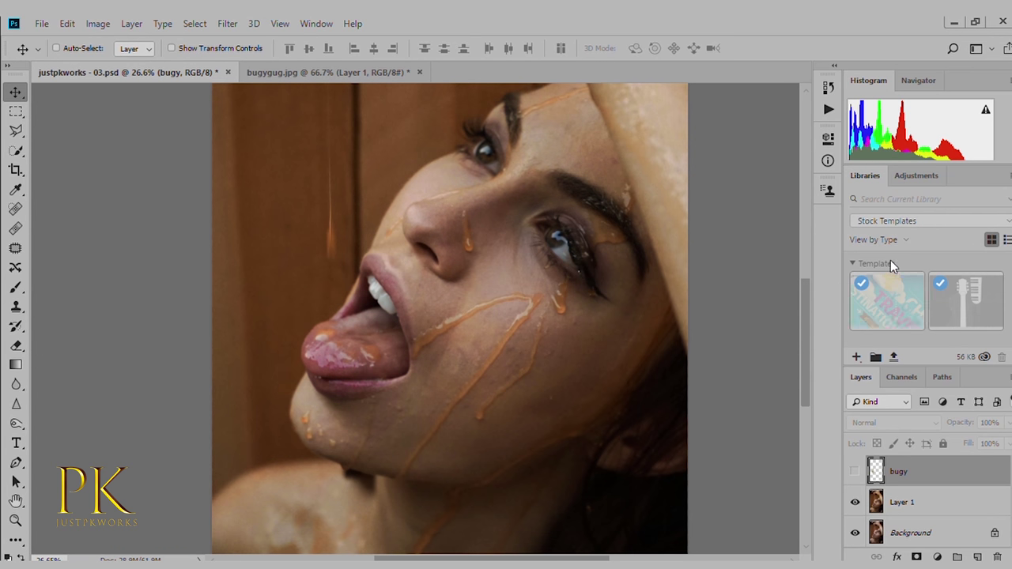
Turn on the bugy layer's visibility and zoom in on the yellow bug.
{"action": "left_click", "coordinate": [905, 174]}
{"action": "scroll", "coordinate": [371, 335], "scroll_direction": "up", "scroll_amount": 3}
{"action": "left_click", "coordinate": [855, 472]}
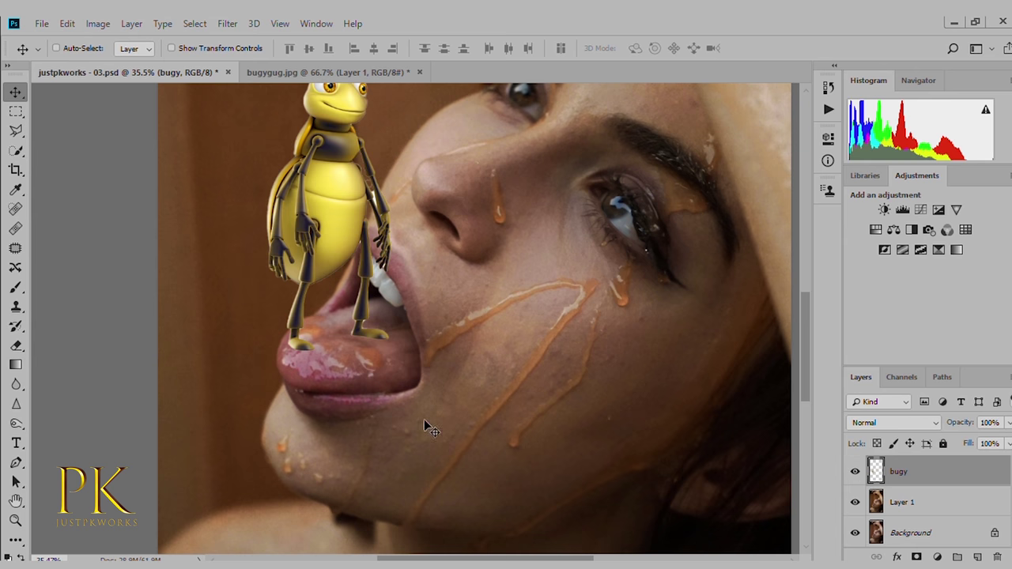
{"action": "scroll", "coordinate": [358, 247], "scroll_direction": "up", "scroll_amount": 2}
{"action": "scroll", "coordinate": [387, 316], "scroll_direction": "up", "scroll_amount": 2}
{"action": "scroll", "coordinate": [402, 345], "scroll_direction": "up", "scroll_amount": 2}
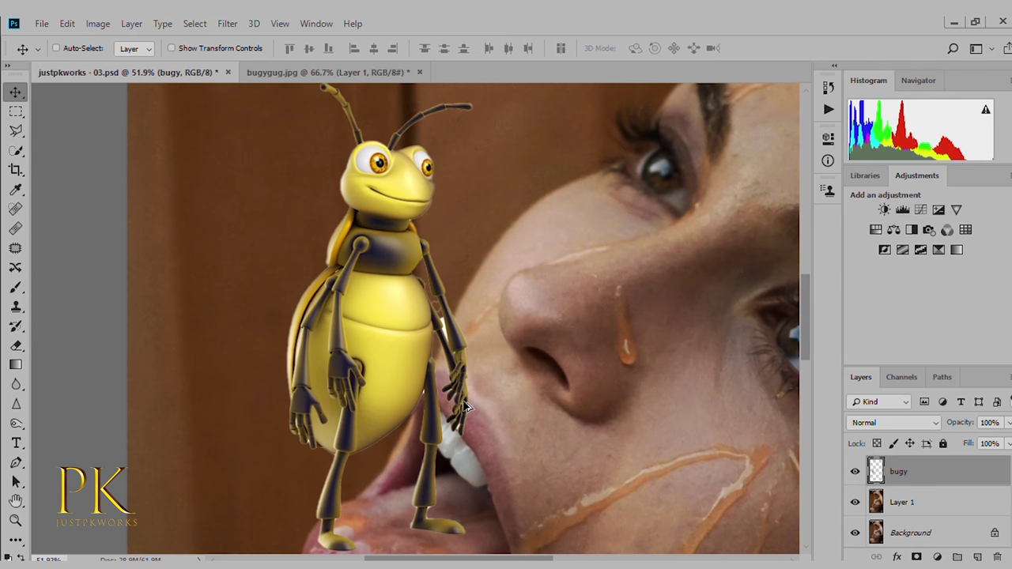
{"action": "scroll", "coordinate": [443, 371], "scroll_direction": "up", "scroll_amount": 2}
{"action": "scroll", "coordinate": [414, 425], "scroll_direction": "up", "scroll_amount": 2}
Add a layer mask to the bugy layer and switch to the Brush.
{"action": "key", "text": "e"}
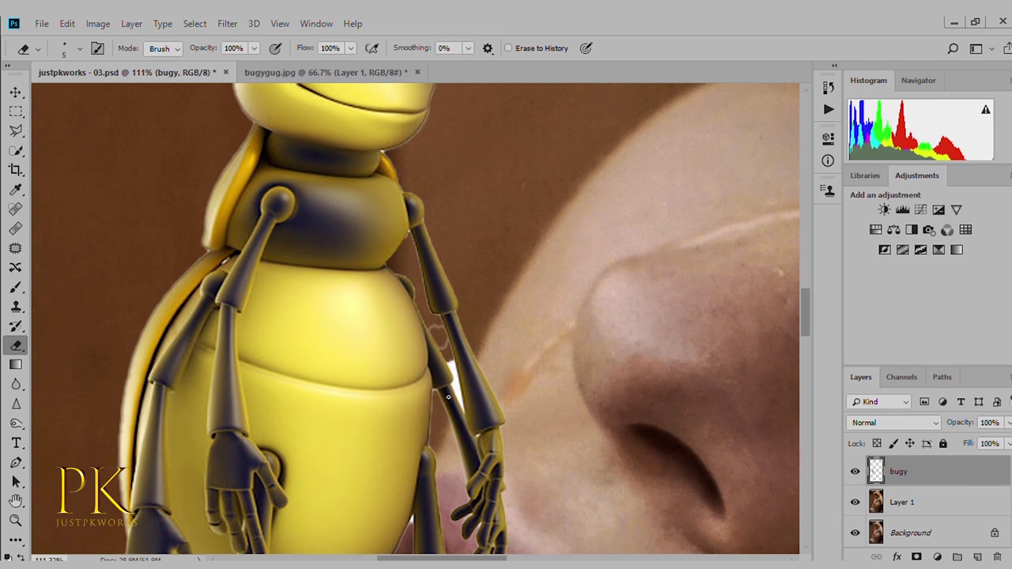
{"action": "scroll", "coordinate": [442, 380], "scroll_direction": "up", "scroll_amount": 2}
{"action": "scroll", "coordinate": [439, 363], "scroll_direction": "up", "scroll_amount": 2}
{"action": "scroll", "coordinate": [429, 342], "scroll_direction": "up", "scroll_amount": 1}
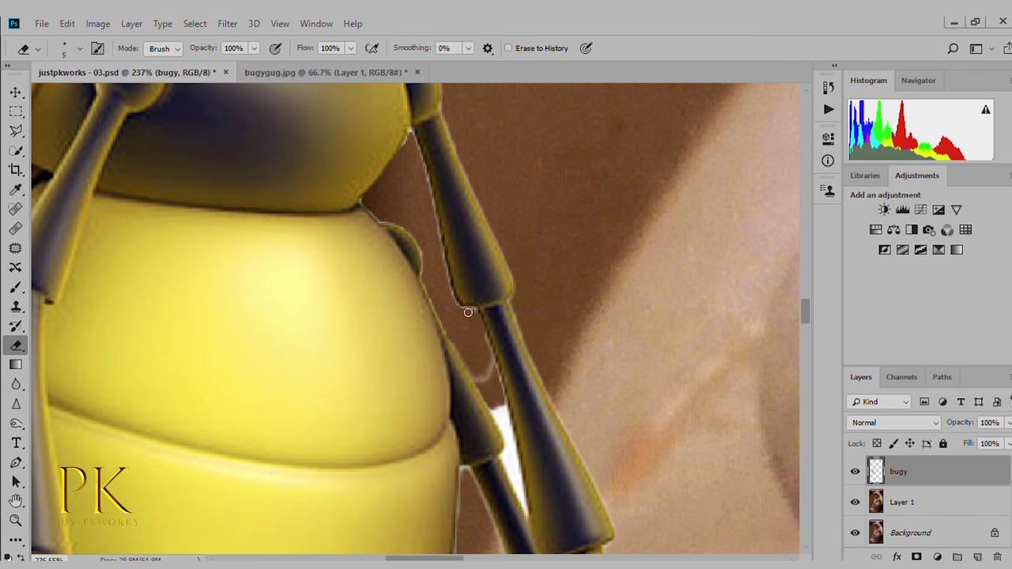
{"action": "key", "text": "ctrl+m"}
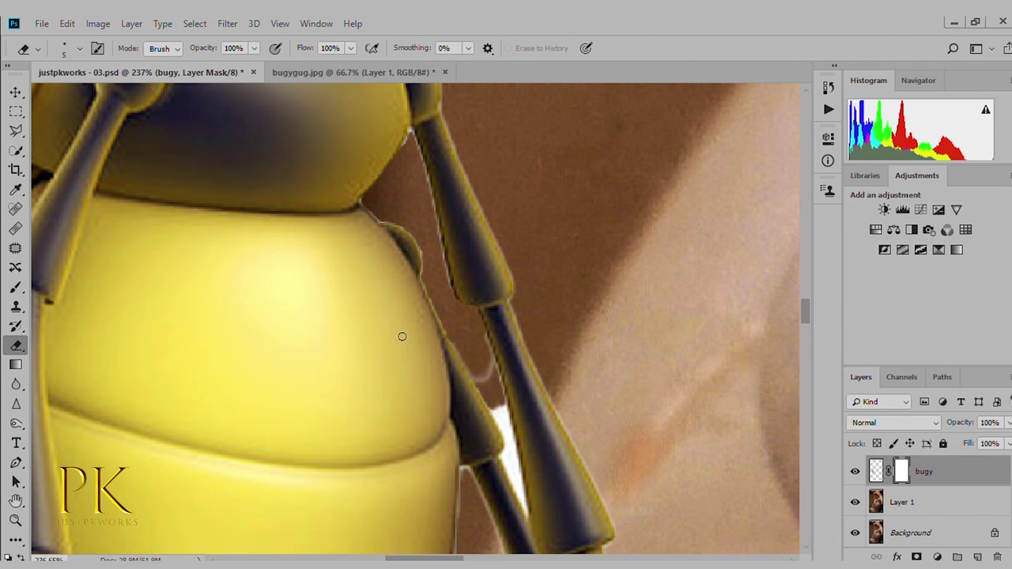
{"action": "key", "text": "b"}
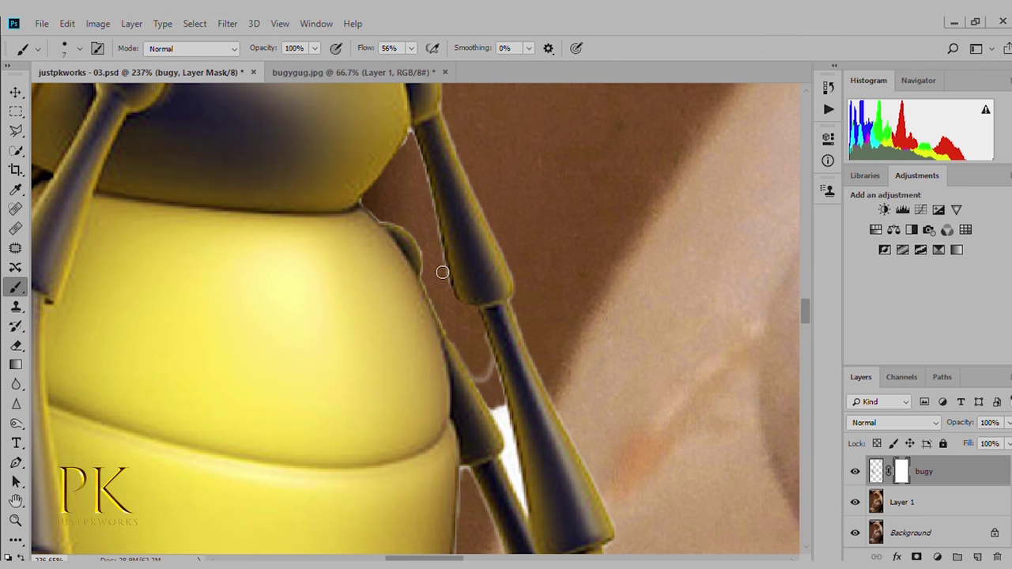
Paint black on the mask to hide the halo along the leg and between the legs.
{"action": "left_click_drag", "start_coordinate": [442, 272], "coordinate": [411, 137]}
{"action": "scroll", "coordinate": [395, 222], "scroll_direction": "down", "scroll_amount": 1}
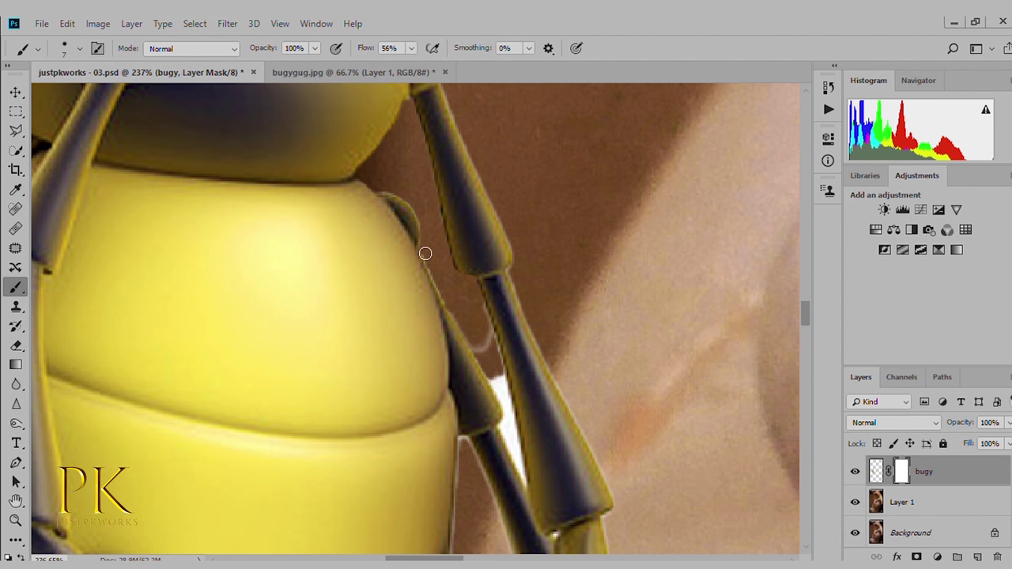
{"action": "scroll", "coordinate": [475, 300], "scroll_direction": "down", "scroll_amount": 3}
{"action": "left_click_drag", "start_coordinate": [464, 261], "coordinate": [470, 271]}
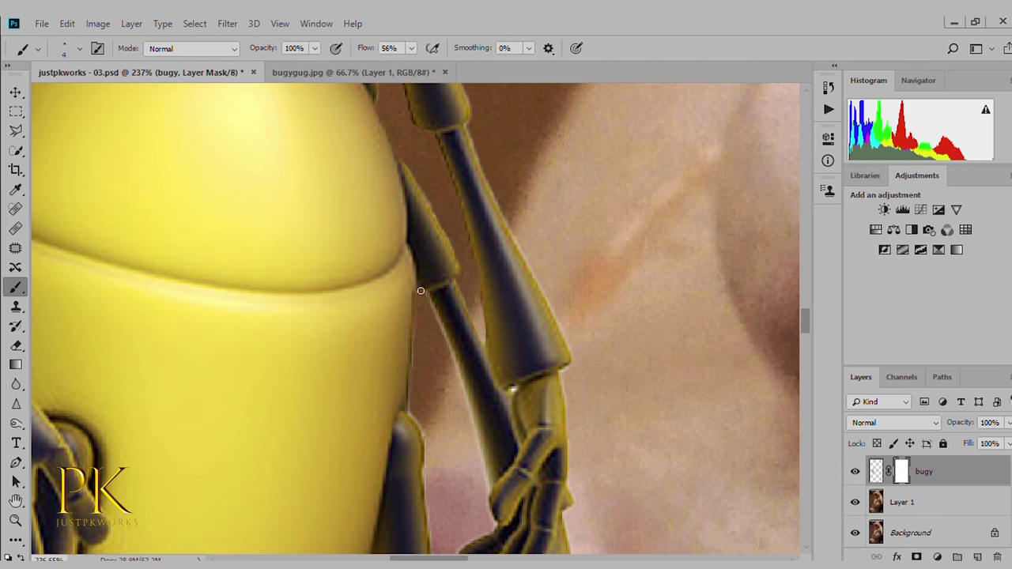
{"action": "scroll", "coordinate": [408, 384], "scroll_direction": "down", "scroll_amount": 2}
{"action": "scroll", "coordinate": [418, 384], "scroll_direction": "down", "scroll_amount": 2}
{"action": "scroll", "coordinate": [439, 383], "scroll_direction": "down", "scroll_amount": 2}
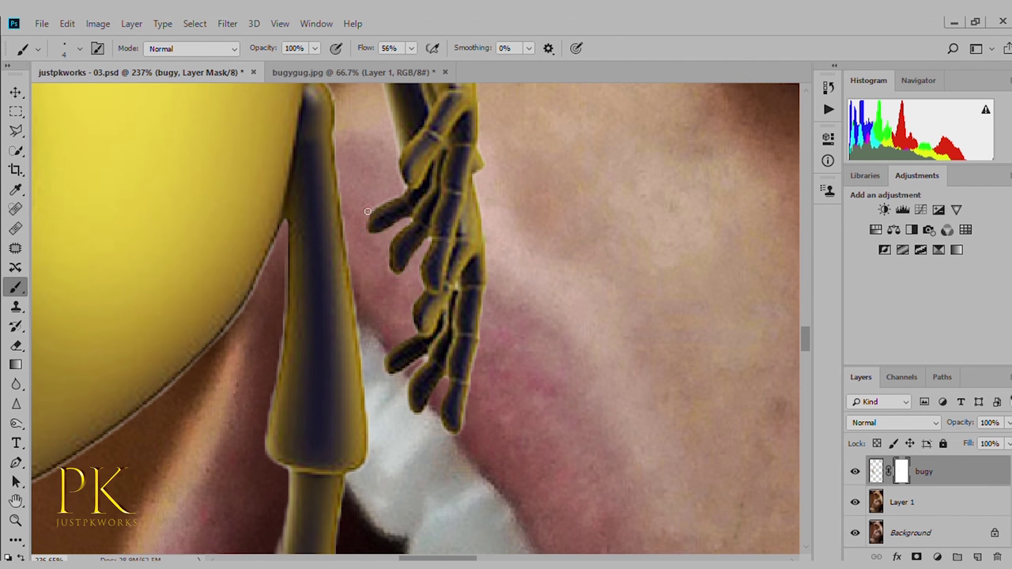
{"action": "scroll", "coordinate": [462, 392], "scroll_direction": "down", "scroll_amount": 1}
{"action": "left_click_drag", "start_coordinate": [465, 373], "coordinate": [418, 448]}
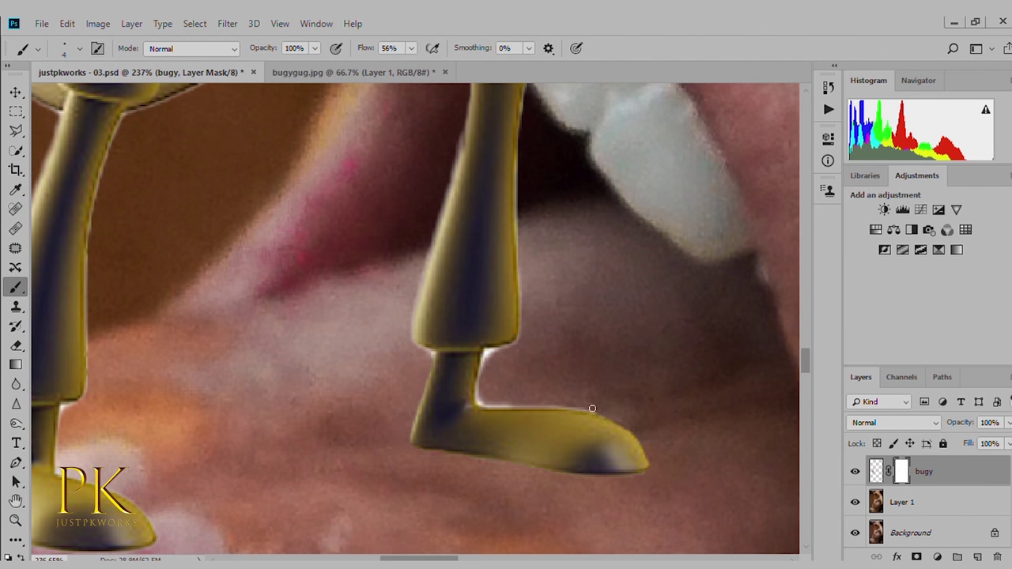
{"action": "scroll", "coordinate": [466, 367], "scroll_direction": "up", "scroll_amount": 2}
{"action": "scroll", "coordinate": [442, 371], "scroll_direction": "up", "scroll_amount": 2}
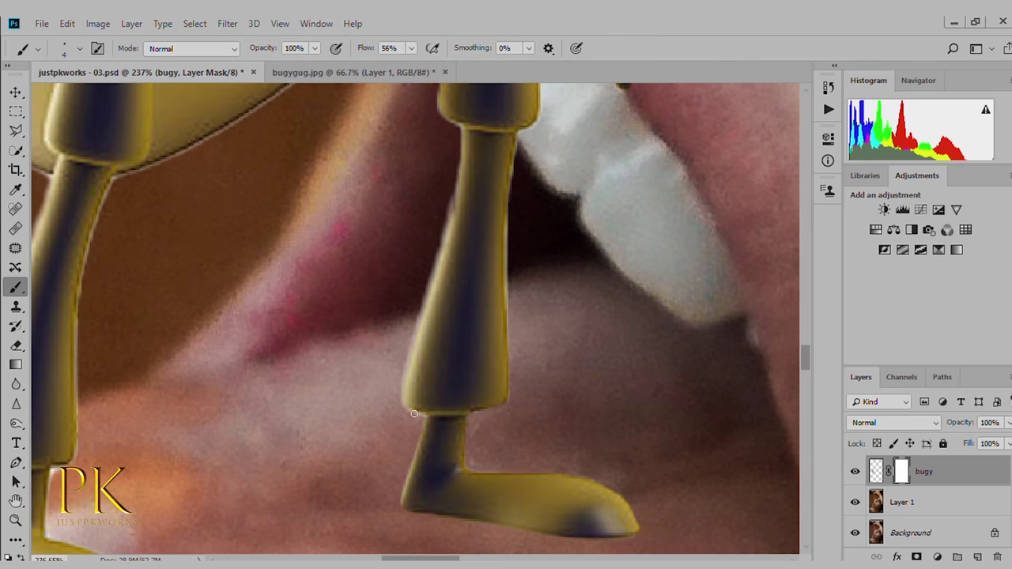
Resize the brush and mask out the halo along both edges of the legs and foot.
{"action": "key", "text": "bracketright"}
{"action": "key", "text": "bracketright"}
{"action": "key", "text": "bracketright"}
{"action": "scroll", "coordinate": [506, 316], "scroll_direction": "down", "scroll_amount": 2}
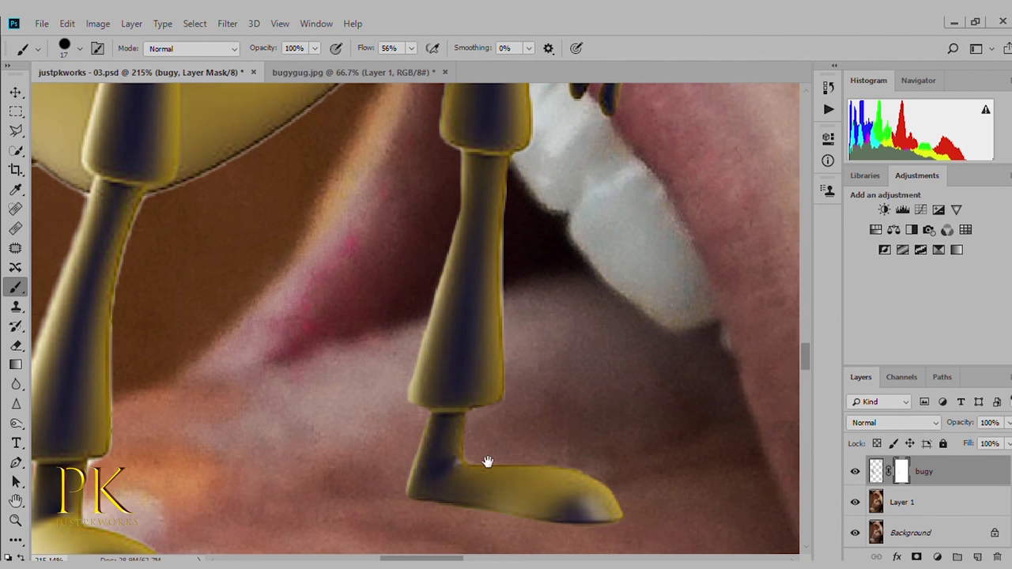
{"action": "scroll", "coordinate": [486, 463], "scroll_direction": "down", "scroll_amount": 3}
{"action": "key", "text": "bracketleft"}
{"action": "key", "text": "bracketleft"}
{"action": "key", "text": "bracketleft"}
{"action": "scroll", "coordinate": [325, 340], "scroll_direction": "up", "scroll_amount": 3}
{"action": "left_click_drag", "start_coordinate": [290, 366], "coordinate": [361, 150]}
{"action": "left_click_drag", "start_coordinate": [379, 415], "coordinate": [431, 151]}
{"action": "scroll", "coordinate": [419, 317], "scroll_direction": "up", "scroll_amount": 3}
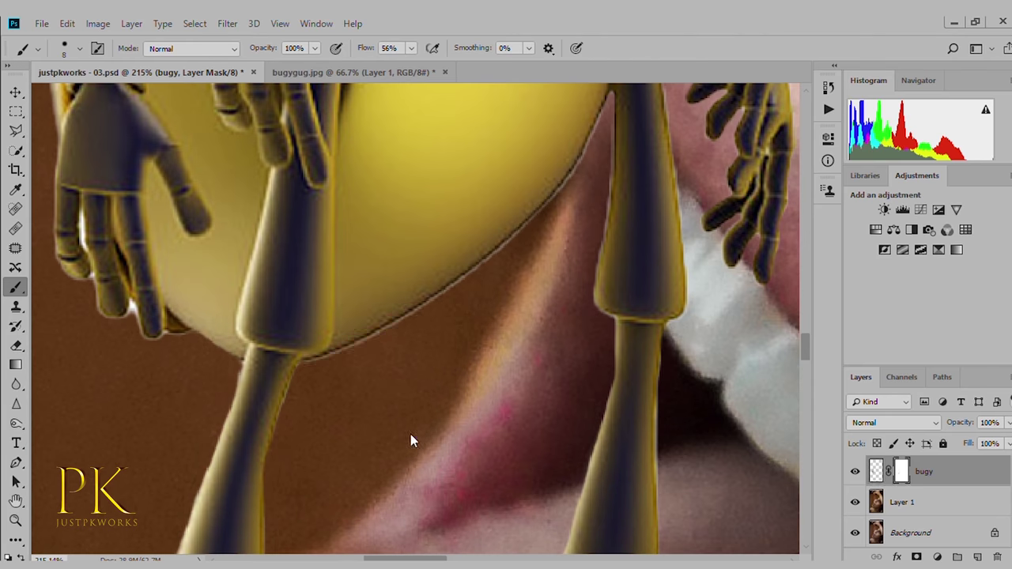
{"action": "scroll", "coordinate": [379, 371], "scroll_direction": "down", "scroll_amount": 1}
{"action": "left_click_drag", "start_coordinate": [443, 354], "coordinate": [292, 480]}
{"action": "left_click_drag", "start_coordinate": [379, 356], "coordinate": [360, 545]}
{"action": "left_click_drag", "start_coordinate": [450, 461], "coordinate": [432, 298]}
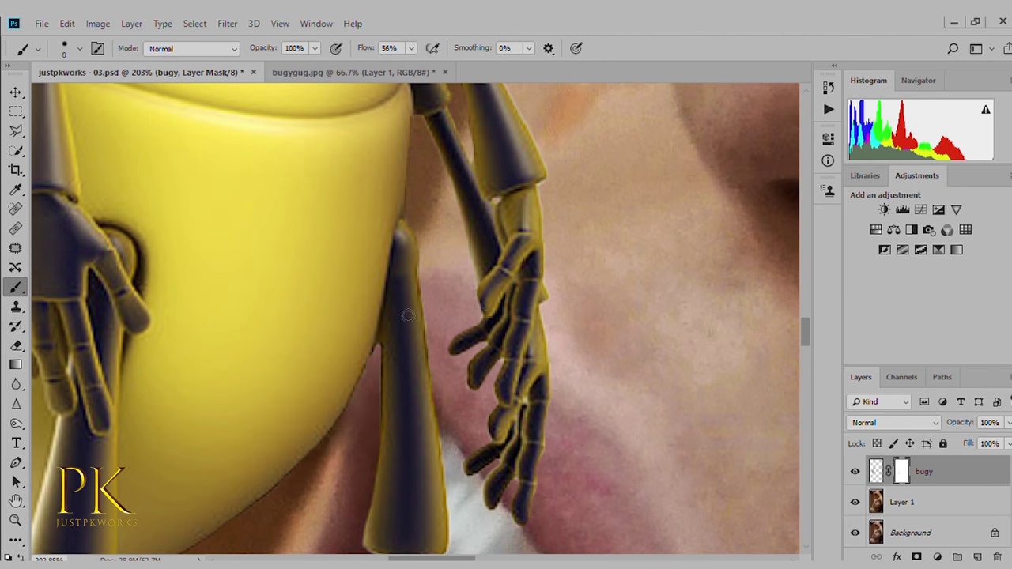
{"action": "scroll", "coordinate": [407, 316], "scroll_direction": "up", "scroll_amount": 5}
{"action": "key", "text": "bracketleft"}
{"action": "key", "text": "bracketleft"}
{"action": "key", "text": "bracketleft"}
{"action": "scroll", "coordinate": [505, 279], "scroll_direction": "up", "scroll_amount": 2}
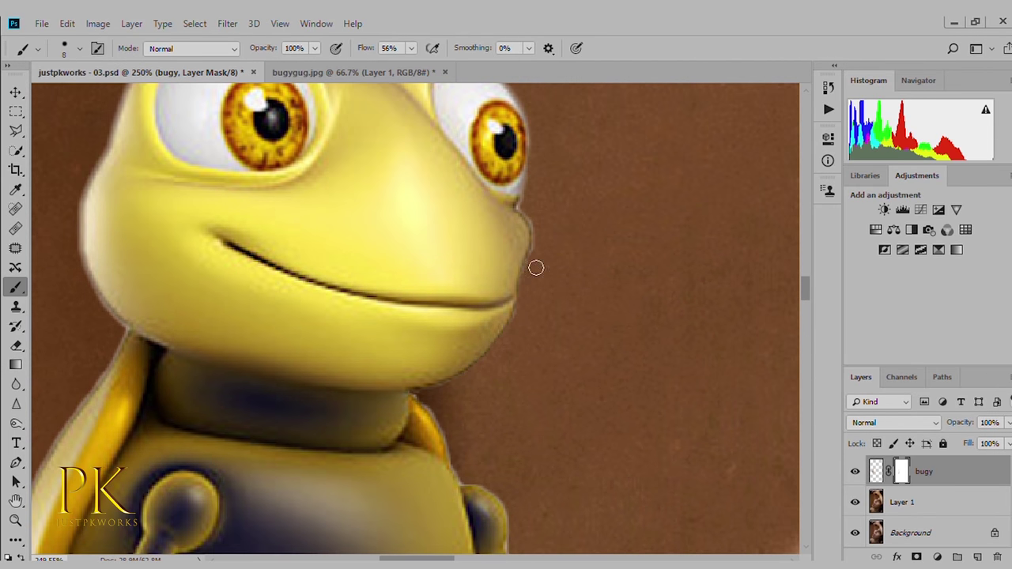
Mask out the light halo along the bug's finger edges.
{"action": "scroll", "coordinate": [535, 266], "scroll_direction": "up", "scroll_amount": 1}
{"action": "scroll", "coordinate": [546, 260], "scroll_direction": "up", "scroll_amount": 3}
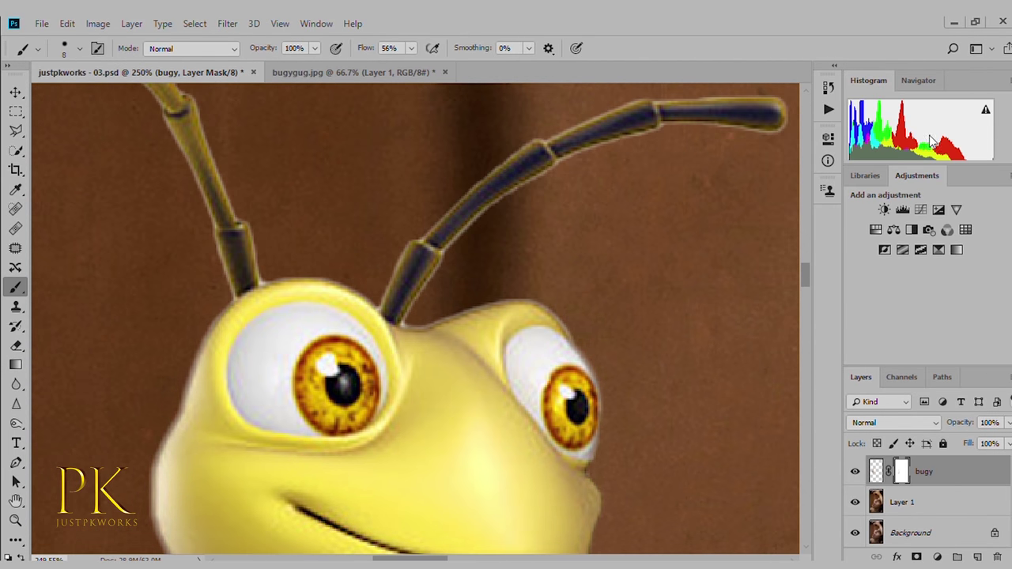
{"action": "scroll", "coordinate": [379, 384], "scroll_direction": "down", "scroll_amount": 5}
{"action": "scroll", "coordinate": [256, 400], "scroll_direction": "up", "scroll_amount": 3}
{"action": "left_click_drag", "start_coordinate": [289, 313], "coordinate": [290, 261]}
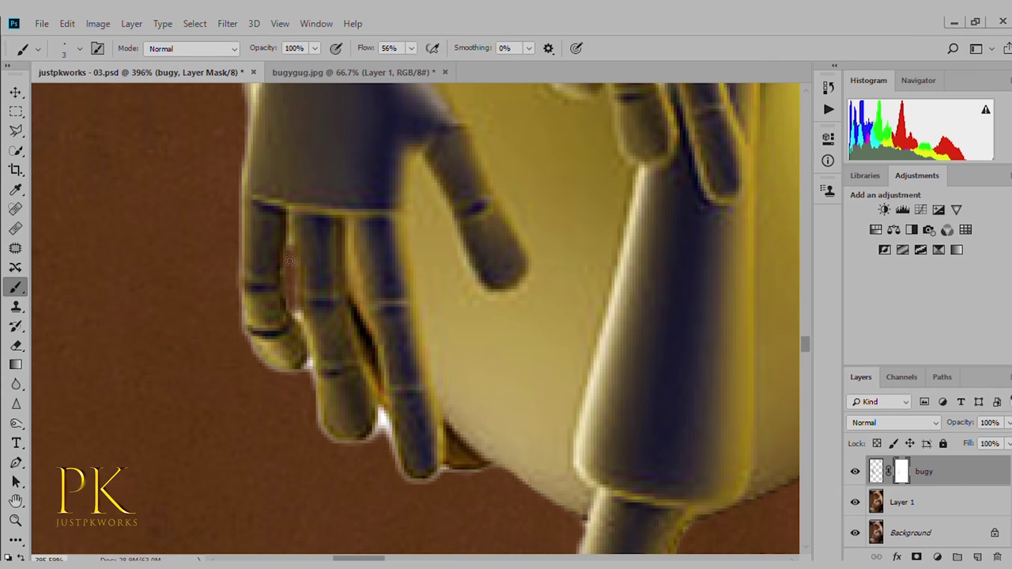
{"action": "scroll", "coordinate": [290, 265], "scroll_direction": "down", "scroll_amount": 1}
{"action": "left_click_drag", "start_coordinate": [293, 317], "coordinate": [385, 410]}
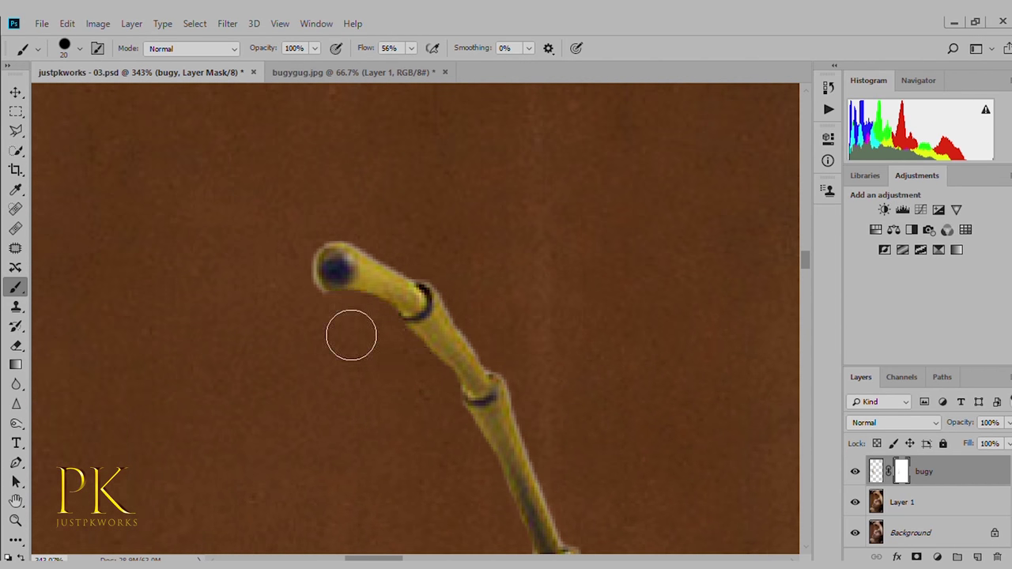
With a smaller brush, paint out the yellow fringe along both antennae.
{"action": "key", "text": "bracketleft"}
{"action": "key", "text": "bracketleft"}
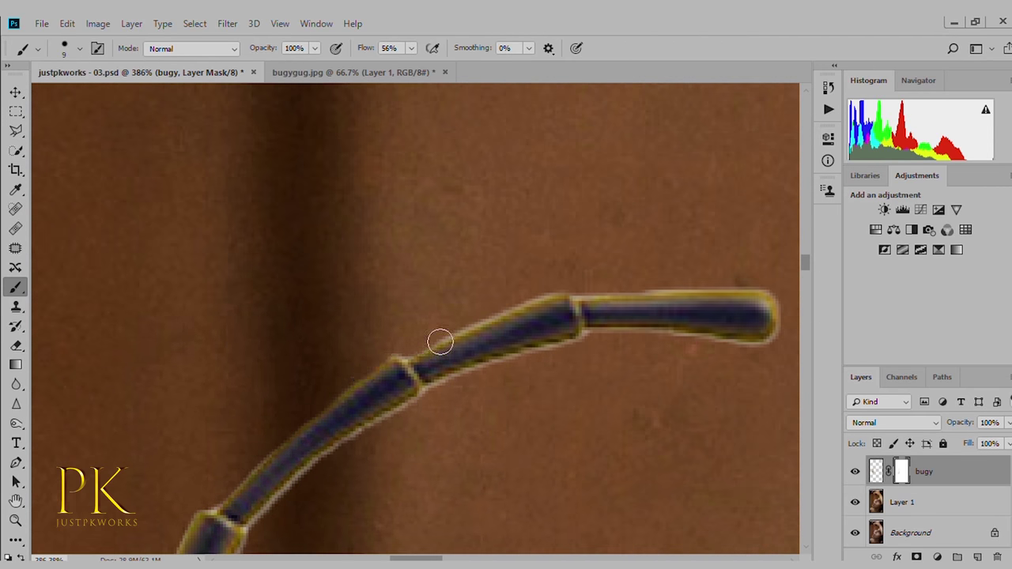
{"action": "left_click_drag", "start_coordinate": [428, 344], "coordinate": [593, 290]}
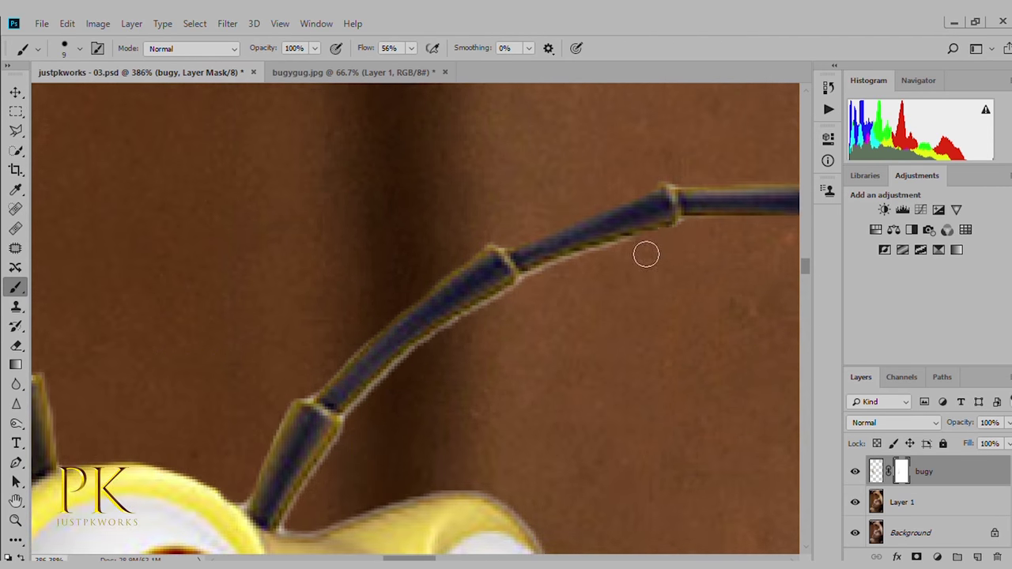
{"action": "left_click_drag", "start_coordinate": [646, 253], "coordinate": [417, 371]}
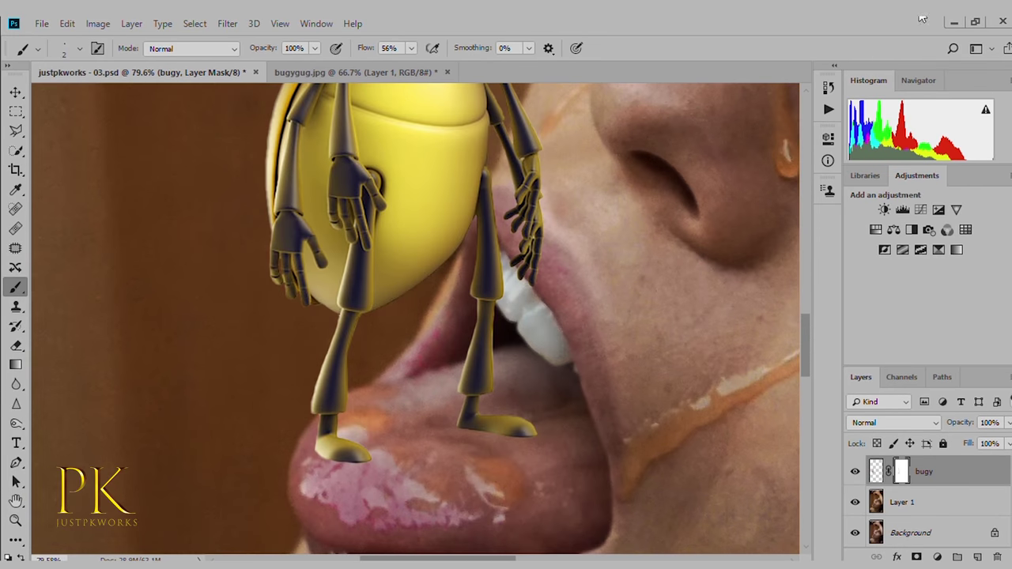
Start Free Transform on the bugy layer's pixels to reshape the bug.
{"action": "key", "text": "ctrl+t"}
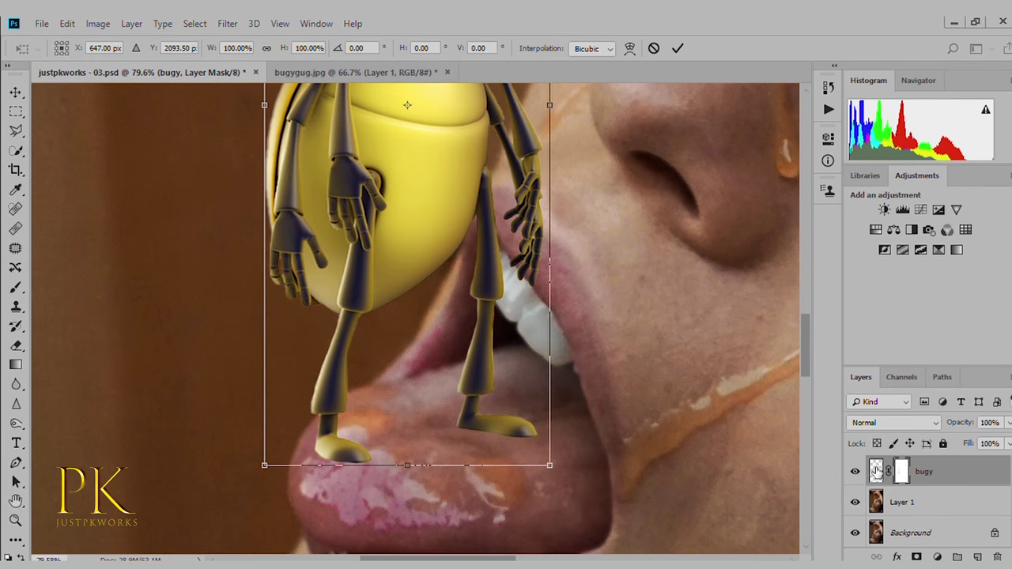
{"action": "left_click", "coordinate": [876, 471]}
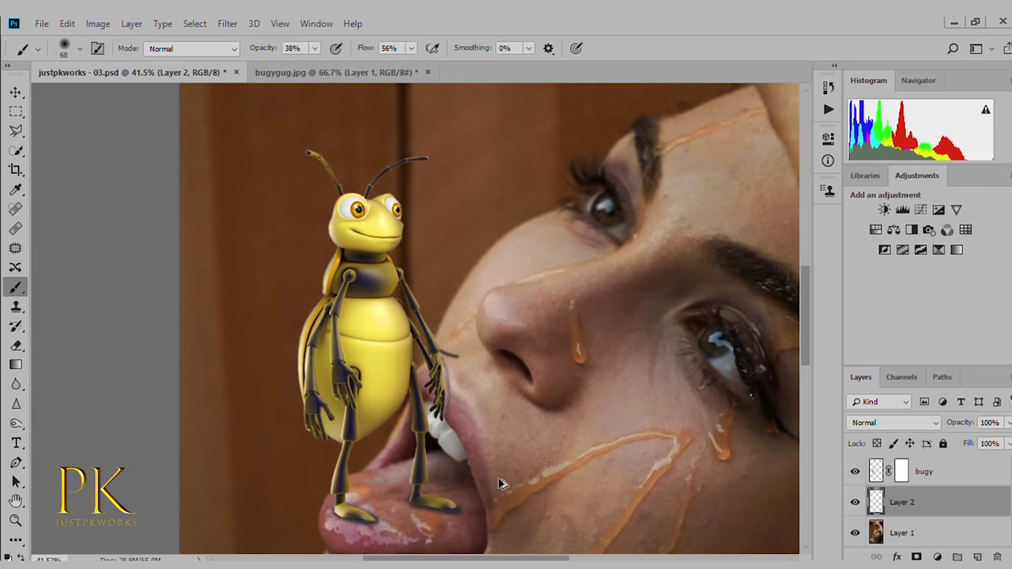
Paint soft black shadows on Layer 2 under the bug's feet.
{"action": "scroll", "coordinate": [500, 483], "scroll_direction": "up", "scroll_amount": 3}
{"action": "scroll", "coordinate": [411, 474], "scroll_direction": "up", "scroll_amount": 3}
{"action": "mouse_move", "coordinate": [475, 431]}
{"action": "left_mouse_down"}
{"action": "mouse_move", "coordinate": [424, 470]}
{"action": "mouse_move", "coordinate": [278, 440]}
{"action": "left_mouse_up"}
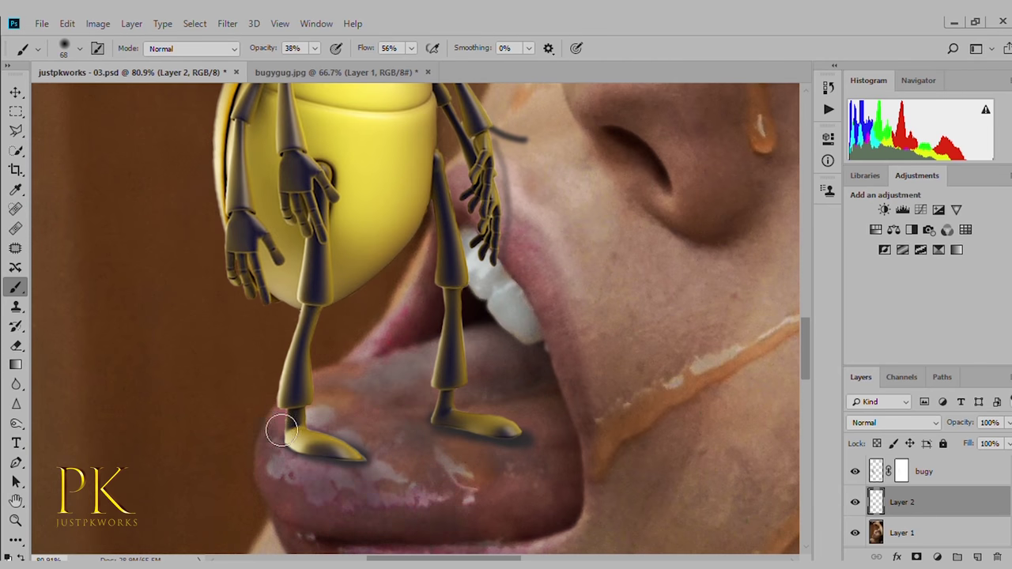
{"action": "scroll", "coordinate": [493, 524], "scroll_direction": "down", "scroll_amount": 3}
{"action": "scroll", "coordinate": [488, 425], "scroll_direction": "up", "scroll_amount": 3}
{"action": "key", "text": "bracketright"}
{"action": "left_click_drag", "start_coordinate": [519, 384], "coordinate": [544, 515]}
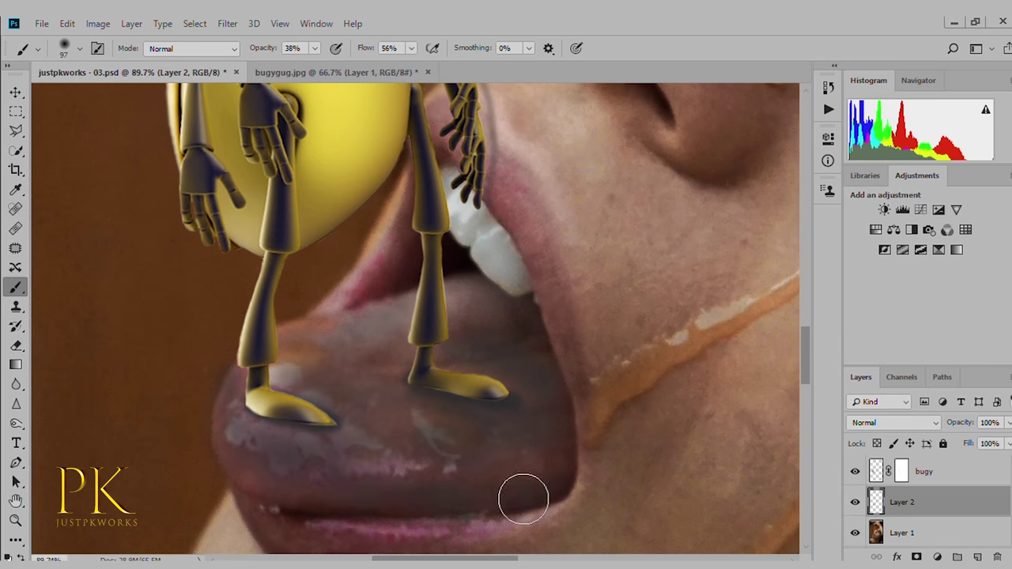
{"action": "scroll", "coordinate": [506, 490], "scroll_direction": "down", "scroll_amount": 5}
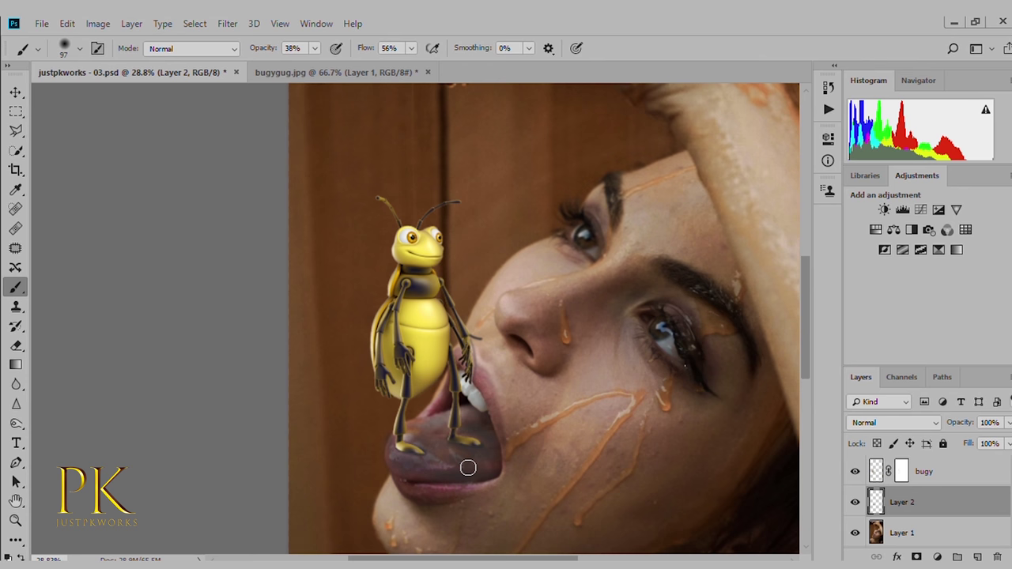
Refine the shadow under each foot with a smaller brush, then marquee-select the bug's head.
{"action": "key", "text": "alt+bracketright"}
{"action": "scroll", "coordinate": [455, 471], "scroll_direction": "up", "scroll_amount": 3}
{"action": "scroll", "coordinate": [554, 443], "scroll_direction": "up", "scroll_amount": 2}
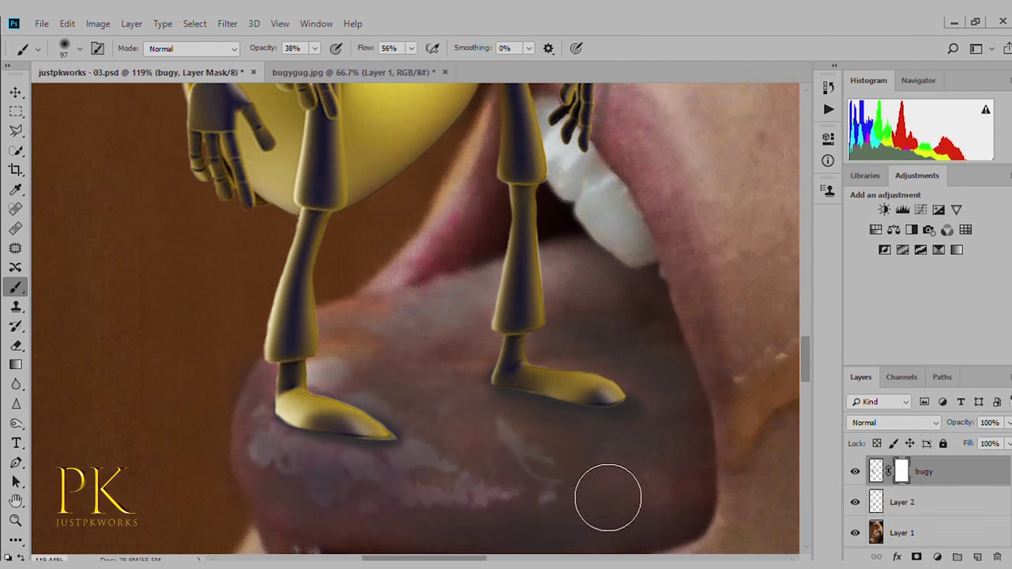
{"action": "scroll", "coordinate": [609, 492], "scroll_direction": "up", "scroll_amount": 1}
{"action": "key", "text": "bracketleft"}
{"action": "key", "text": "bracketleft"}
{"action": "key", "text": "bracketleft"}
{"action": "left_click_drag", "start_coordinate": [511, 387], "coordinate": [652, 399]}
{"action": "left_click_drag", "start_coordinate": [347, 443], "coordinate": [293, 403]}
{"action": "scroll", "coordinate": [317, 387], "scroll_direction": "down", "scroll_amount": 4}
{"action": "scroll", "coordinate": [332, 379], "scroll_direction": "down", "scroll_amount": 3}
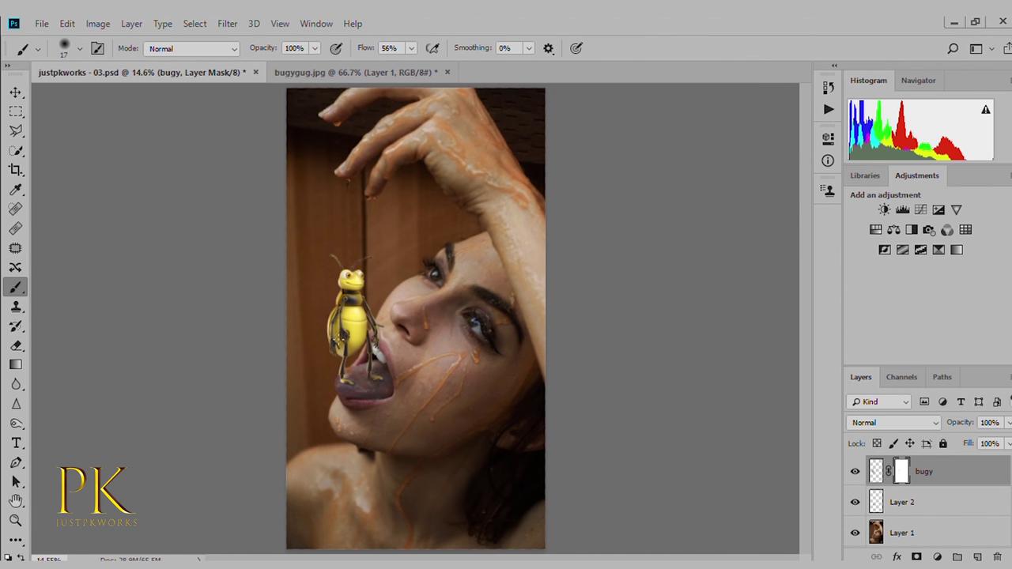
{"action": "scroll", "coordinate": [351, 280], "scroll_direction": "up", "scroll_amount": 6}
{"action": "key", "text": "m"}
{"action": "left_click_drag", "start_coordinate": [211, 172], "coordinate": [508, 386]}
Stretch the bug's head to 102% x 107.69% and deselect.
{"action": "key", "text": "ctrl+t"}
{"action": "key", "text": "Return"}
{"action": "key", "text": "ctrl+t"}
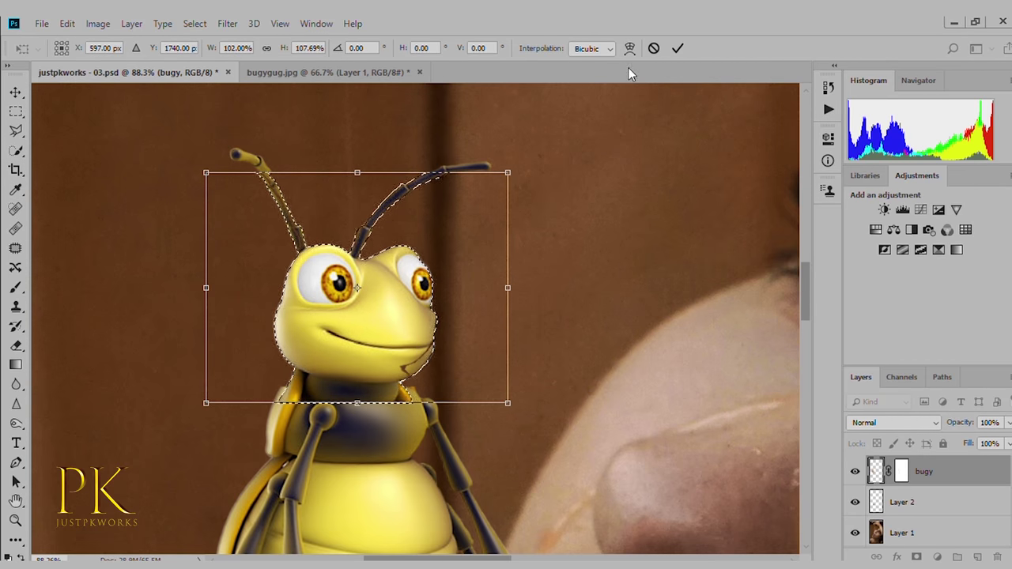
{"action": "key", "text": "Return"}
{"action": "scroll", "coordinate": [363, 276], "scroll_direction": "up", "scroll_amount": 2}
{"action": "scroll", "coordinate": [364, 277], "scroll_direction": "up", "scroll_amount": 3}
{"action": "mouse_move", "coordinate": [348, 251]}
{"action": "left_mouse_down"}
{"action": "mouse_move", "coordinate": [393, 300]}
{"action": "mouse_move", "coordinate": [365, 273]}
{"action": "left_mouse_up"}
{"action": "key", "text": "ctrl+d"}
Clone golden iris texture over both pupils with the Clone Stamp.
{"action": "key", "text": "s"}
{"action": "left_click_drag", "start_coordinate": [573, 273], "coordinate": [583, 295]}
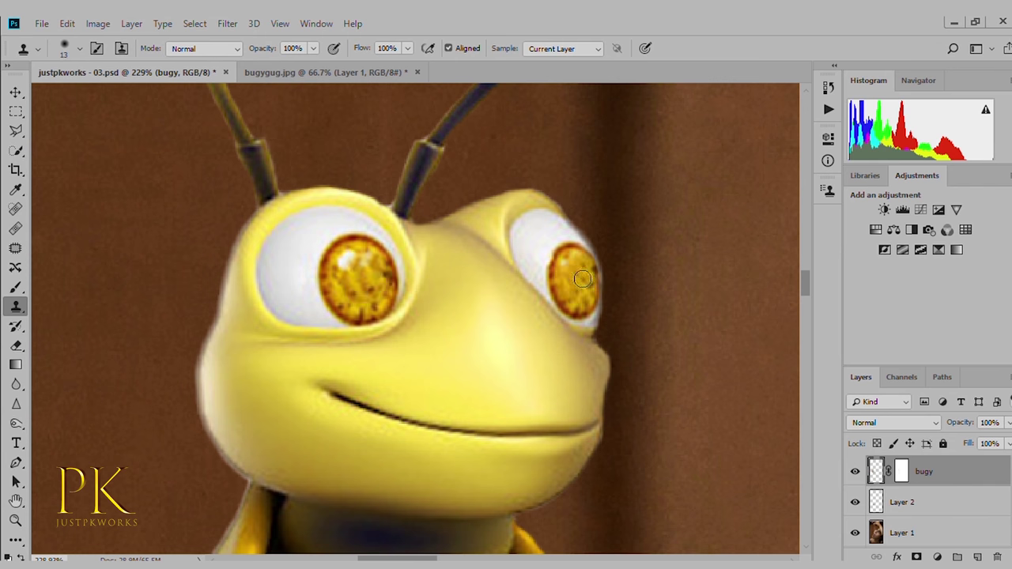
{"action": "scroll", "coordinate": [584, 296], "scroll_direction": "down", "scroll_amount": 5}
{"action": "scroll", "coordinate": [389, 310], "scroll_direction": "up", "scroll_amount": 3}
{"action": "scroll", "coordinate": [389, 310], "scroll_direction": "up", "scroll_amount": 3}
{"action": "key", "text": "alt+bracketleft"}
{"action": "key", "text": "b"}
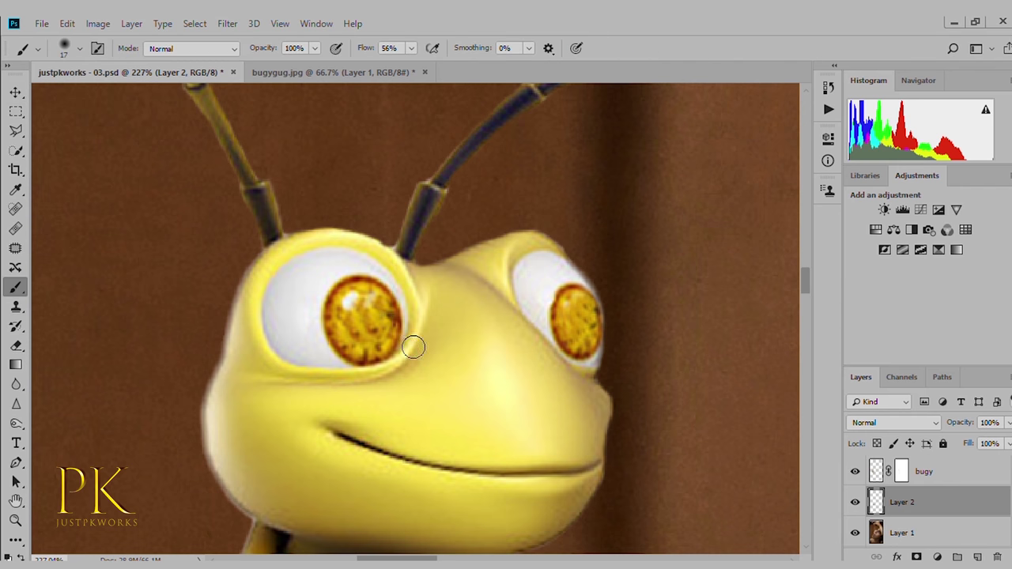
Add a new empty Layer 3 and move it above the bugy layer.
{"action": "left_click", "coordinate": [7, 64]}
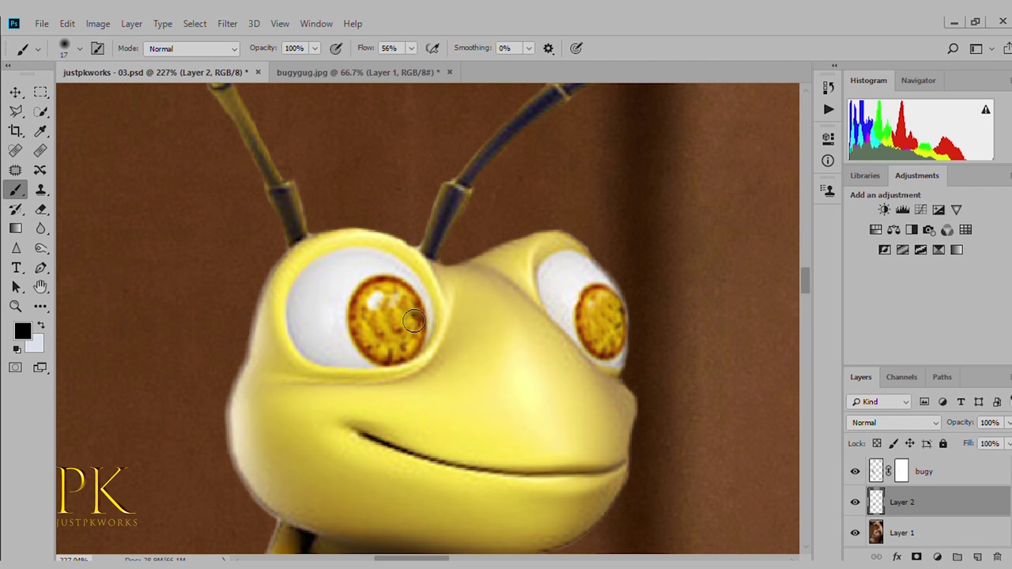
{"action": "key", "text": "ctrl+shift+alt+n"}
{"action": "scroll", "coordinate": [404, 321], "scroll_direction": "up", "scroll_amount": 3}
{"action": "key", "text": "ctrl+bracketright"}
{"action": "scroll", "coordinate": [648, 409], "scroll_direction": "down", "scroll_amount": 5}
{"action": "scroll", "coordinate": [441, 324], "scroll_direction": "up", "scroll_amount": 3}
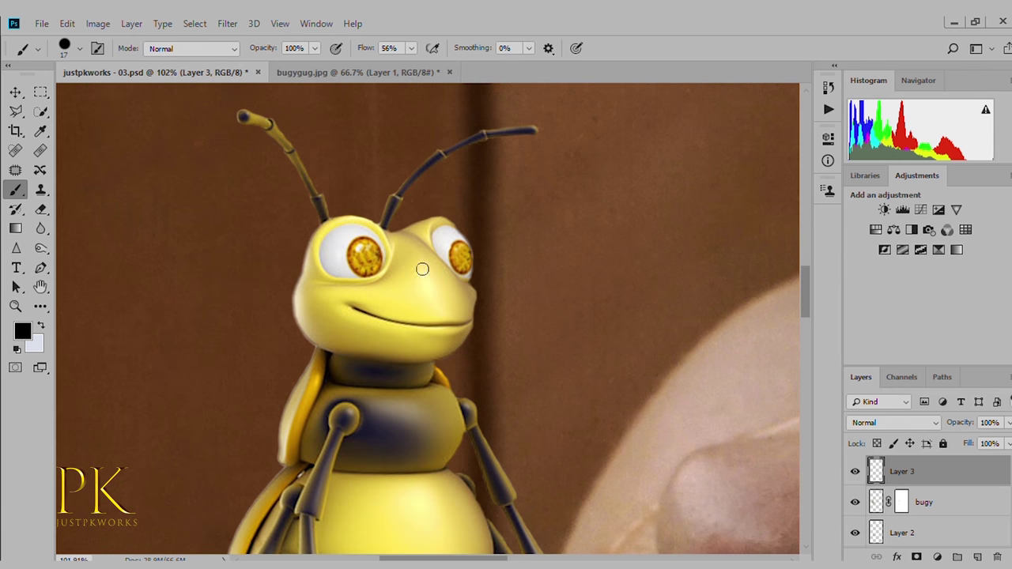
Paint a round black pupil in the bug's golden eye on Layer 3.
{"action": "scroll", "coordinate": [466, 259], "scroll_direction": "down", "scroll_amount": 5}
{"action": "scroll", "coordinate": [459, 398], "scroll_direction": "up", "scroll_amount": 5}
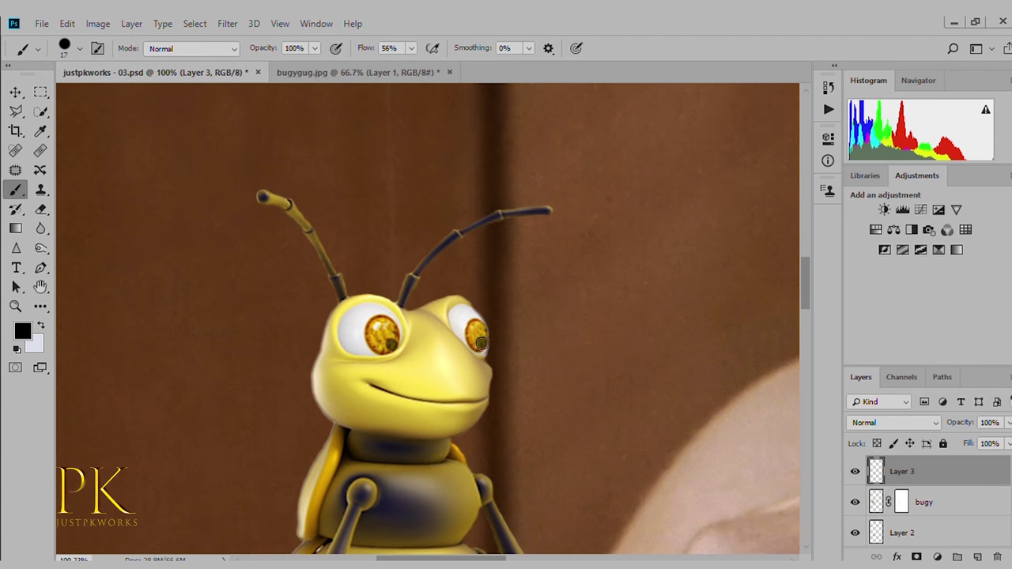
{"action": "left_click", "coordinate": [482, 343]}
{"action": "scroll", "coordinate": [481, 343], "scroll_direction": "down", "scroll_amount": 3}
{"action": "scroll", "coordinate": [553, 317], "scroll_direction": "up", "scroll_amount": 2}
{"action": "scroll", "coordinate": [562, 315], "scroll_direction": "up", "scroll_amount": 2}
{"action": "scroll", "coordinate": [567, 311], "scroll_direction": "up", "scroll_amount": 2}
Erase the overflowing edge of the right pupil.
{"action": "key", "text": "e"}
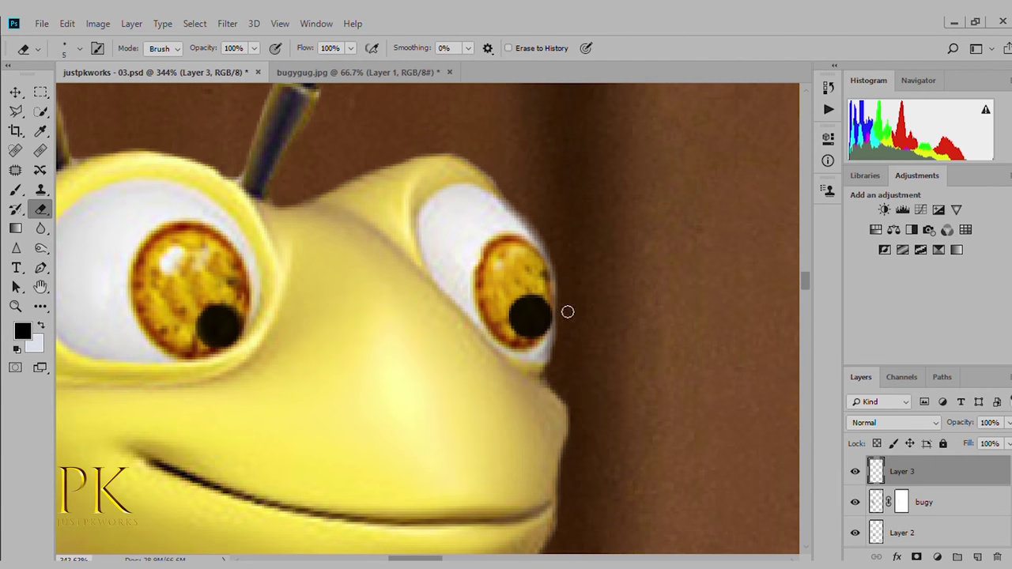
{"action": "left_click_drag", "start_coordinate": [542, 320], "coordinate": [553, 300]}
{"action": "scroll", "coordinate": [306, 348], "scroll_direction": "down", "scroll_amount": 2}
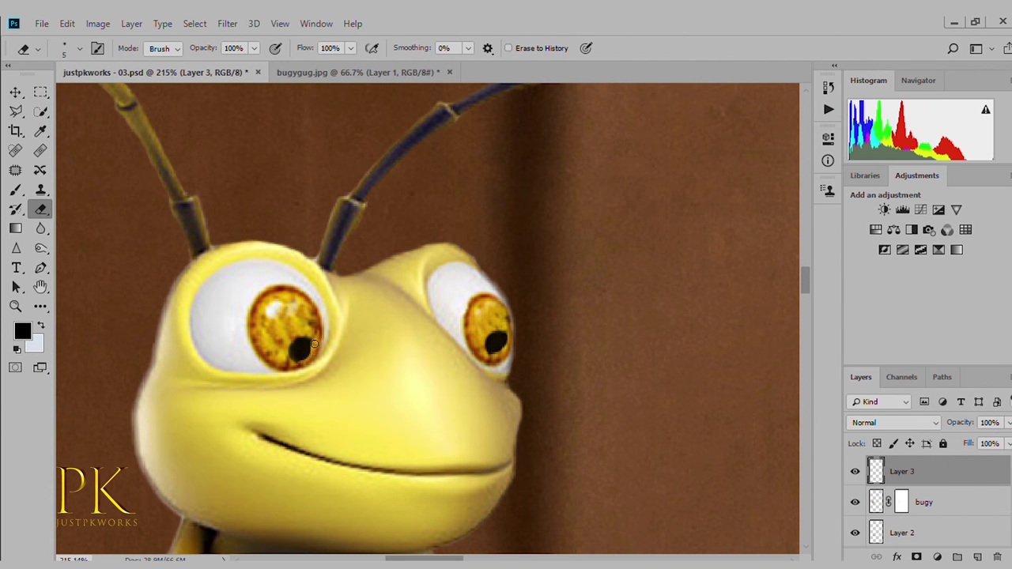
{"action": "scroll", "coordinate": [445, 413], "scroll_direction": "down", "scroll_amount": 5}
{"action": "scroll", "coordinate": [445, 395], "scroll_direction": "up", "scroll_amount": 5}
{"action": "scroll", "coordinate": [443, 361], "scroll_direction": "up", "scroll_amount": 4}
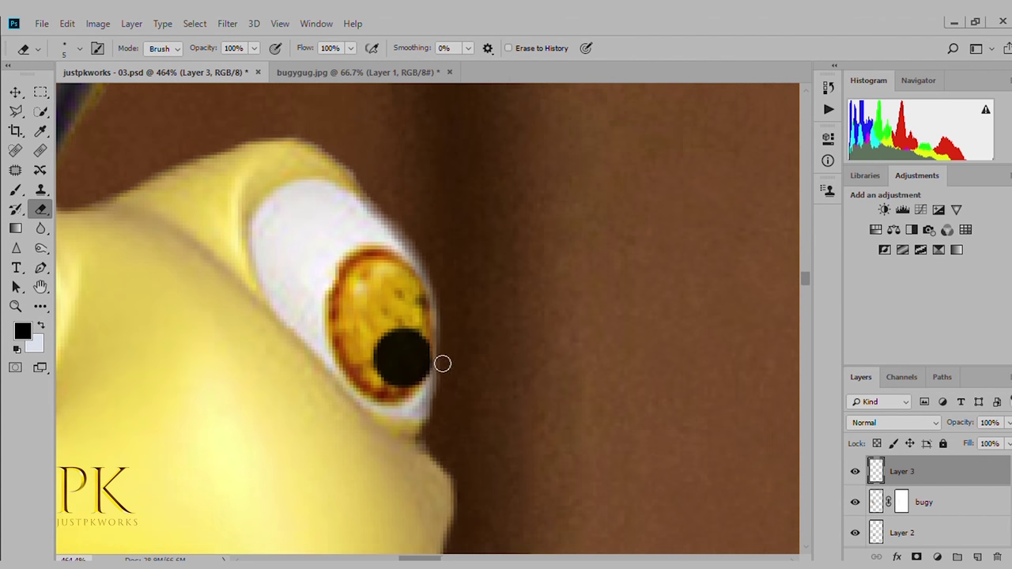
{"action": "scroll", "coordinate": [440, 338], "scroll_direction": "down", "scroll_amount": 6}
{"action": "scroll", "coordinate": [430, 363], "scroll_direction": "down", "scroll_amount": 4}
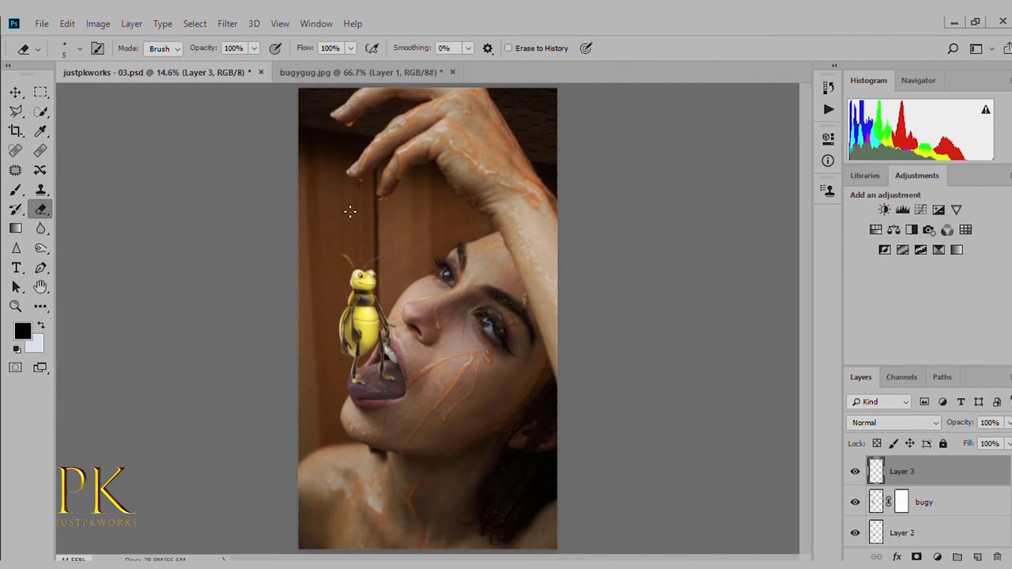
Crop the image to a 4:5 portrait frame and fit it to the window.
{"action": "left_click", "coordinate": [876, 507]}
{"action": "key", "text": "c"}
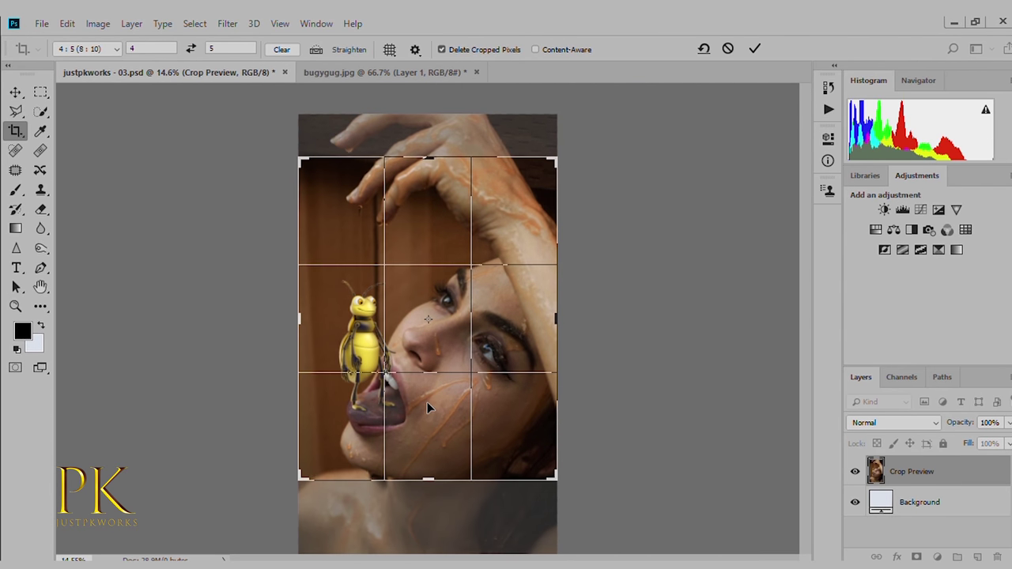
{"action": "left_click_drag", "start_coordinate": [425, 377], "coordinate": [424, 401]}
{"action": "key", "text": "Return"}
{"action": "key", "text": "v"}
{"action": "key", "text": "ctrl+0"}
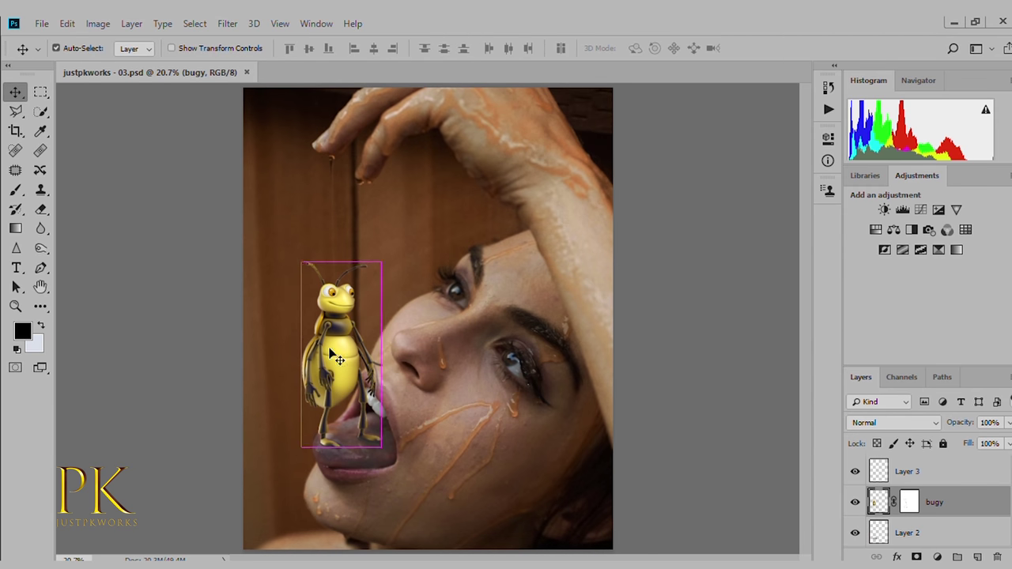
Shift the bugy layer's hue warmer with Hue/Saturation toward deeper gold.
{"action": "key", "text": "ctrl+u"}
{"action": "key", "text": "Escape"}
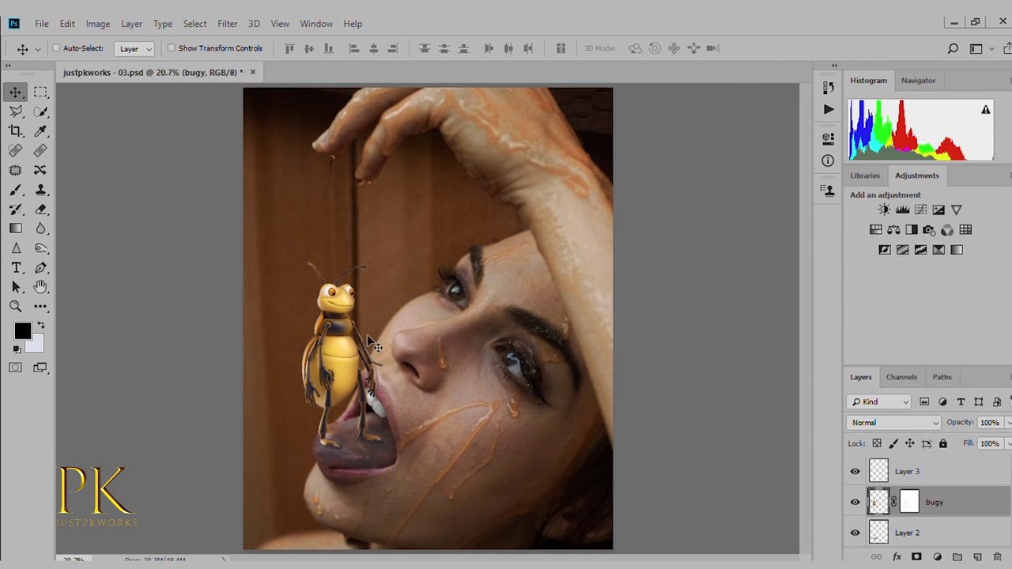
{"action": "key", "text": "alt+bracketright"}
{"action": "scroll", "coordinate": [312, 316], "scroll_direction": "up", "scroll_amount": 1}
{"action": "scroll", "coordinate": [312, 316], "scroll_direction": "up", "scroll_amount": 1}
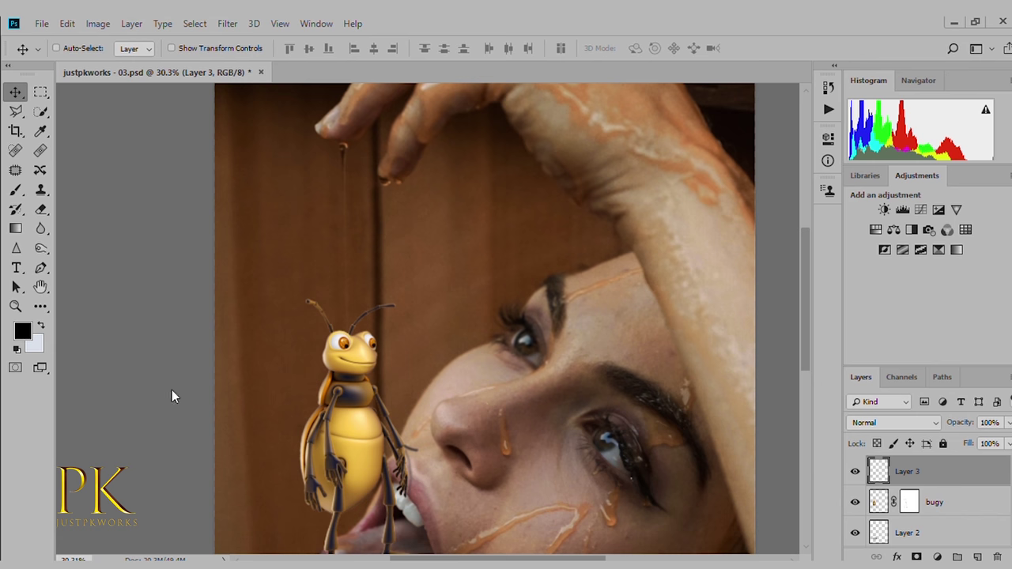
{"action": "scroll", "coordinate": [392, 316], "scroll_direction": "up", "scroll_amount": 1}
{"action": "scroll", "coordinate": [187, 112], "scroll_direction": "down", "scroll_amount": 3}
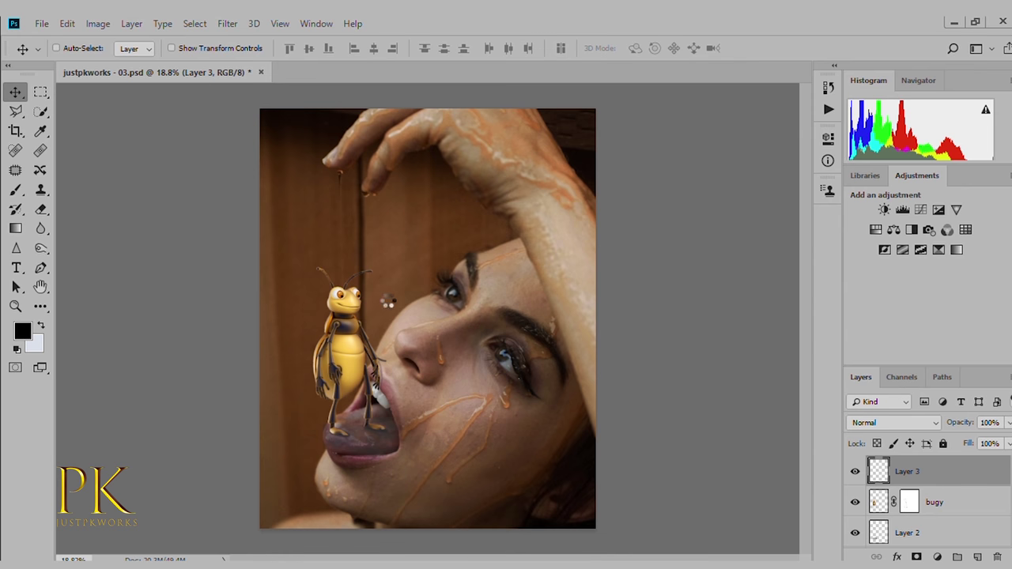
Place the splash image, scale it about 287%, rotate it 74°, and rasterize it.
{"action": "key", "text": "ctrl+t"}
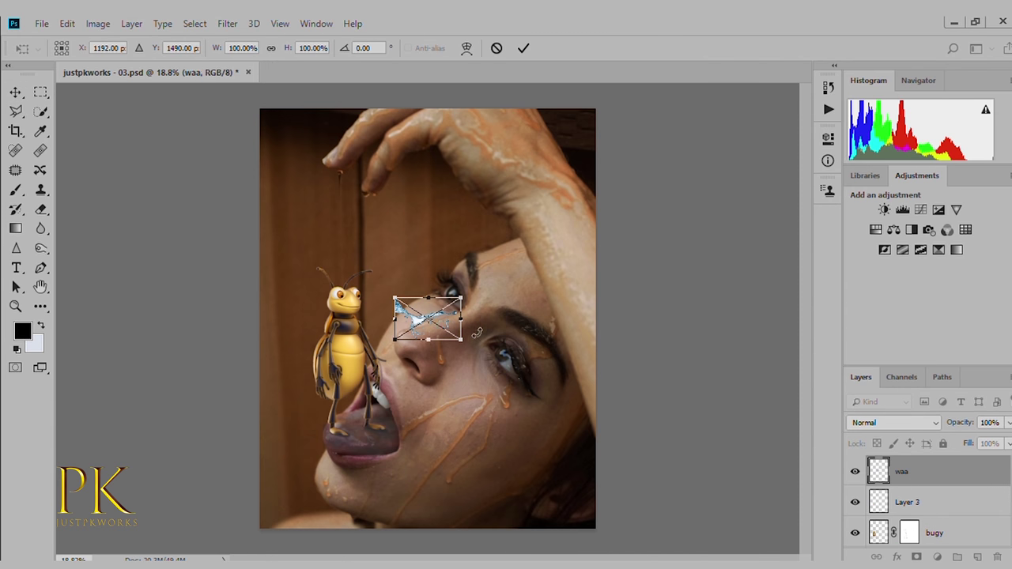
{"action": "key", "text": "Return"}
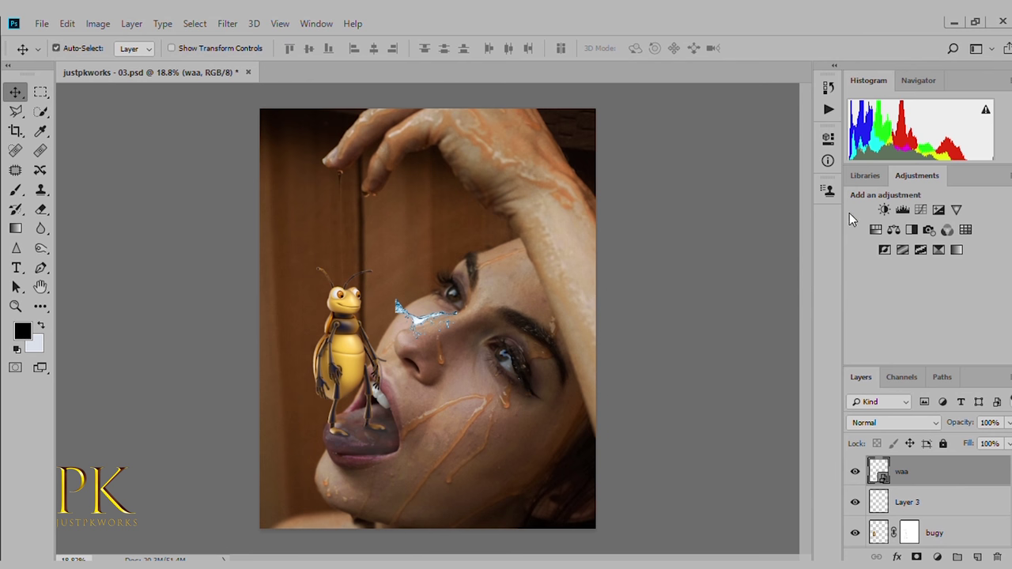
{"action": "key", "text": "ctrl+t"}
{"action": "mouse_move", "coordinate": [462, 338]}
{"action": "left_mouse_down"}
{"action": "mouse_move", "coordinate": [510, 363]}
{"action": "mouse_move", "coordinate": [528, 394]}
{"action": "mouse_move", "coordinate": [536, 286]}
{"action": "mouse_move", "coordinate": [380, 448]}
{"action": "left_mouse_up"}
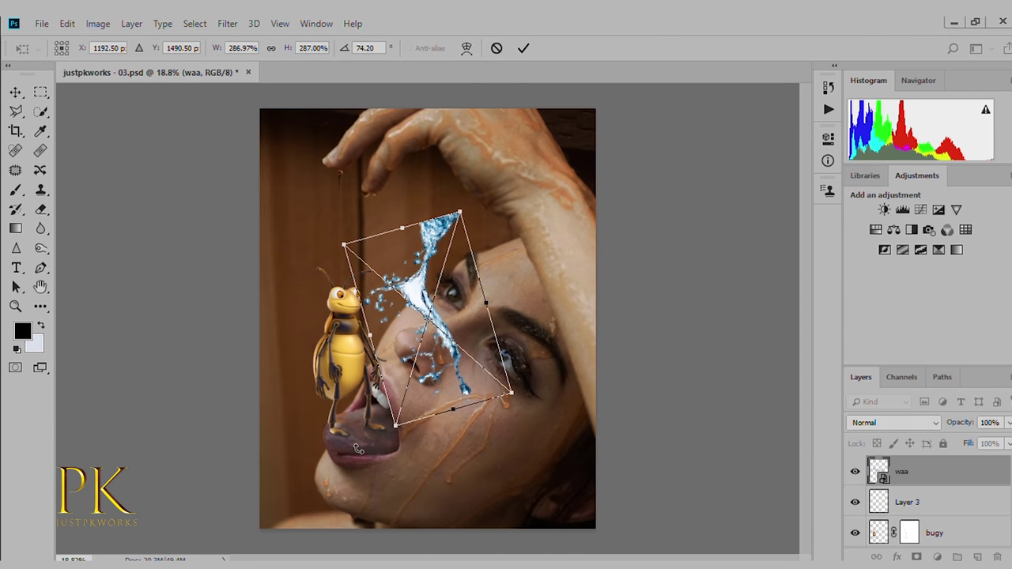
{"action": "left_click", "coordinate": [523, 48]}
{"action": "scroll", "coordinate": [385, 301], "scroll_direction": "up", "scroll_amount": 2}
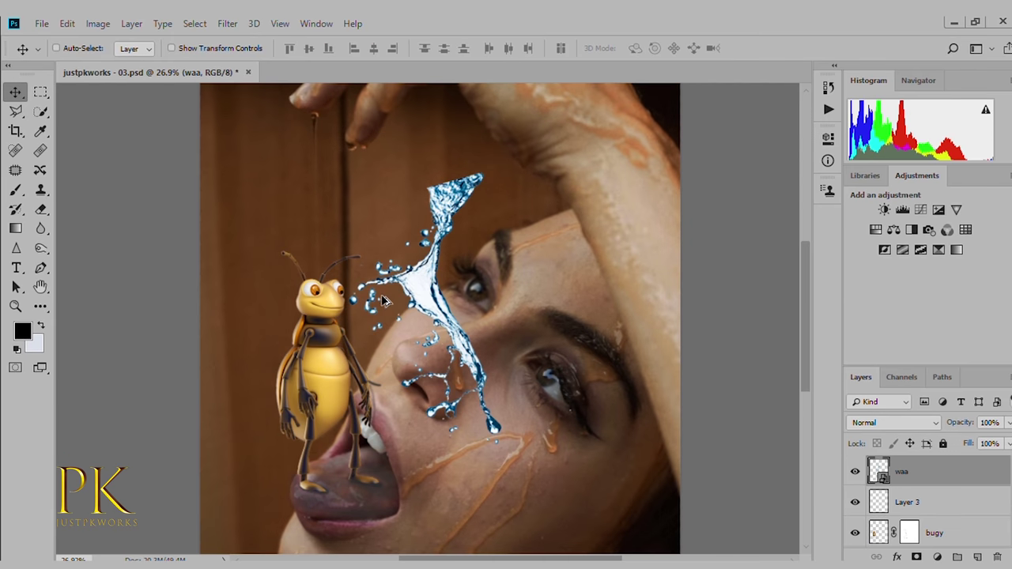
{"action": "left_click_drag", "start_coordinate": [537, 314], "coordinate": [561, 359]}
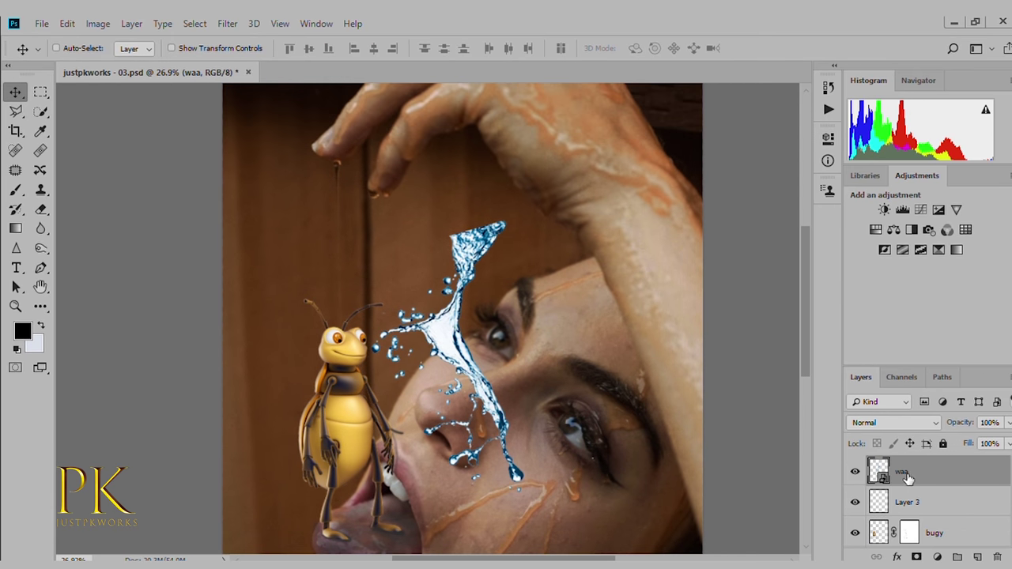
{"action": "key", "text": "ctrl"}
Colorize the waa splash golden-brown, move it under the fingertips, and add a mask.
{"action": "key", "text": "i"}
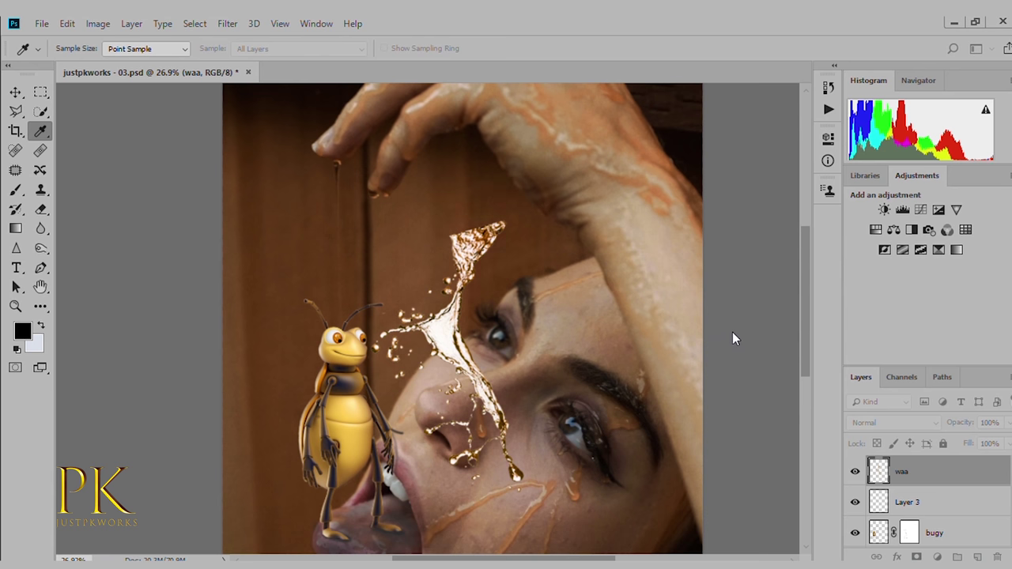
{"action": "key", "text": "v"}
{"action": "mouse_move", "coordinate": [460, 237]}
{"action": "left_mouse_down"}
{"action": "mouse_move", "coordinate": [415, 215]}
{"action": "mouse_move", "coordinate": [371, 145]}
{"action": "left_mouse_up"}
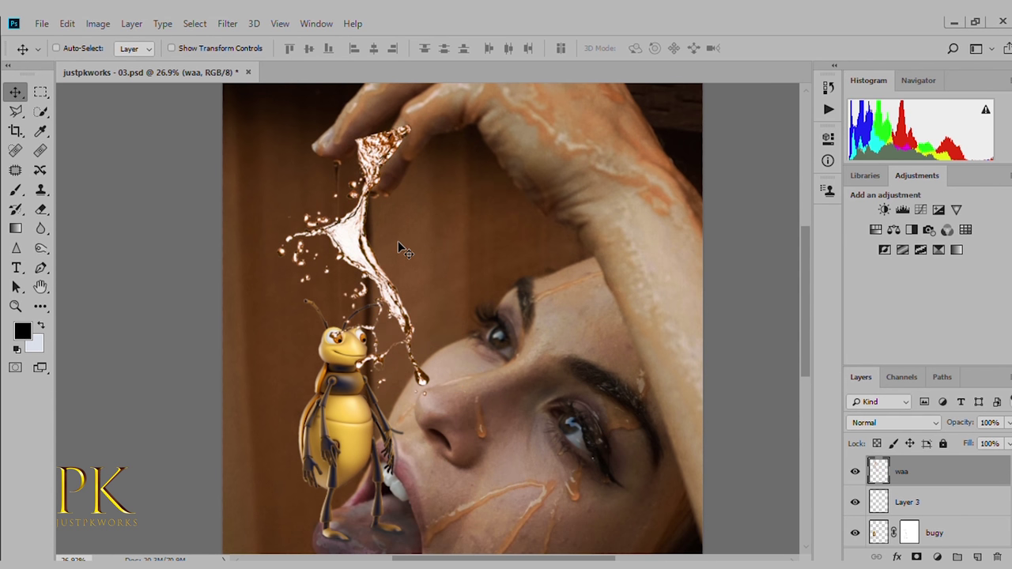
{"action": "scroll", "coordinate": [367, 382], "scroll_direction": "down", "scroll_amount": 3}
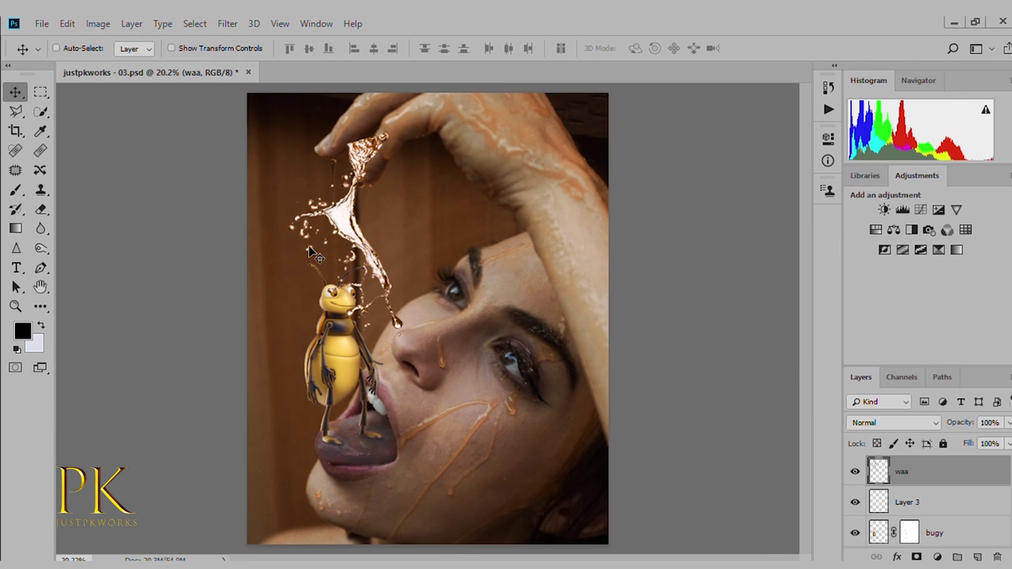
{"action": "left_click_drag", "start_coordinate": [362, 252], "coordinate": [363, 233]}
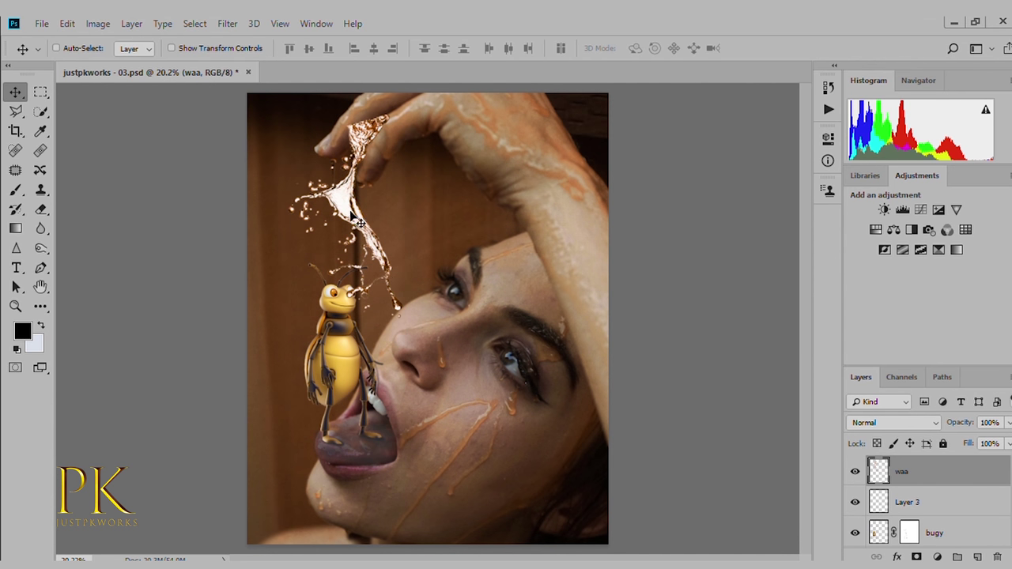
{"action": "left_click_drag", "start_coordinate": [357, 220], "coordinate": [358, 229]}
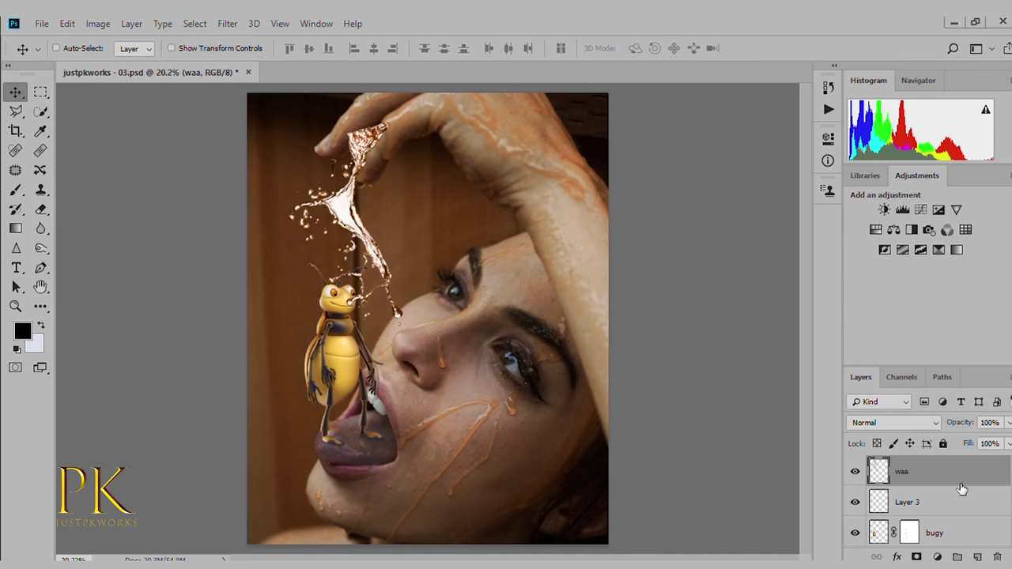
{"action": "left_click", "coordinate": [917, 557]}
Mask out the waa splash over the finger and fingertip with a ~175 px brush.
{"action": "key", "text": "b"}
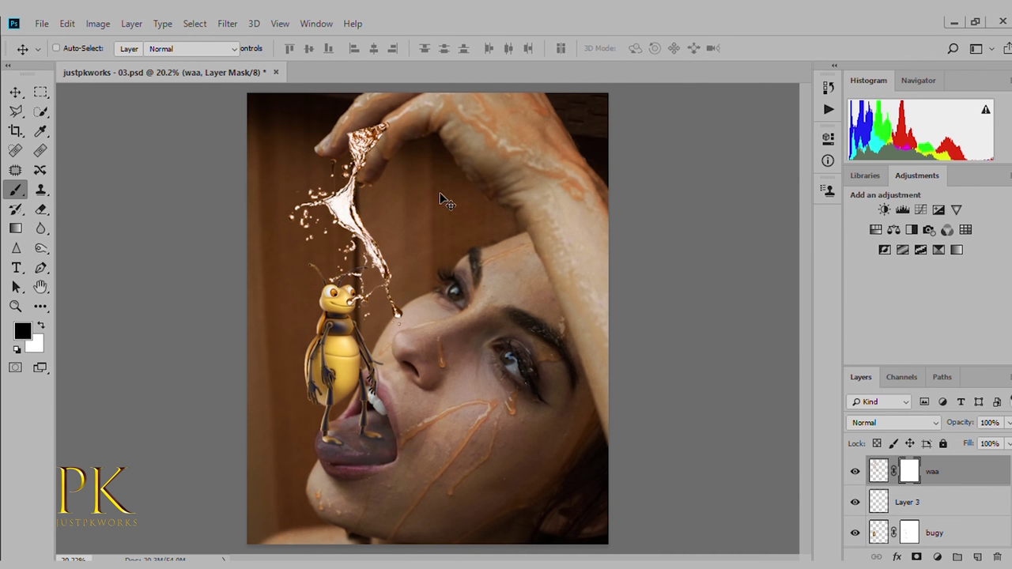
{"action": "scroll", "coordinate": [363, 178], "scroll_direction": "up", "scroll_amount": 2}
{"action": "scroll", "coordinate": [363, 178], "scroll_direction": "up", "scroll_amount": 3}
{"action": "scroll", "coordinate": [395, 253], "scroll_direction": "up", "scroll_amount": 1}
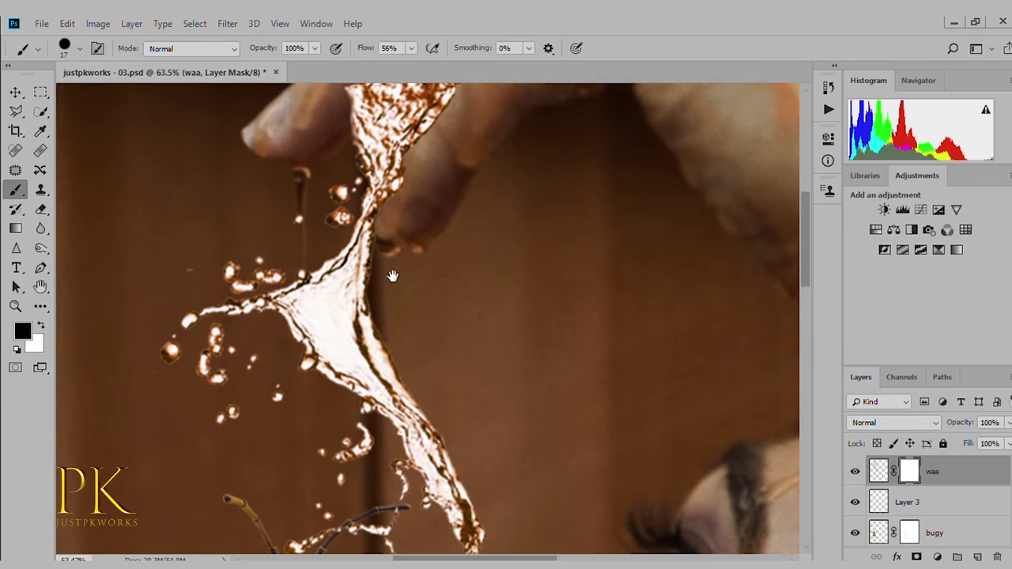
{"action": "right_click", "coordinate": [398, 258], "text": "alt"}
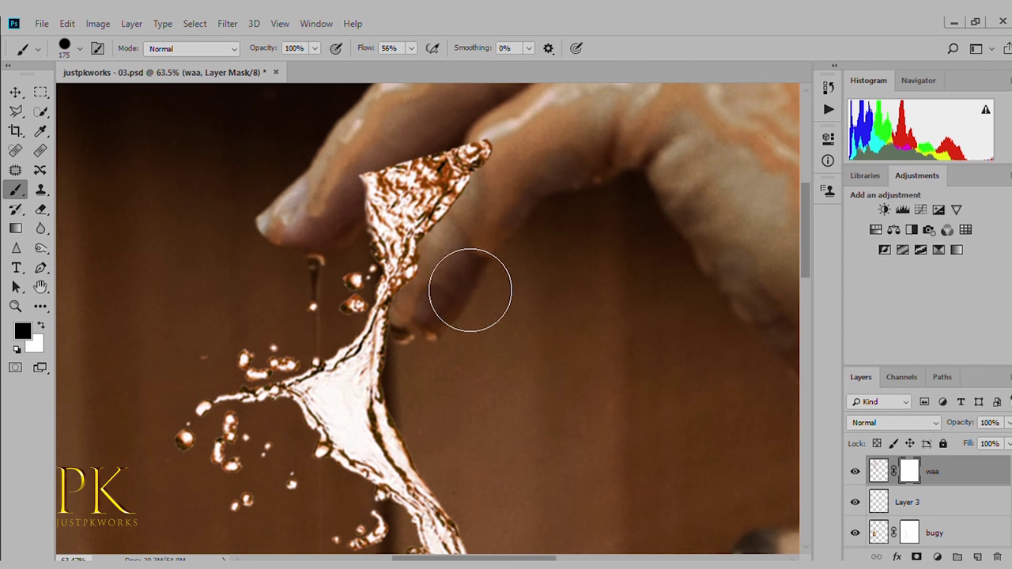
{"action": "mouse_move", "coordinate": [431, 272]}
{"action": "left_mouse_down"}
{"action": "mouse_move", "coordinate": [451, 289]}
{"action": "mouse_move", "coordinate": [447, 306]}
{"action": "mouse_move", "coordinate": [460, 293]}
{"action": "mouse_move", "coordinate": [473, 204]}
{"action": "mouse_move", "coordinate": [506, 244]}
{"action": "left_mouse_up"}
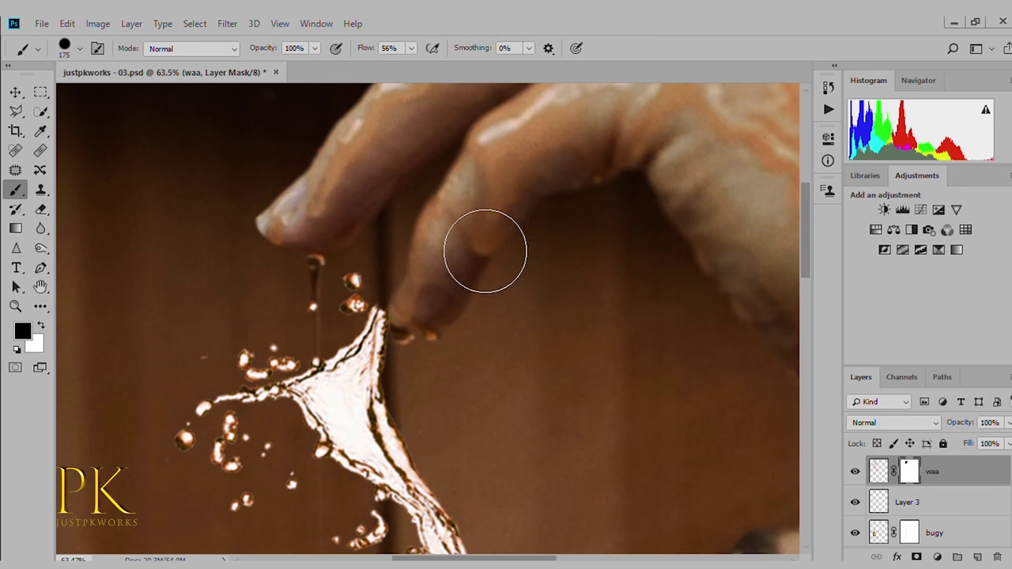
{"action": "left_click_drag", "start_coordinate": [422, 244], "coordinate": [445, 309]}
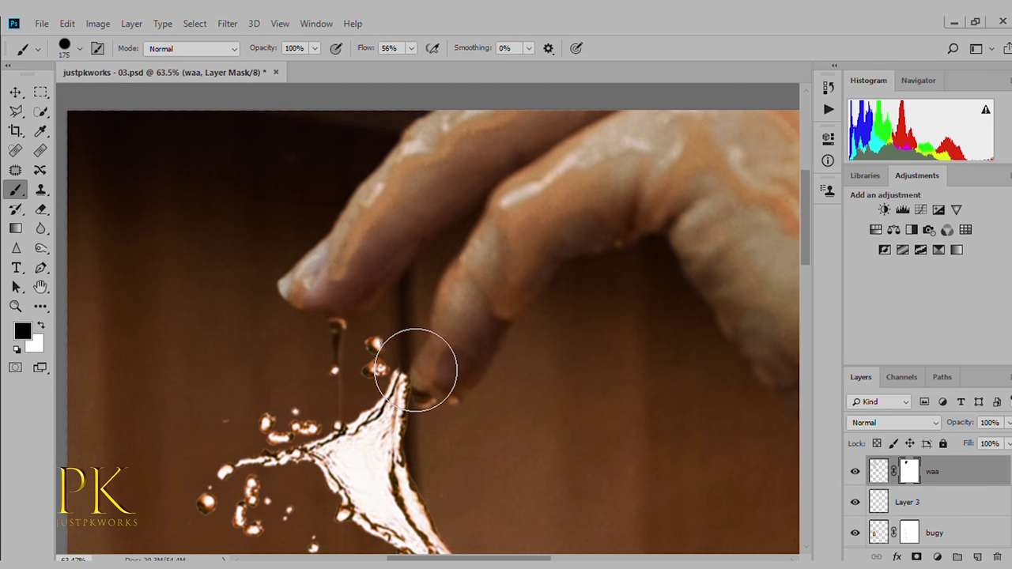
Restore the splash tip along the finger while hiding it over the lower finger.
{"action": "key", "text": "x"}
{"action": "mouse_move", "coordinate": [417, 360]}
{"action": "left_mouse_down"}
{"action": "mouse_move", "coordinate": [424, 365]}
{"action": "mouse_move", "coordinate": [481, 255]}
{"action": "mouse_move", "coordinate": [501, 252]}
{"action": "mouse_move", "coordinate": [470, 323]}
{"action": "left_mouse_up"}
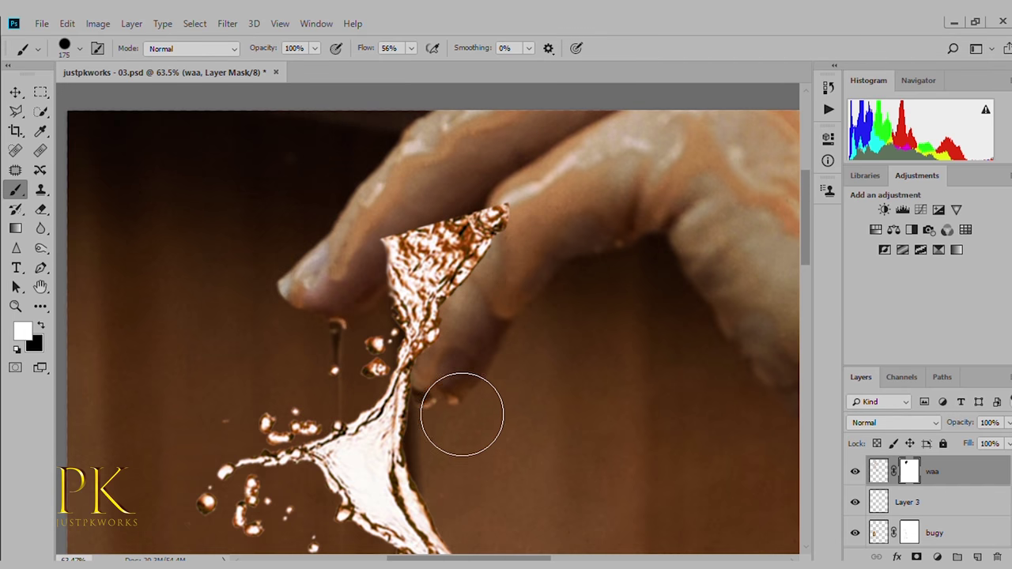
{"action": "key", "text": "x"}
{"action": "mouse_move", "coordinate": [490, 382]}
{"action": "left_mouse_down"}
{"action": "mouse_move", "coordinate": [535, 287]}
{"action": "mouse_move", "coordinate": [525, 330]}
{"action": "left_mouse_up"}
{"action": "key", "text": "x"}
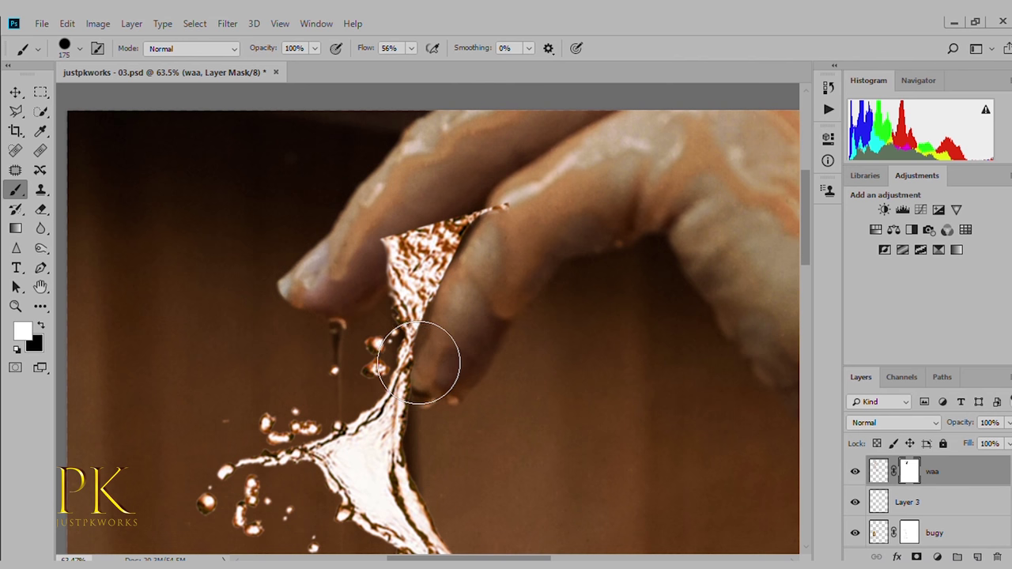
{"action": "mouse_move", "coordinate": [428, 321]}
{"action": "left_mouse_down"}
{"action": "mouse_move", "coordinate": [485, 249]}
{"action": "mouse_move", "coordinate": [520, 271]}
{"action": "mouse_move", "coordinate": [554, 261]}
{"action": "left_mouse_up"}
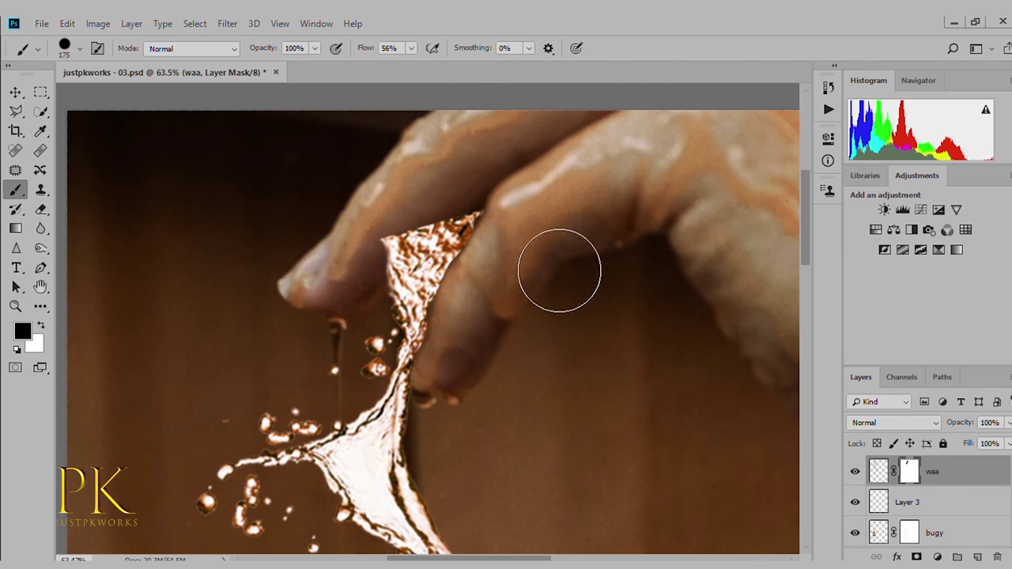
Refine the splash's upper tip and hide its lower-right edge below the finger.
{"action": "key", "text": "d"}
{"action": "key", "text": "x"}
{"action": "left_click_drag", "start_coordinate": [384, 286], "coordinate": [439, 247]}
{"action": "key", "text": "x"}
{"action": "left_click_drag", "start_coordinate": [388, 282], "coordinate": [458, 235]}
{"action": "key", "text": "x"}
{"action": "mouse_move", "coordinate": [491, 301]}
{"action": "left_mouse_down"}
{"action": "mouse_move", "coordinate": [460, 330]}
{"action": "mouse_move", "coordinate": [503, 289]}
{"action": "left_mouse_up"}
{"action": "key", "text": "x"}
{"action": "mouse_move", "coordinate": [510, 375]}
{"action": "left_mouse_down"}
{"action": "mouse_move", "coordinate": [503, 390]}
{"action": "mouse_move", "coordinate": [562, 239]}
{"action": "left_mouse_up"}
Fade the splash above the bug with a ~782 px brush, then delete the waa layer.
{"action": "scroll", "coordinate": [463, 361], "scroll_direction": "down", "scroll_amount": 2}
{"action": "scroll", "coordinate": [463, 380], "scroll_direction": "down", "scroll_amount": 2}
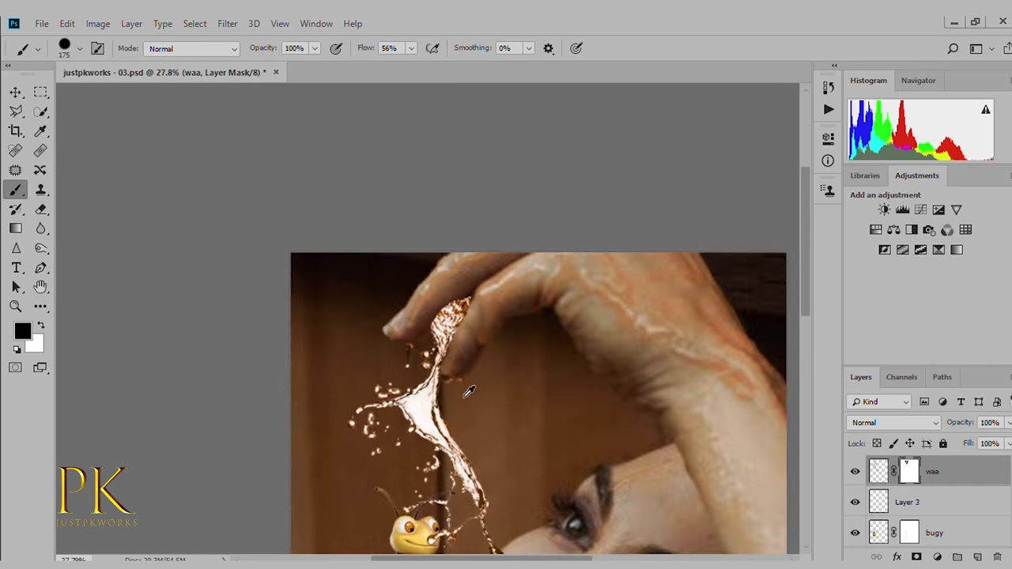
{"action": "scroll", "coordinate": [490, 396], "scroll_direction": "down", "scroll_amount": 2}
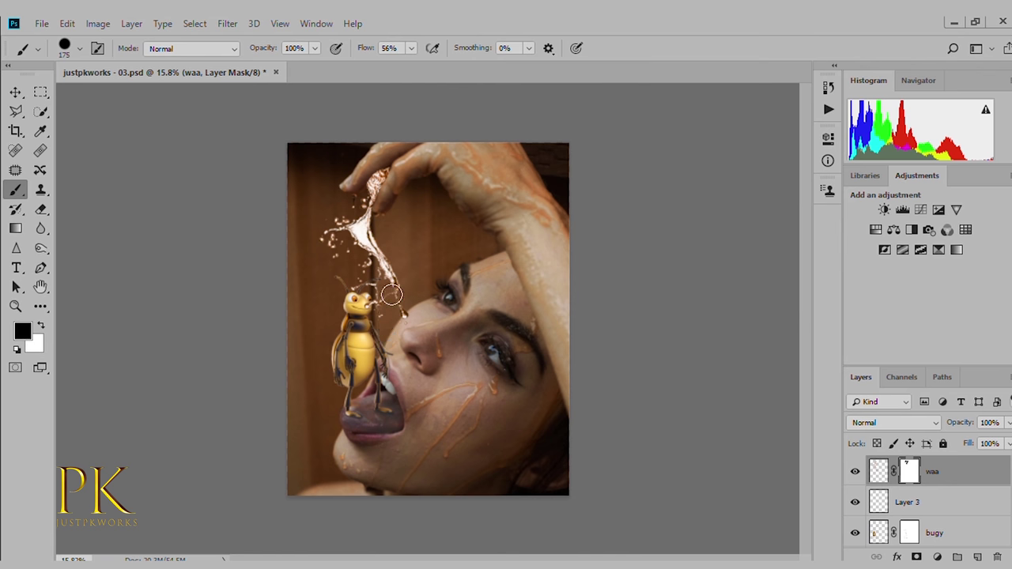
{"action": "left_click_drag", "start_coordinate": [402, 199], "coordinate": [399, 215]}
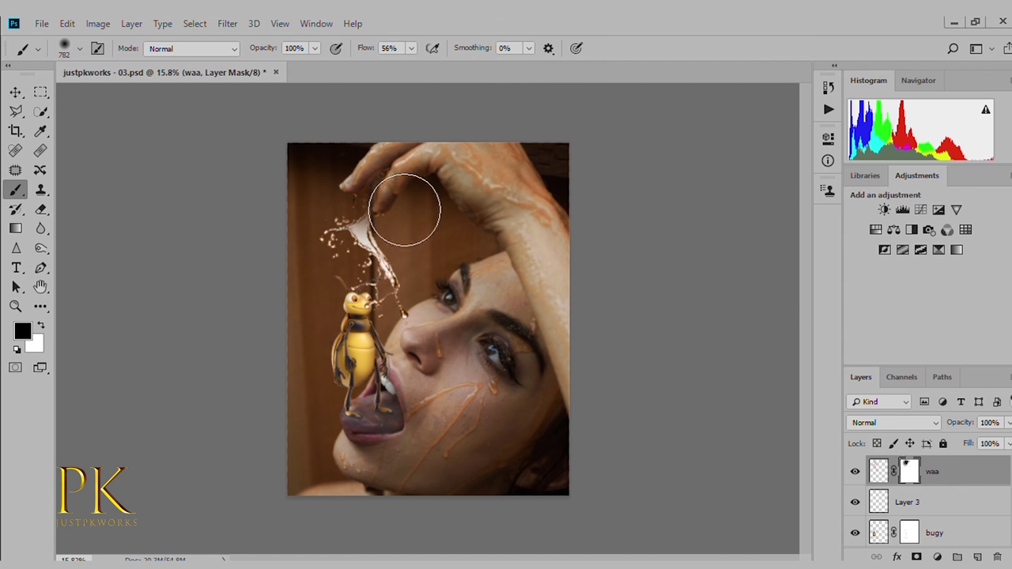
{"action": "mouse_move", "coordinate": [360, 269]}
{"action": "left_mouse_down"}
{"action": "mouse_move", "coordinate": [414, 308]}
{"action": "mouse_move", "coordinate": [294, 409]}
{"action": "left_mouse_up"}
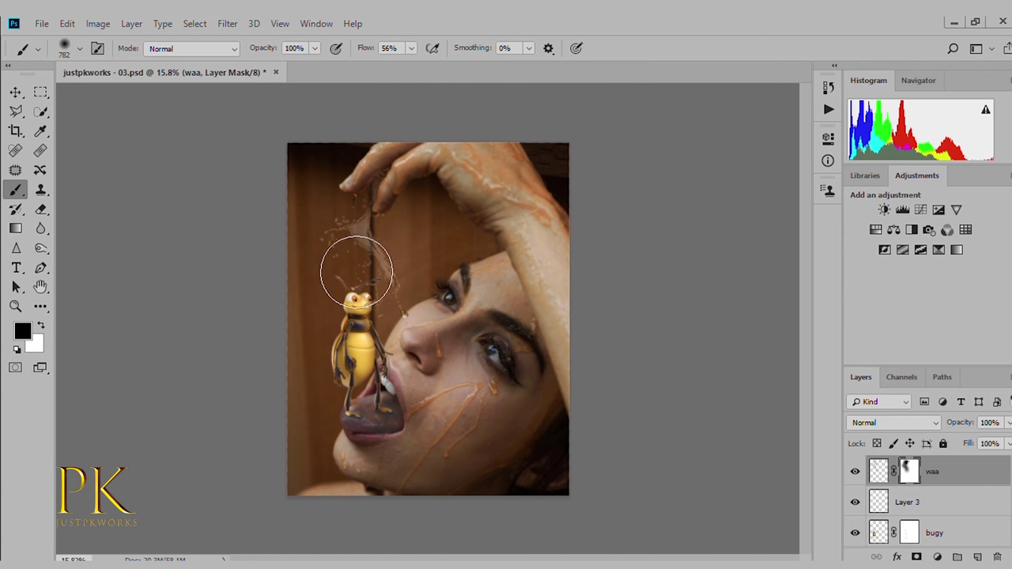
{"action": "left_click", "coordinate": [998, 558]}
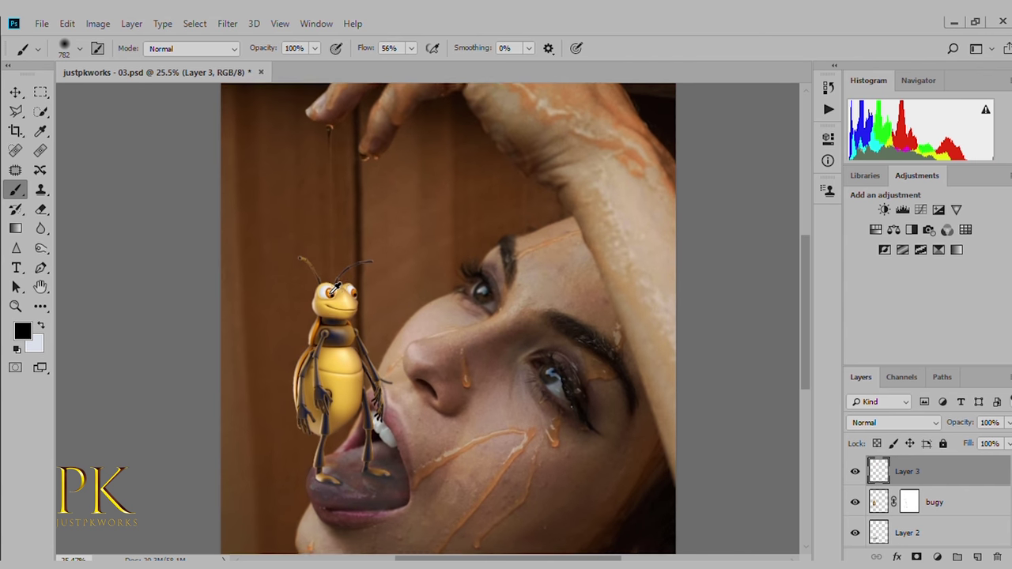
Place the orange fire ring image into the document above the bee's head.
{"action": "scroll", "coordinate": [395, 288], "scroll_direction": "up", "scroll_amount": 2}
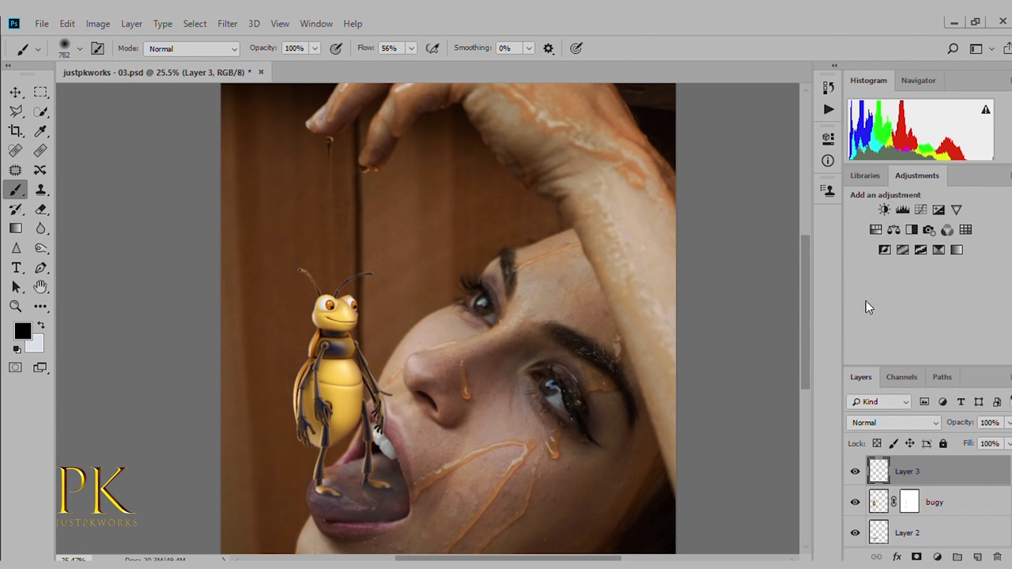
{"action": "key", "text": "v"}
{"action": "left_click_drag", "start_coordinate": [448, 319], "coordinate": [402, 203]}
{"action": "key", "text": "i"}
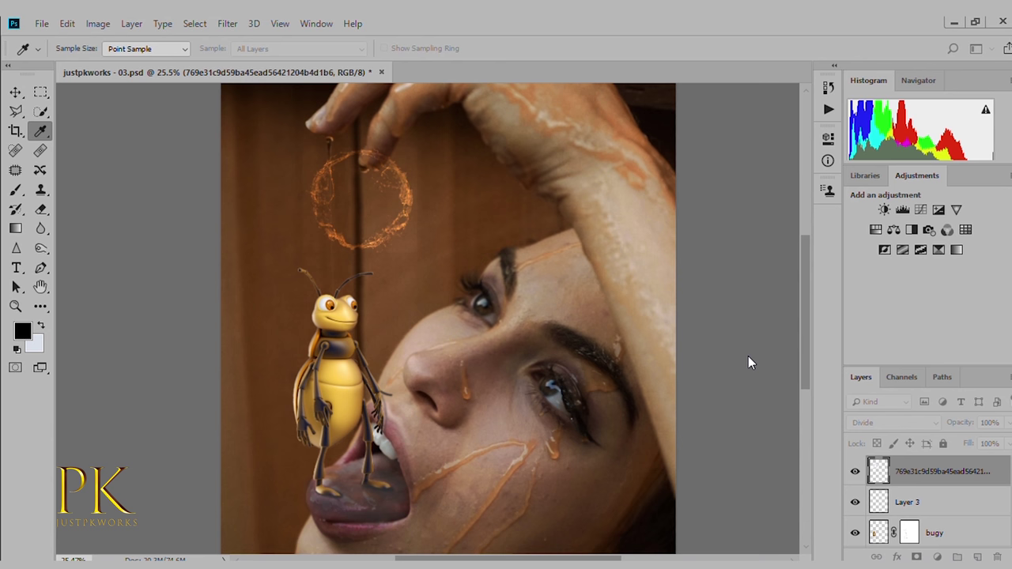
Enlarge the fire ring to about 129% and shift it down-left.
{"action": "key", "text": "v"}
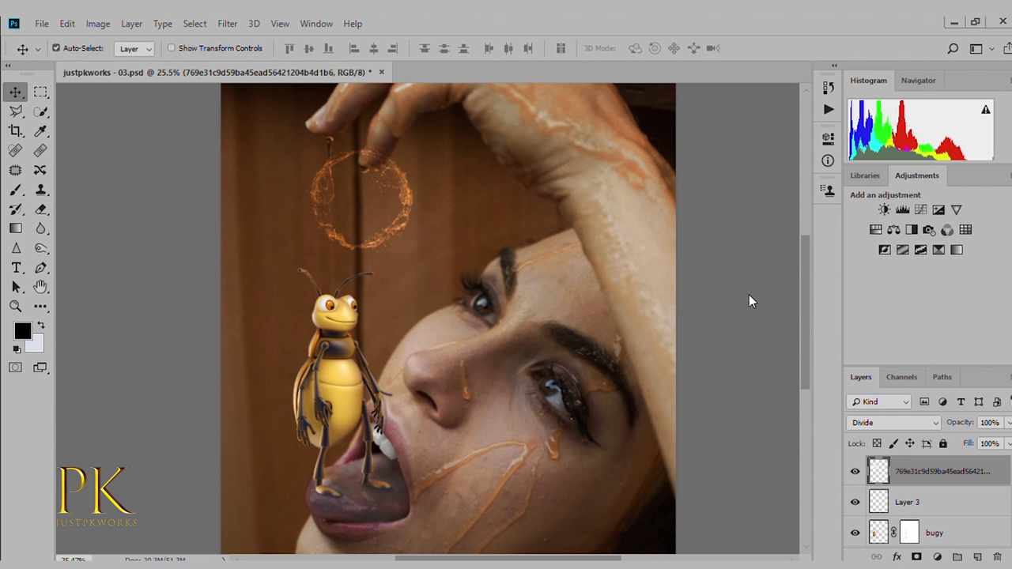
{"action": "key", "text": "ctrl+t"}
{"action": "left_click_drag", "start_coordinate": [410, 248], "coordinate": [467, 301]}
{"action": "left_click_drag", "start_coordinate": [431, 269], "coordinate": [401, 276]}
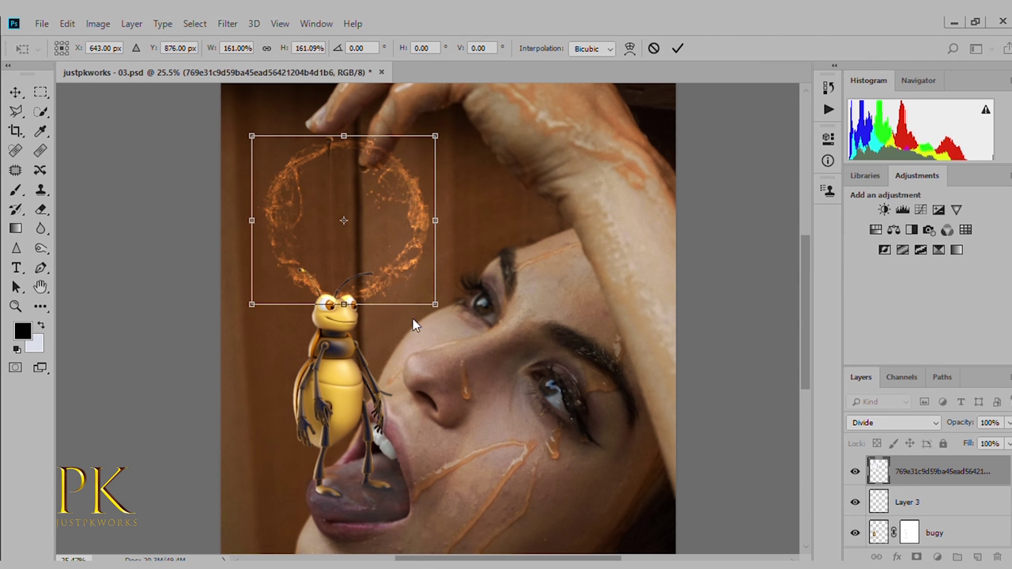
Warp the ring, stretching its bottom over the bee and dipping its top into flames.
{"action": "key", "text": "ctrl+t"}
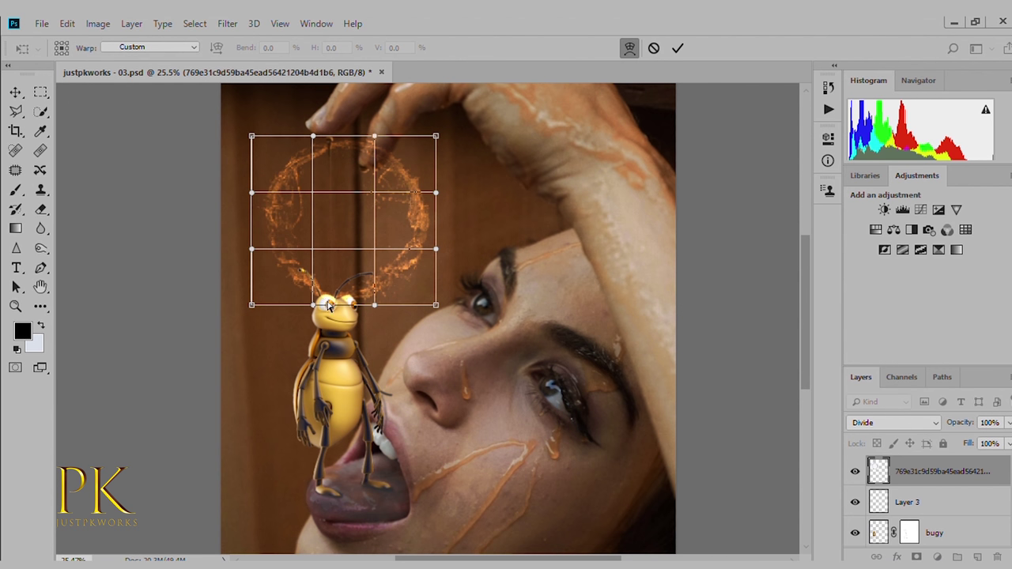
{"action": "mouse_move", "coordinate": [320, 289]}
{"action": "left_mouse_down"}
{"action": "mouse_move", "coordinate": [315, 365]}
{"action": "mouse_move", "coordinate": [335, 372]}
{"action": "left_mouse_up"}
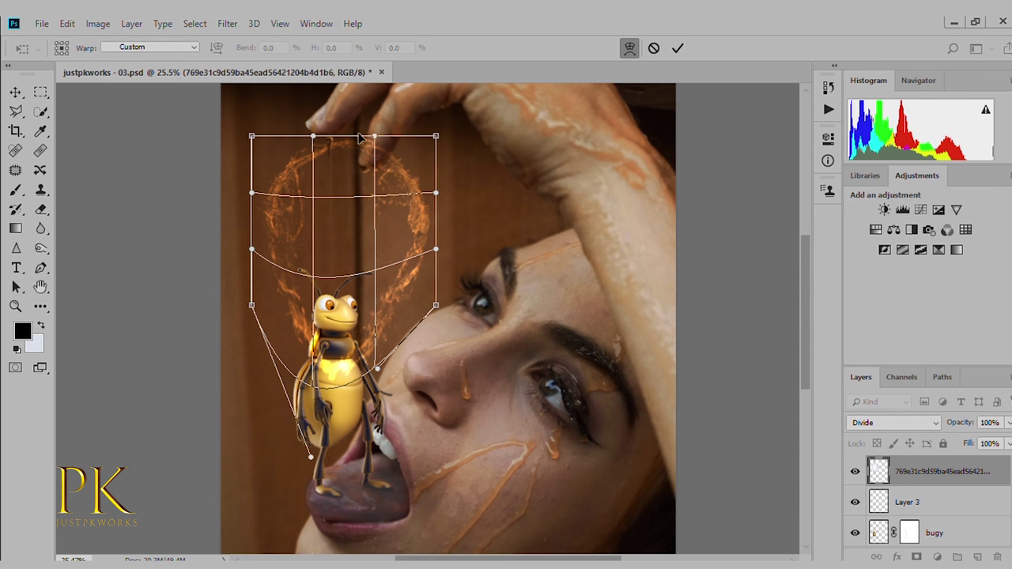
{"action": "left_click_drag", "start_coordinate": [367, 138], "coordinate": [358, 216]}
{"action": "mouse_move", "coordinate": [314, 145]}
{"action": "left_mouse_down"}
{"action": "mouse_move", "coordinate": [403, 58]}
{"action": "mouse_move", "coordinate": [406, 68]}
{"action": "left_mouse_up"}
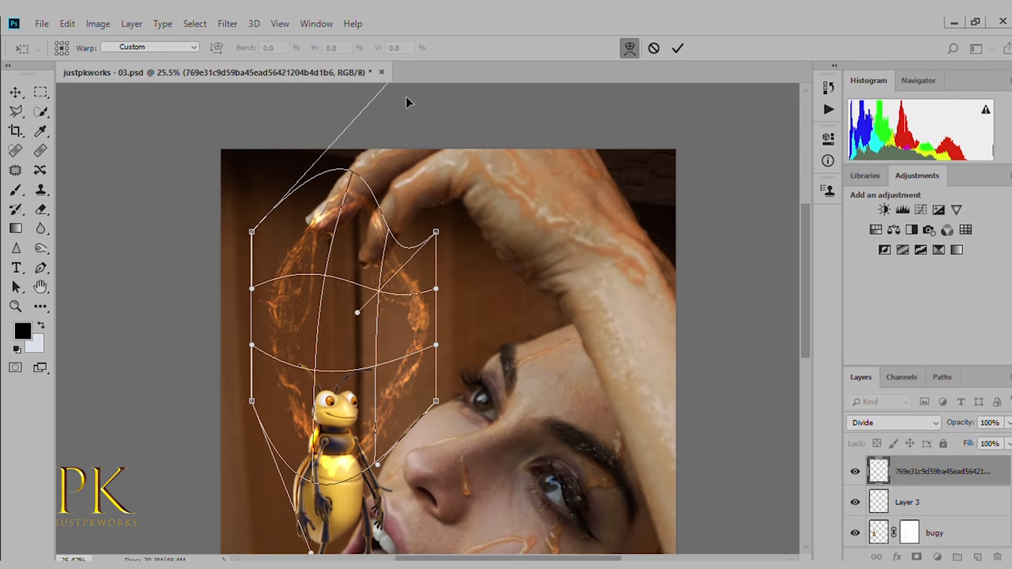
{"action": "scroll", "coordinate": [377, 185], "scroll_direction": "down", "scroll_amount": 1}
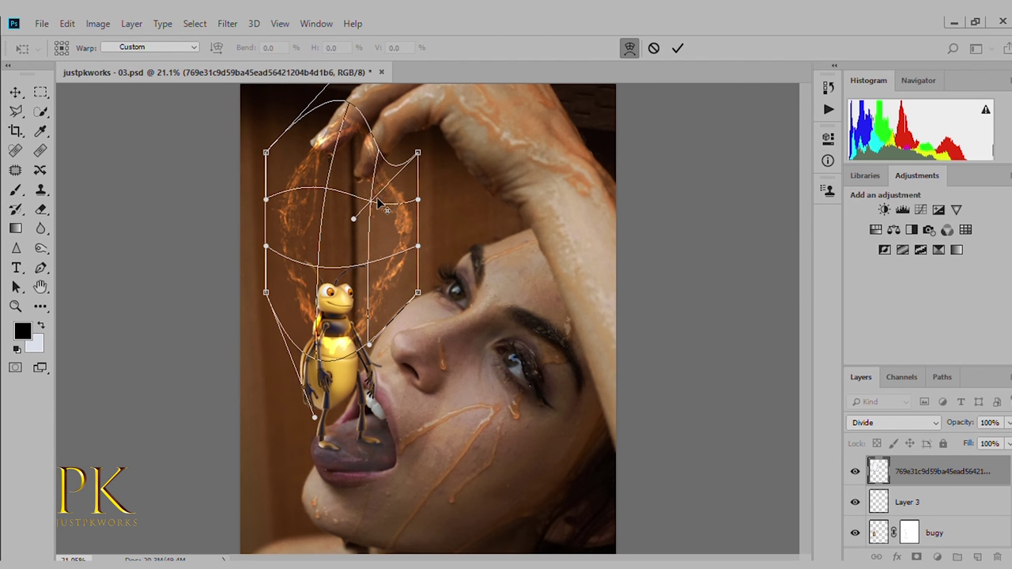
{"action": "scroll", "coordinate": [364, 209], "scroll_direction": "down", "scroll_amount": 1}
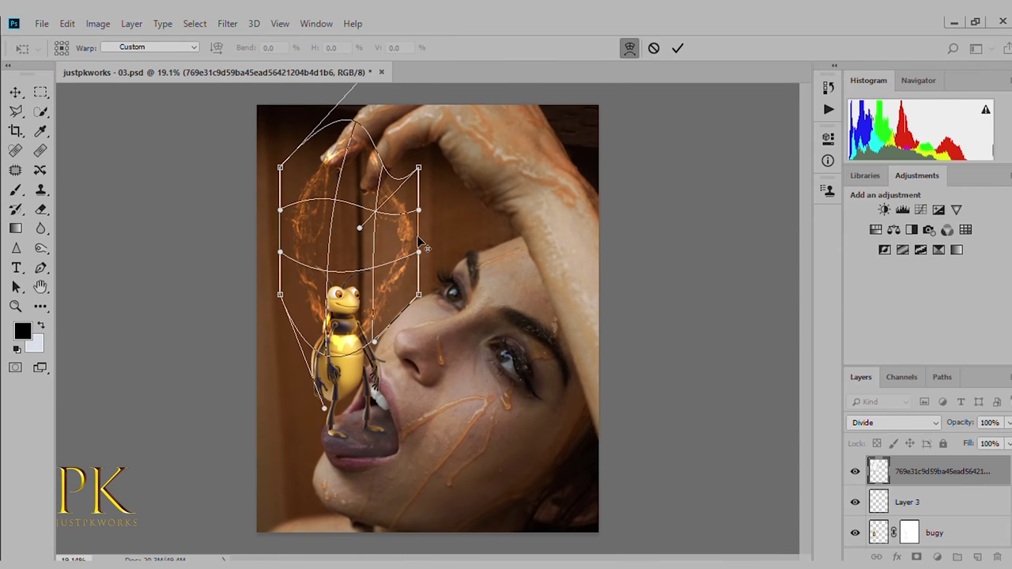
{"action": "scroll", "coordinate": [364, 209], "scroll_direction": "down", "scroll_amount": 1}
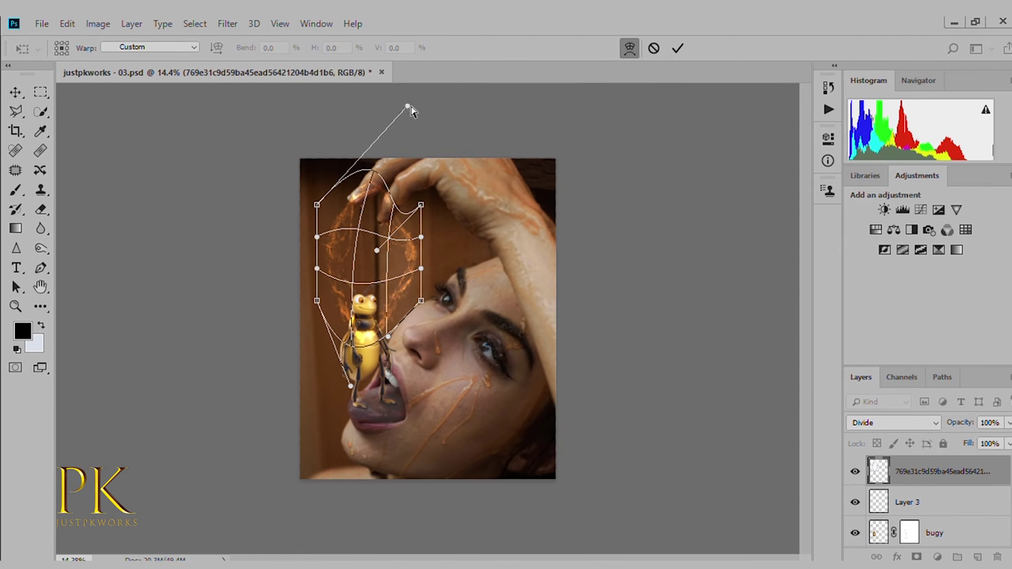
{"action": "left_click_drag", "start_coordinate": [406, 108], "coordinate": [420, 111]}
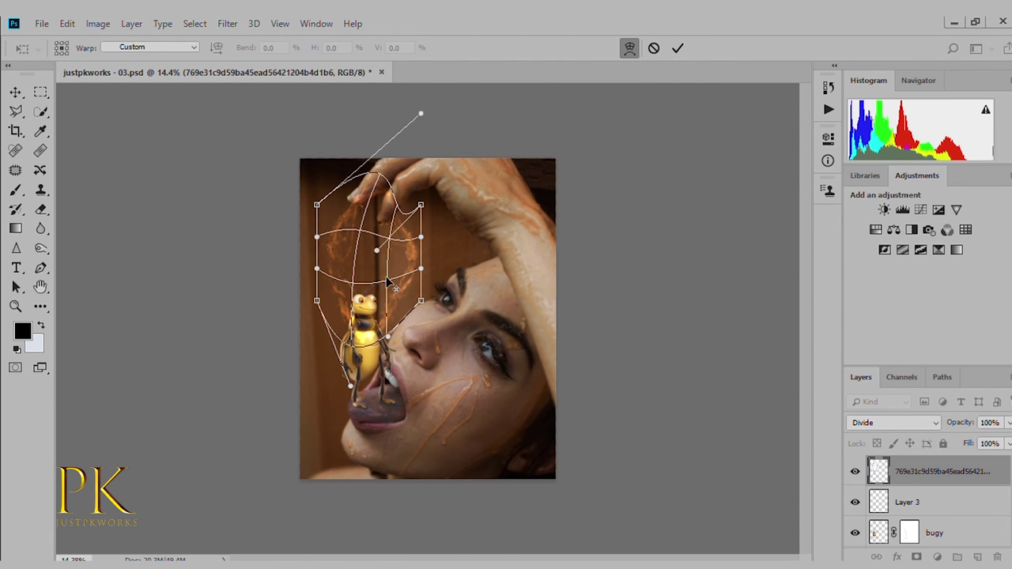
{"action": "scroll", "coordinate": [387, 283], "scroll_direction": "up", "scroll_amount": 3}
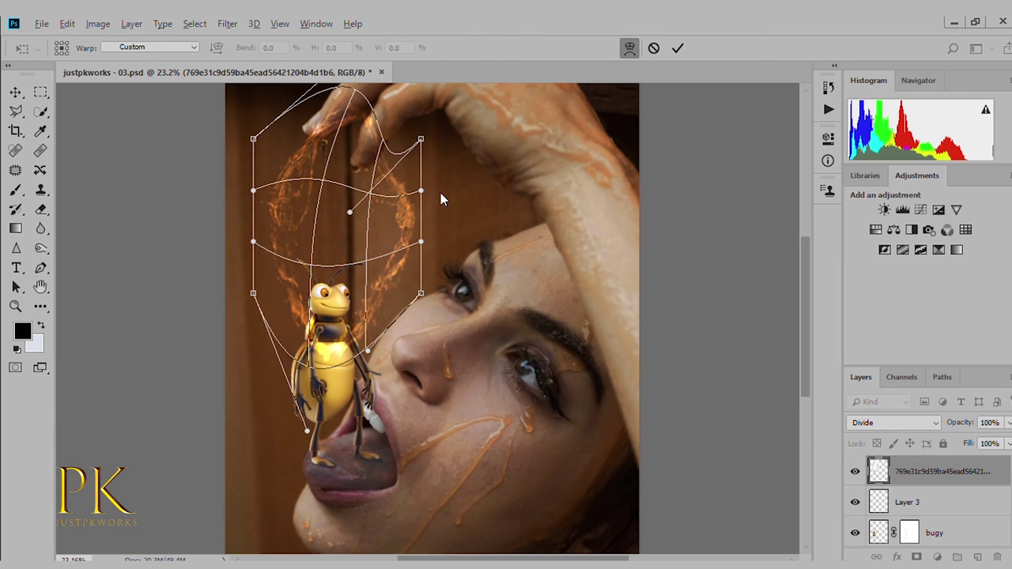
{"action": "scroll", "coordinate": [435, 196], "scroll_direction": "down", "scroll_amount": 1}
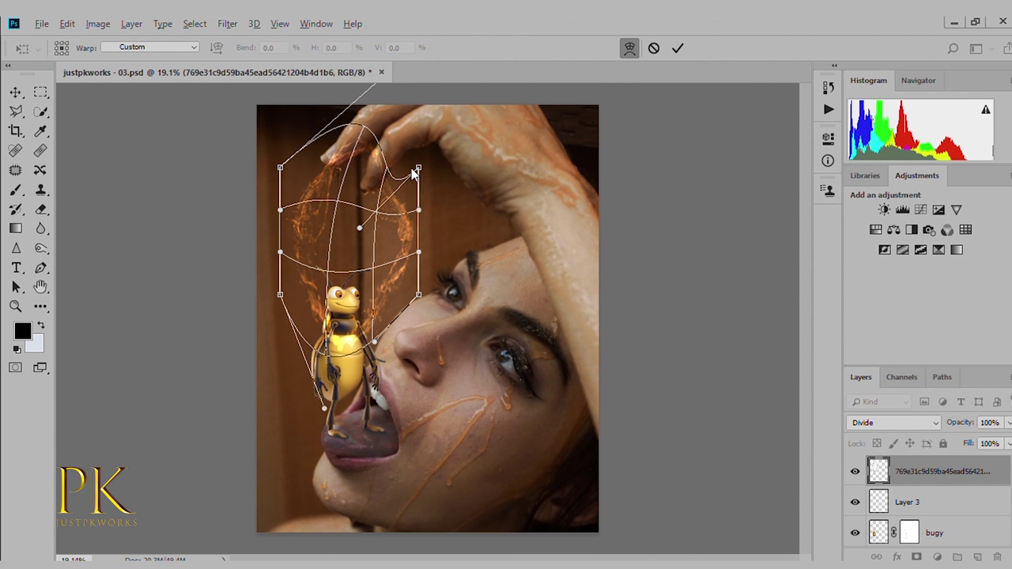
Pull the flame wisps' sides and middle inward and apply the warp.
{"action": "left_click_drag", "start_coordinate": [360, 227], "coordinate": [362, 218]}
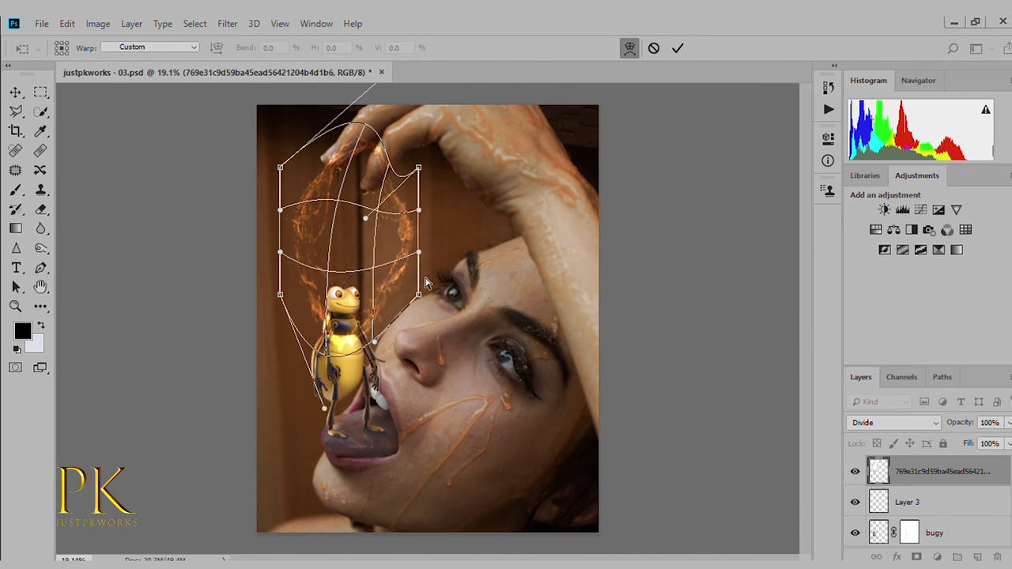
{"action": "left_click_drag", "start_coordinate": [414, 254], "coordinate": [228, 236]}
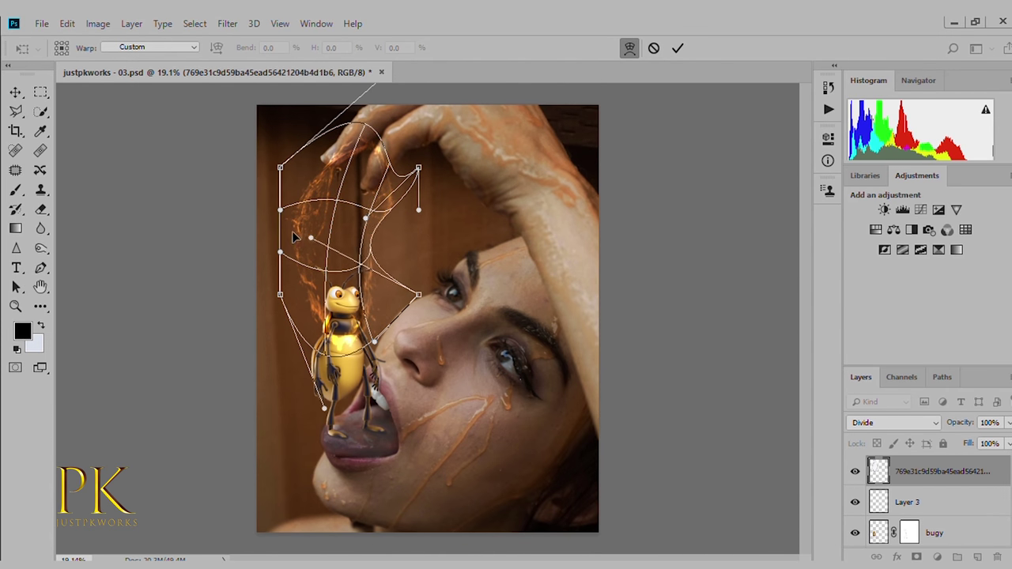
{"action": "left_click_drag", "start_coordinate": [228, 235], "coordinate": [236, 238]}
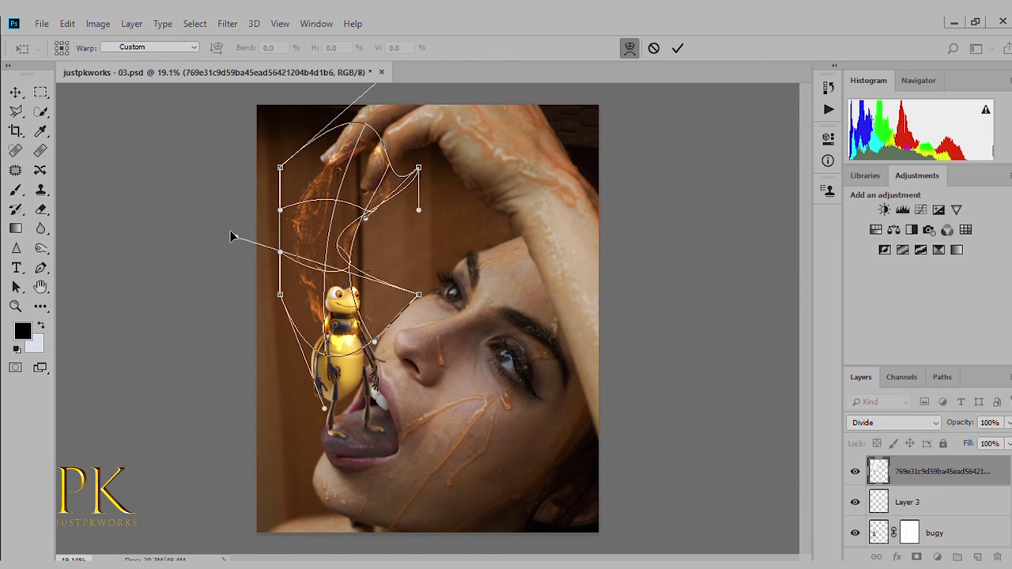
{"action": "left_click_drag", "start_coordinate": [281, 208], "coordinate": [306, 226]}
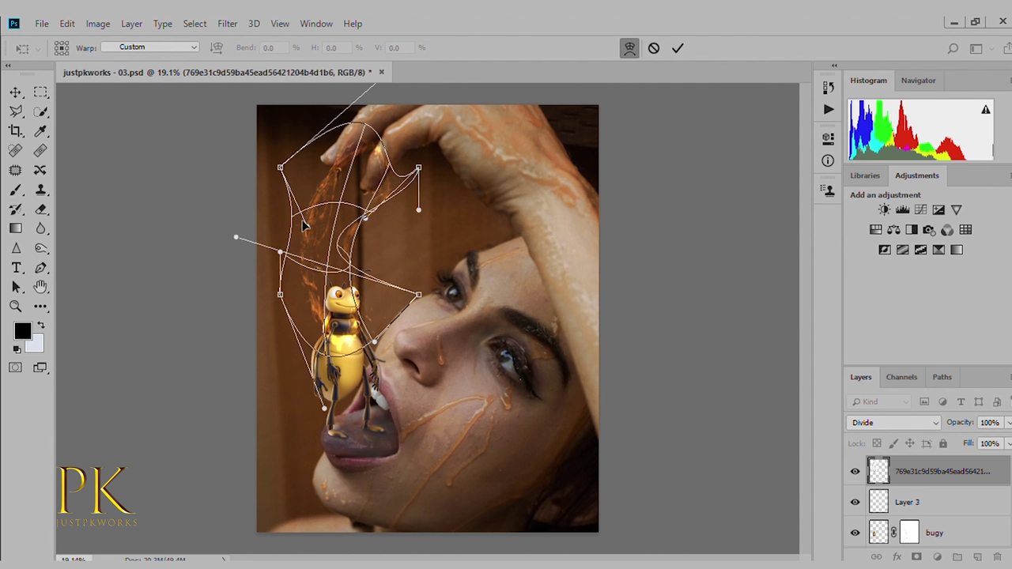
{"action": "left_click_drag", "start_coordinate": [419, 207], "coordinate": [375, 203]}
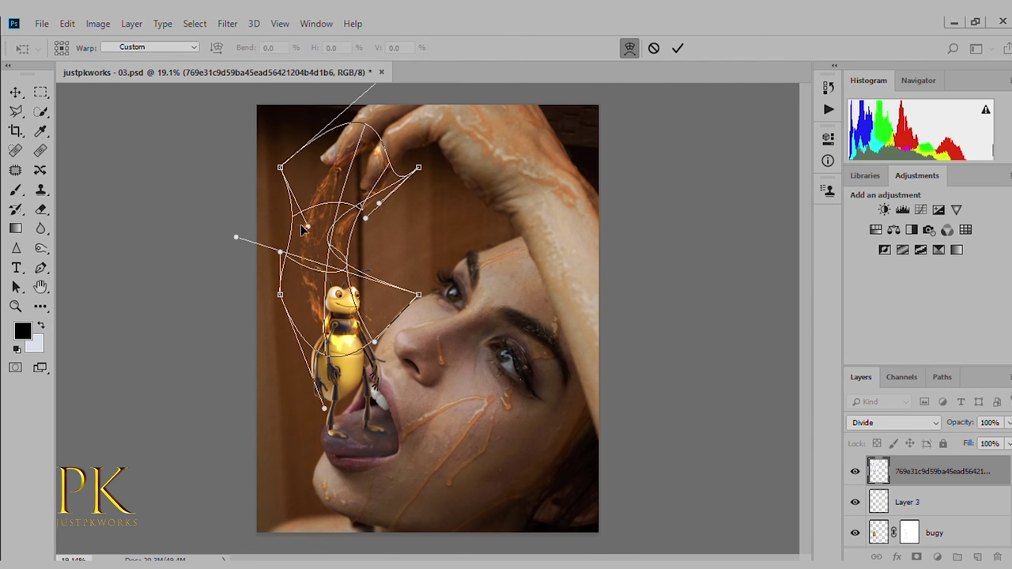
{"action": "left_click_drag", "start_coordinate": [329, 223], "coordinate": [340, 234]}
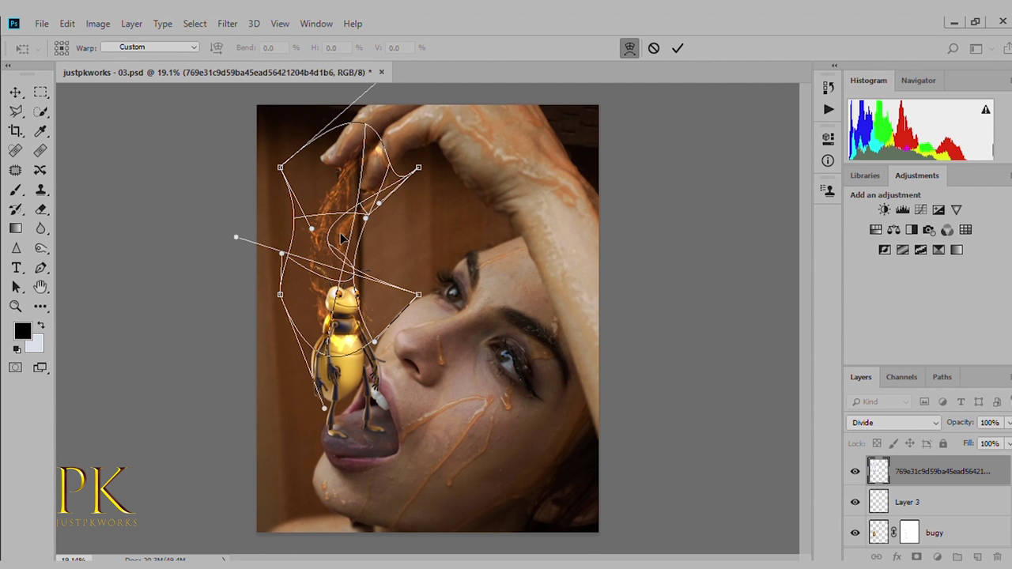
{"action": "left_click", "coordinate": [678, 48]}
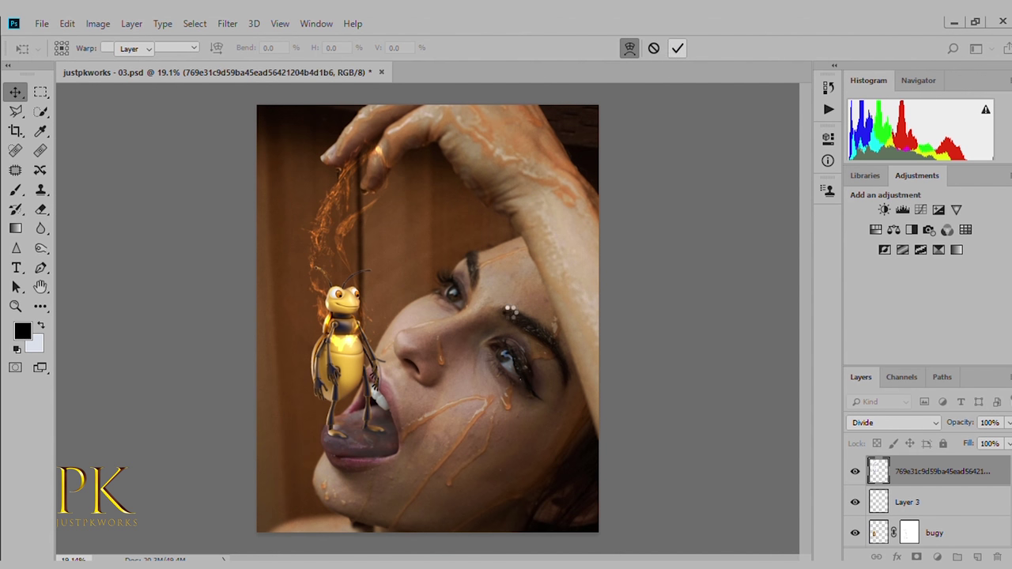
Warp the flames a second time, bowing the upper wisps upward, and apply it.
{"action": "left_click_drag", "start_coordinate": [344, 239], "coordinate": [383, 278]}
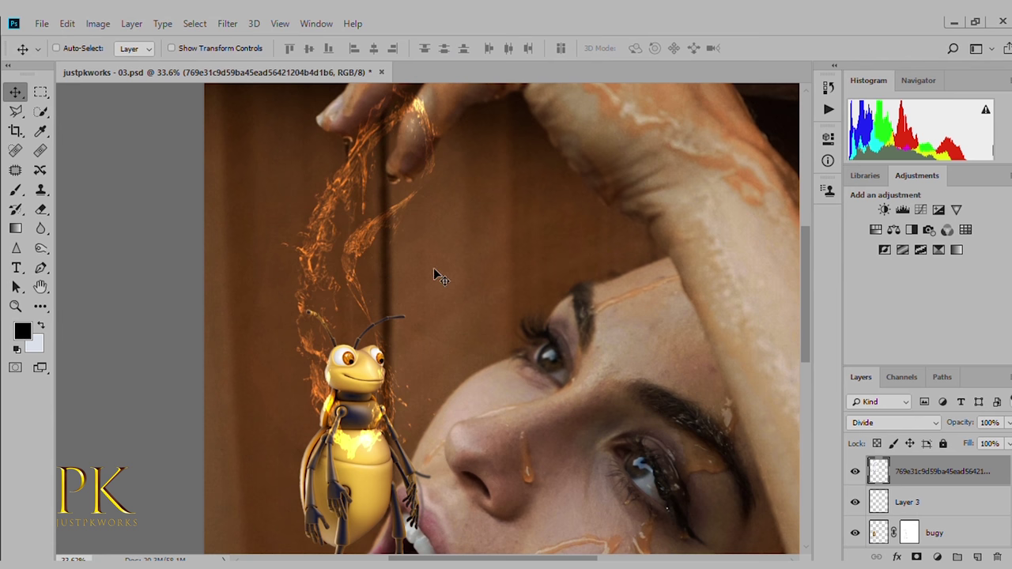
{"action": "scroll", "coordinate": [431, 265], "scroll_direction": "down", "scroll_amount": 1}
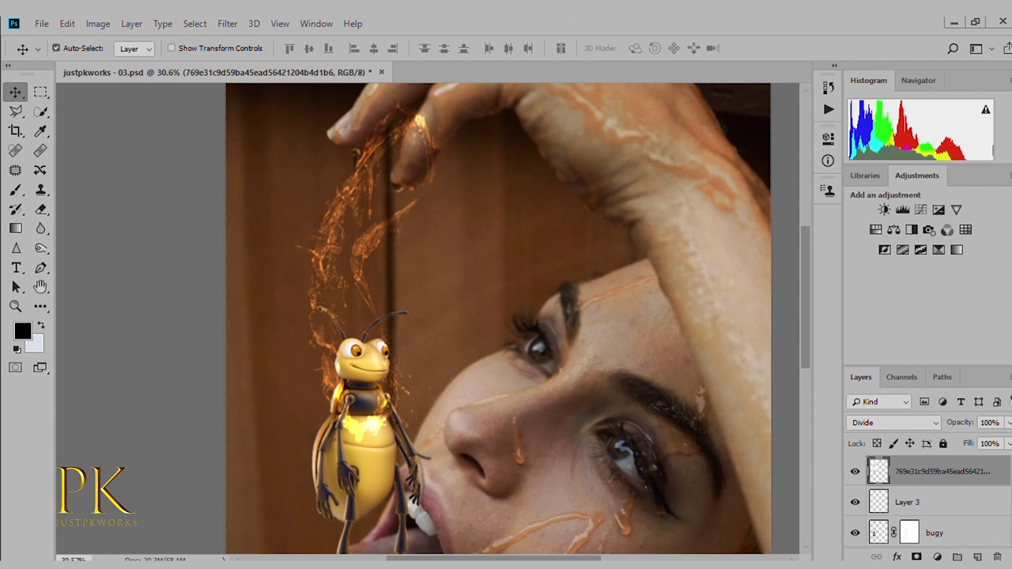
{"action": "key", "text": "ctrl+t"}
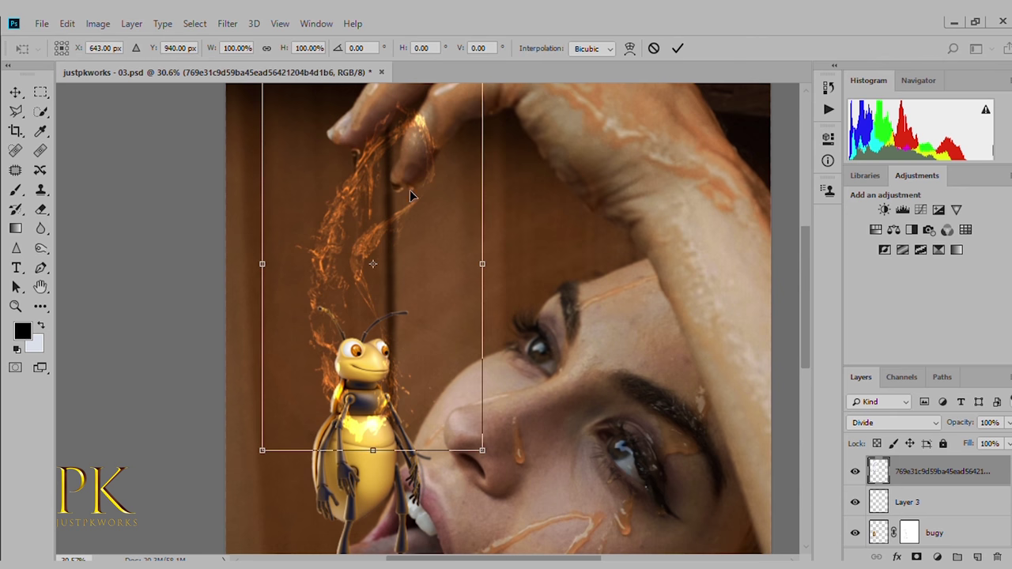
{"action": "right_click", "coordinate": [422, 277]}
{"action": "left_click", "coordinate": [423, 194]}
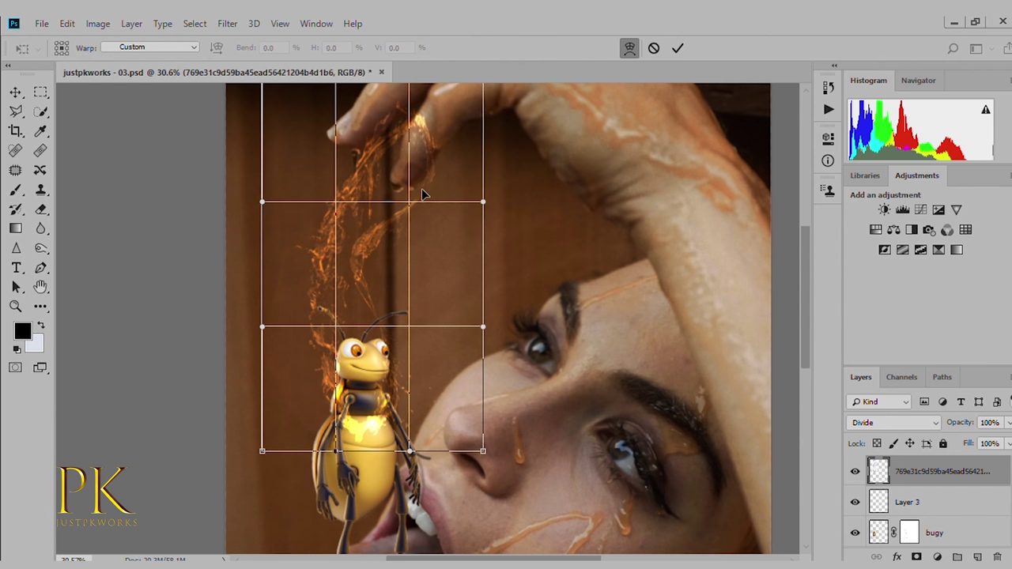
{"action": "left_click_drag", "start_coordinate": [483, 201], "coordinate": [478, 198]}
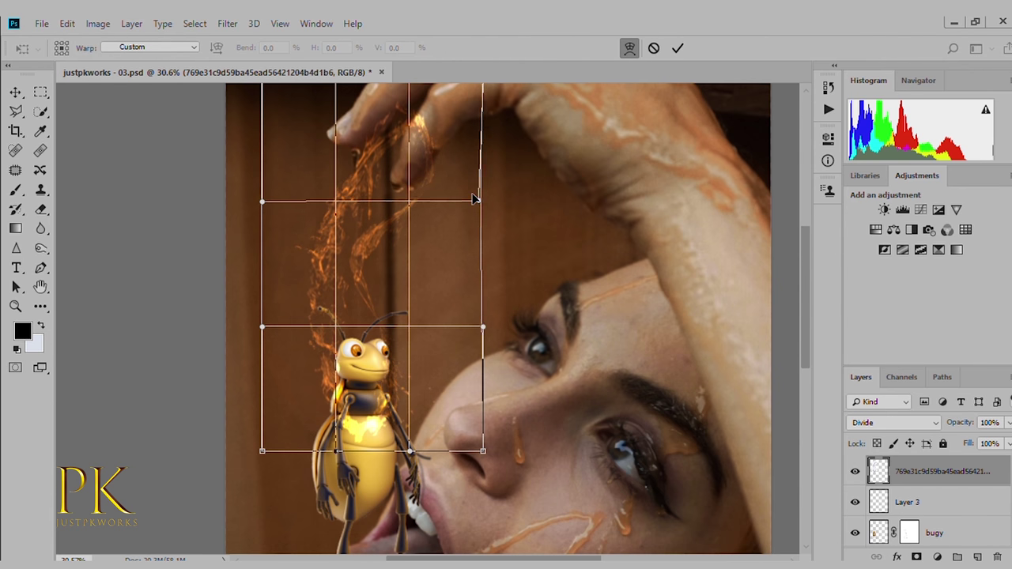
{"action": "left_click_drag", "start_coordinate": [406, 203], "coordinate": [404, 186]}
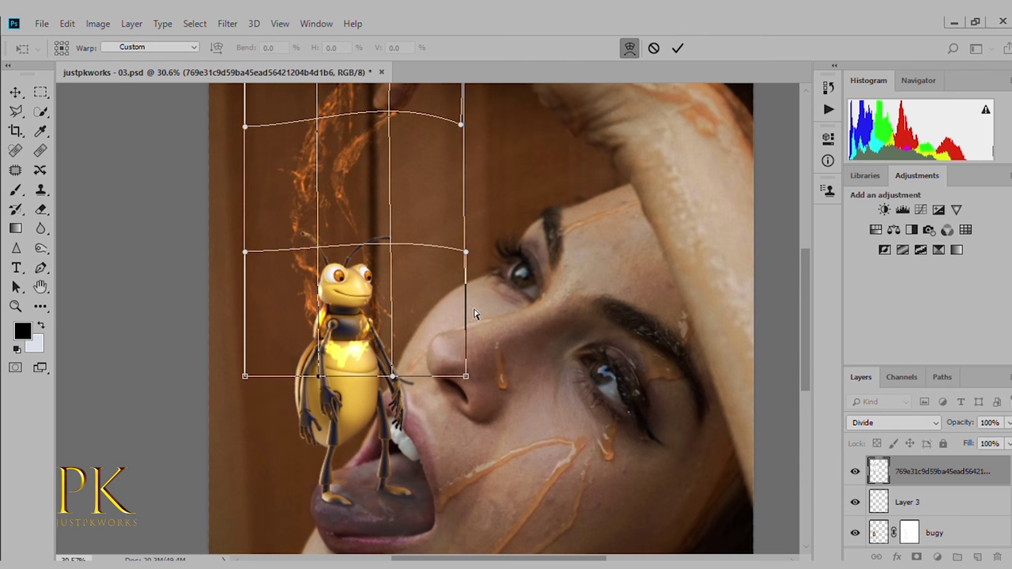
{"action": "left_click", "coordinate": [678, 48]}
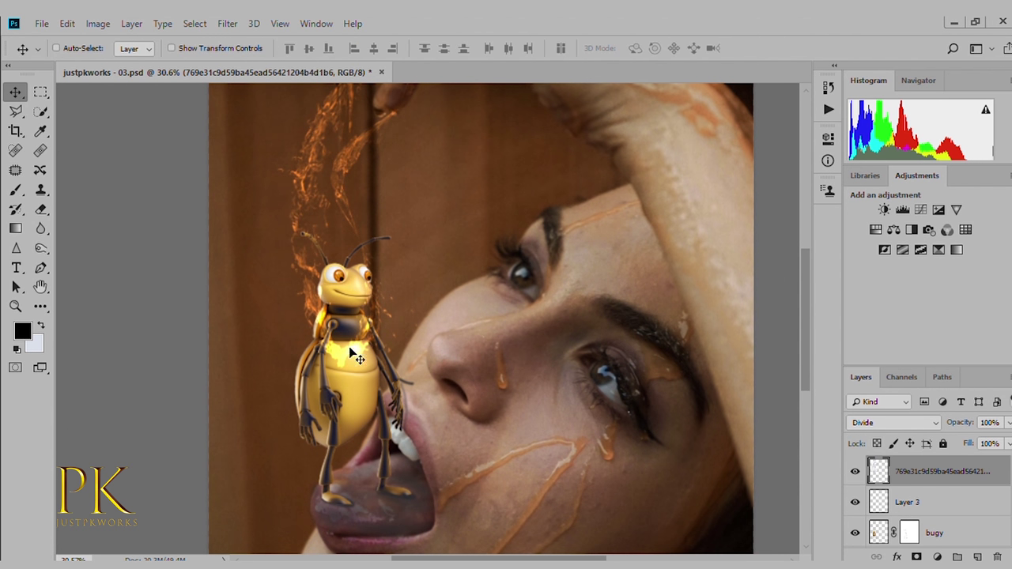
{"action": "scroll", "coordinate": [344, 346], "scroll_direction": "up", "scroll_amount": 2}
{"action": "left_click_drag", "start_coordinate": [344, 345], "coordinate": [419, 308]}
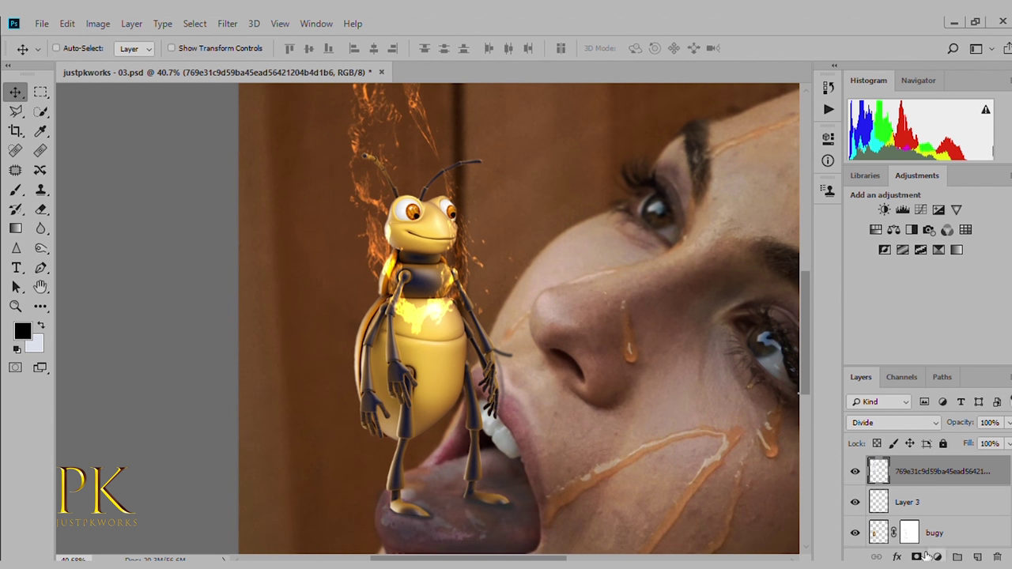
Add a mask to the flame layer and paint out the glow on the bee's chest and shoulder.
{"action": "left_click", "coordinate": [917, 558]}
{"action": "key", "text": "b"}
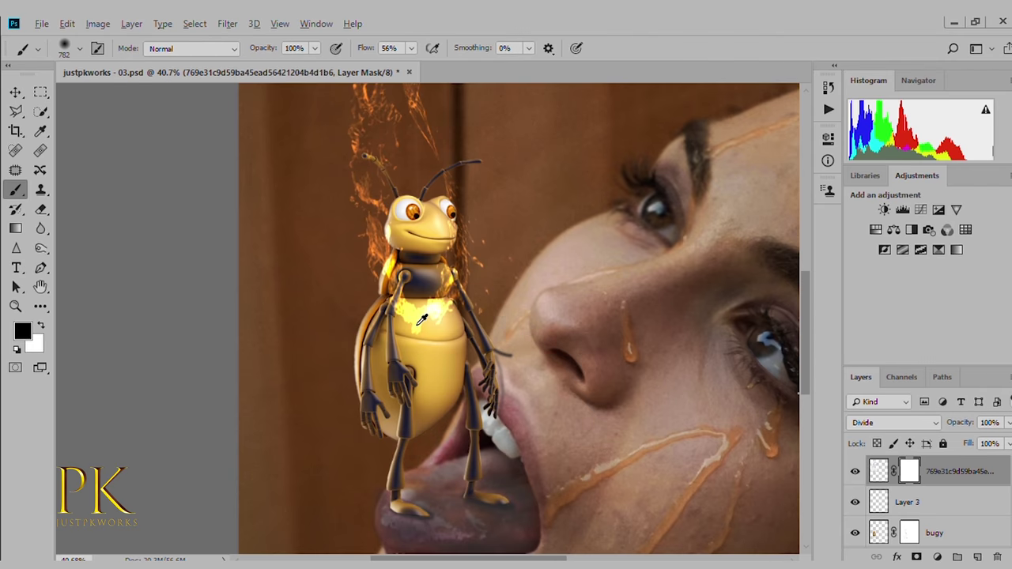
{"action": "scroll", "coordinate": [365, 319], "scroll_direction": "up", "scroll_amount": 2}
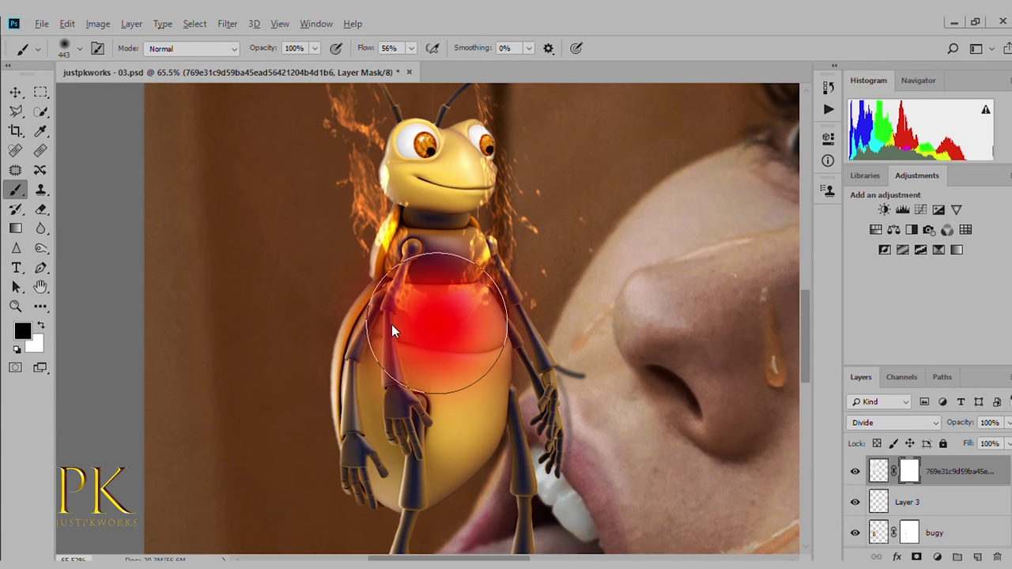
{"action": "mouse_move", "coordinate": [440, 360]}
{"action": "left_mouse_down"}
{"action": "mouse_move", "coordinate": [508, 305]}
{"action": "mouse_move", "coordinate": [433, 319]}
{"action": "mouse_move", "coordinate": [371, 262]}
{"action": "left_mouse_up"}
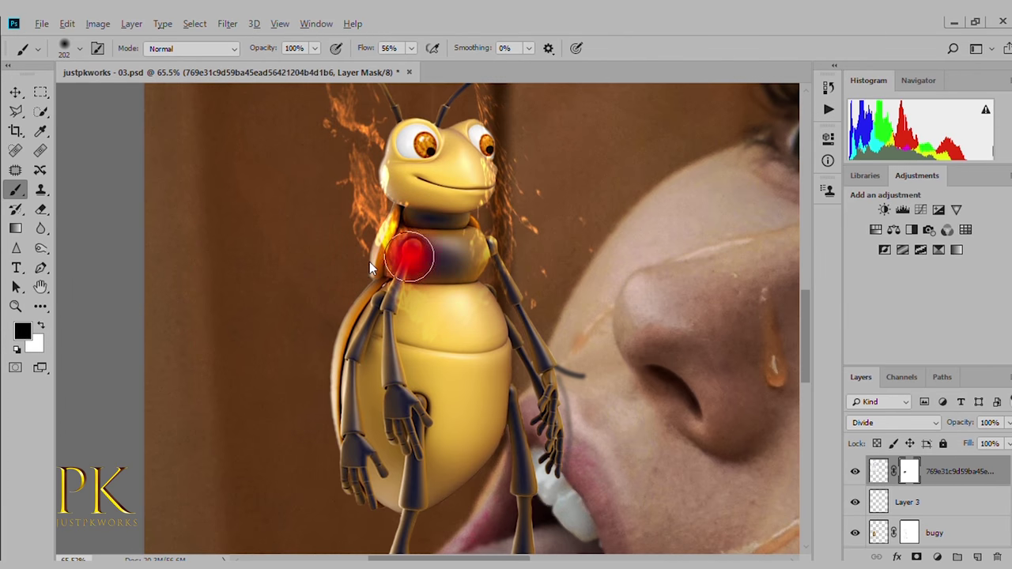
{"action": "mouse_move", "coordinate": [424, 242]}
{"action": "left_mouse_down"}
{"action": "mouse_move", "coordinate": [395, 234]}
{"action": "mouse_move", "coordinate": [392, 261]}
{"action": "mouse_move", "coordinate": [403, 277]}
{"action": "mouse_move", "coordinate": [449, 251]}
{"action": "left_mouse_up"}
{"action": "scroll", "coordinate": [437, 353], "scroll_direction": "down", "scroll_amount": 1}
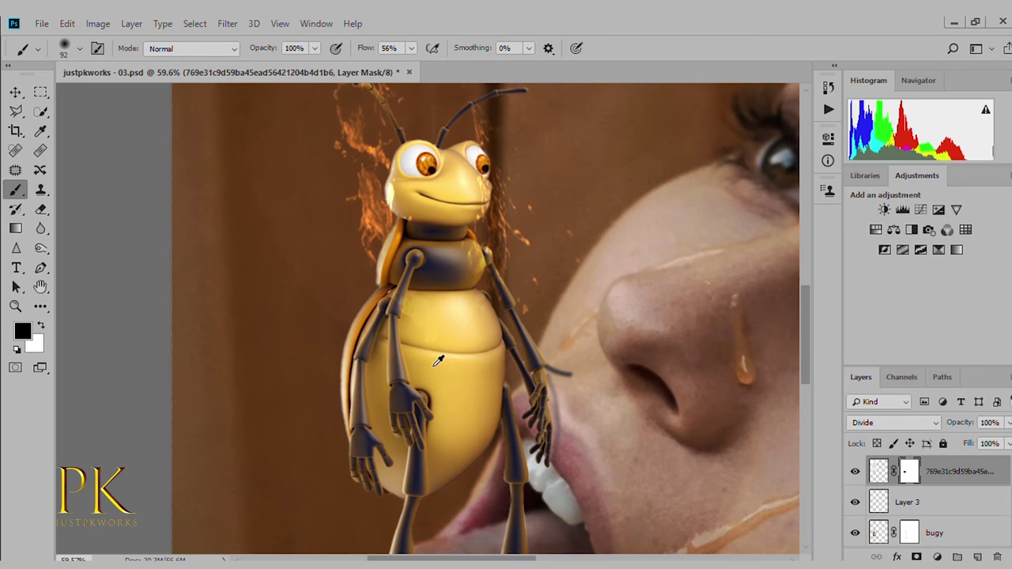
{"action": "scroll", "coordinate": [437, 354], "scroll_direction": "down", "scroll_amount": 1}
{"action": "scroll", "coordinate": [438, 353], "scroll_direction": "down", "scroll_amount": 1}
{"action": "scroll", "coordinate": [446, 357], "scroll_direction": "up", "scroll_amount": 2}
Paint the glow back onto the bee's chest and collar, refining the right chest.
{"action": "key", "text": "x"}
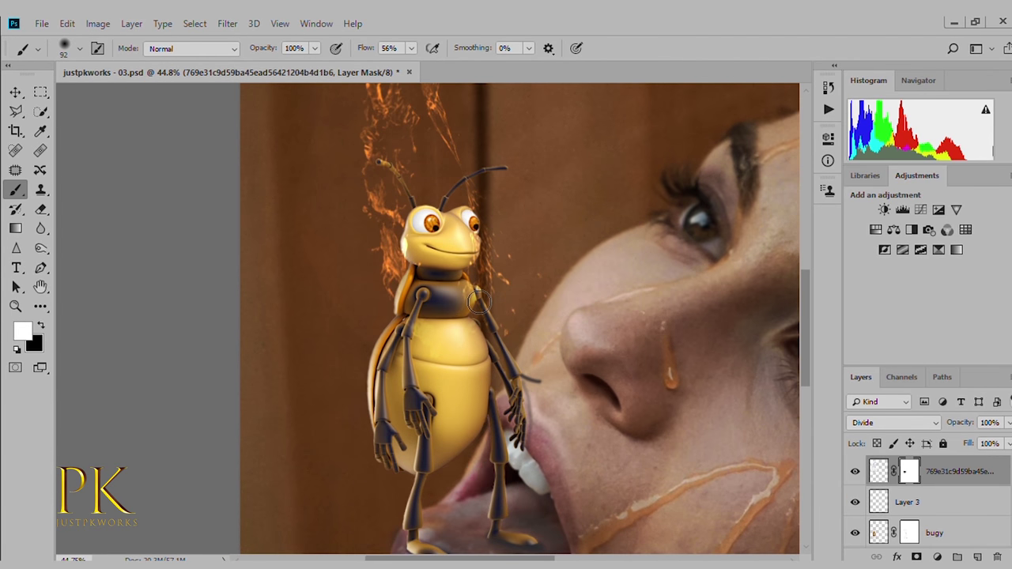
{"action": "left_click", "coordinate": [475, 333]}
{"action": "mouse_move", "coordinate": [441, 314]}
{"action": "left_mouse_down"}
{"action": "mouse_move", "coordinate": [494, 332]}
{"action": "mouse_move", "coordinate": [484, 334]}
{"action": "left_mouse_up"}
{"action": "key", "text": "x"}
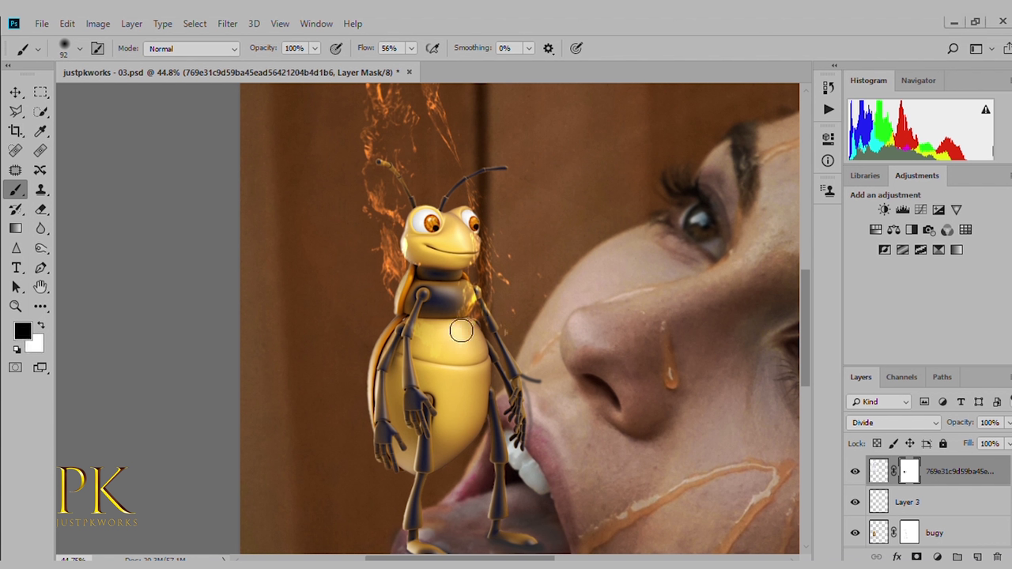
{"action": "key", "text": "x"}
{"action": "mouse_move", "coordinate": [429, 291]}
{"action": "left_mouse_down"}
{"action": "mouse_move", "coordinate": [419, 348]}
{"action": "mouse_move", "coordinate": [443, 322]}
{"action": "mouse_move", "coordinate": [439, 364]}
{"action": "left_mouse_up"}
{"action": "key", "text": "x"}
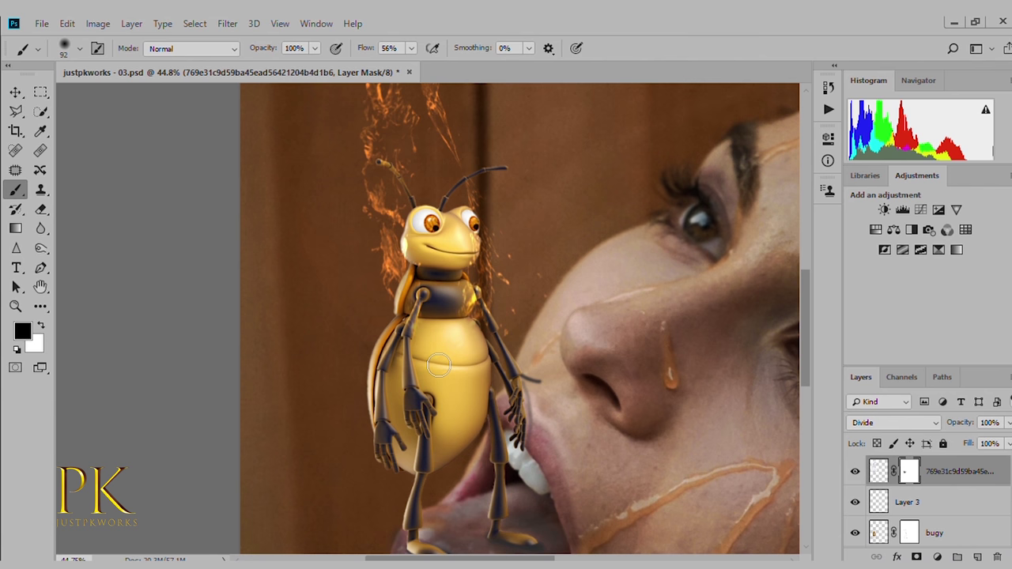
{"action": "left_click_drag", "start_coordinate": [482, 278], "coordinate": [480, 340]}
Scroll the Layers panel and select the woman's photo layer, Layer 1.
{"action": "scroll", "coordinate": [474, 324], "scroll_direction": "down", "scroll_amount": 2}
{"action": "scroll", "coordinate": [472, 323], "scroll_direction": "down", "scroll_amount": 1}
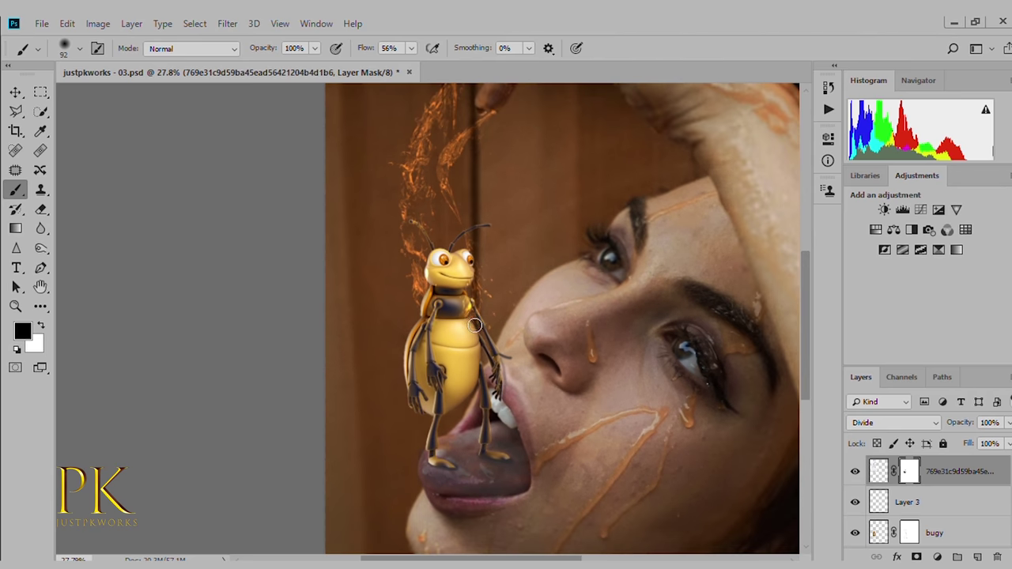
{"action": "scroll", "coordinate": [477, 328], "scroll_direction": "down", "scroll_amount": 1}
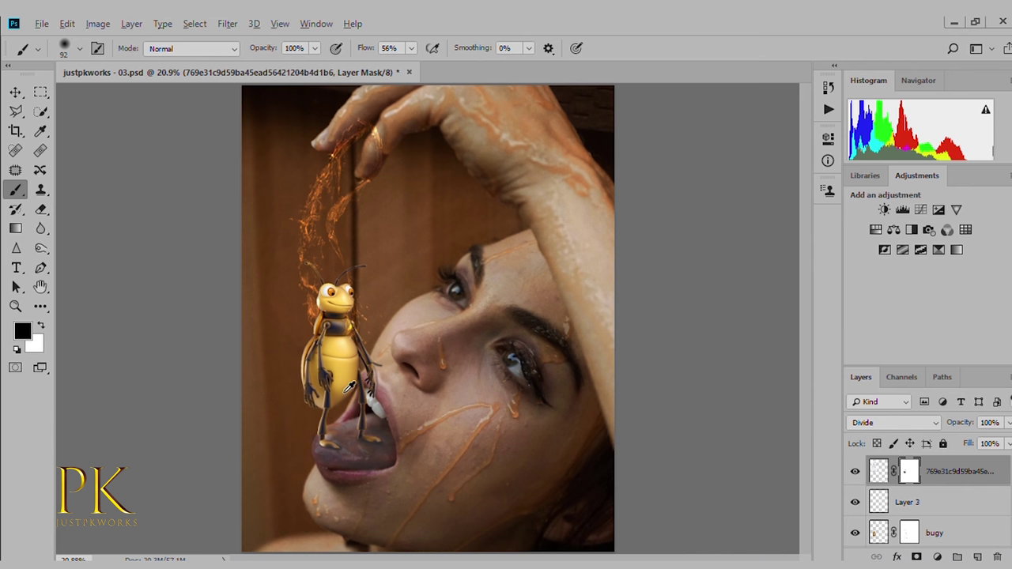
{"action": "scroll", "coordinate": [360, 393], "scroll_direction": "up", "scroll_amount": 1}
{"action": "scroll", "coordinate": [474, 388], "scroll_direction": "down", "scroll_amount": 1}
{"action": "scroll", "coordinate": [506, 372], "scroll_direction": "up", "scroll_amount": 1}
{"action": "scroll", "coordinate": [510, 370], "scroll_direction": "up", "scroll_amount": 1}
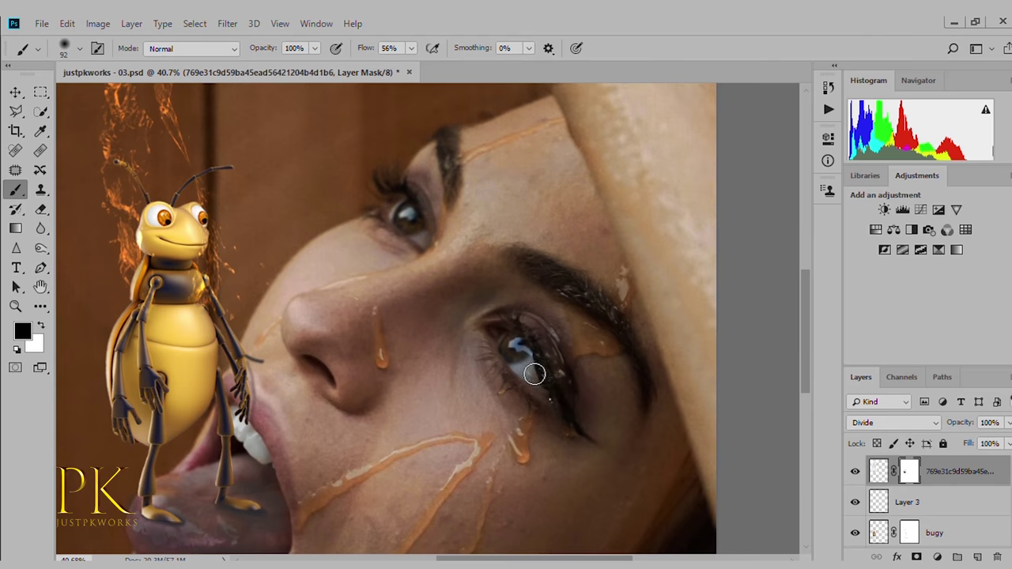
{"action": "scroll", "coordinate": [475, 363], "scroll_direction": "down", "scroll_amount": 3}
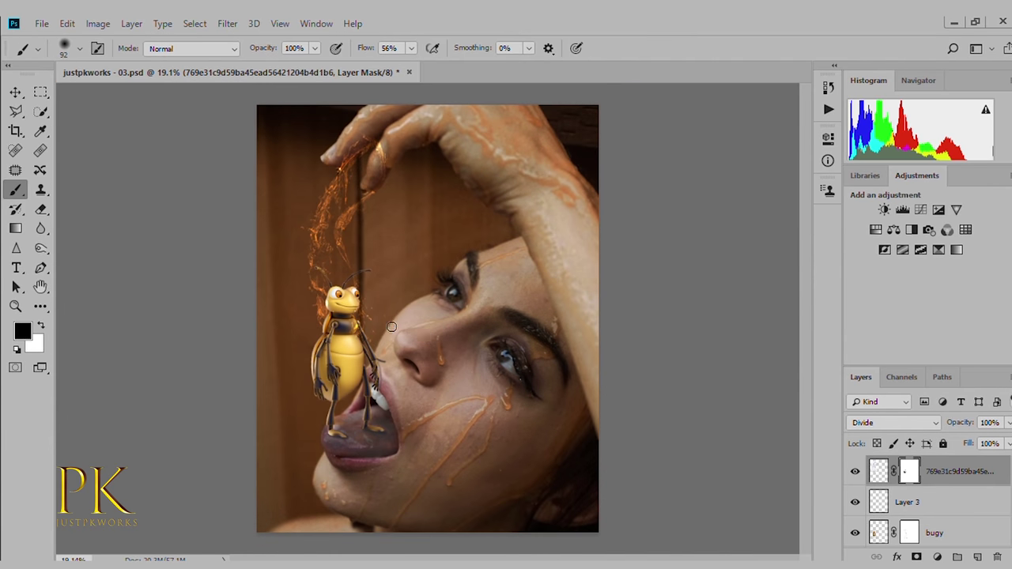
{"action": "scroll", "coordinate": [394, 332], "scroll_direction": "up", "scroll_amount": 1}
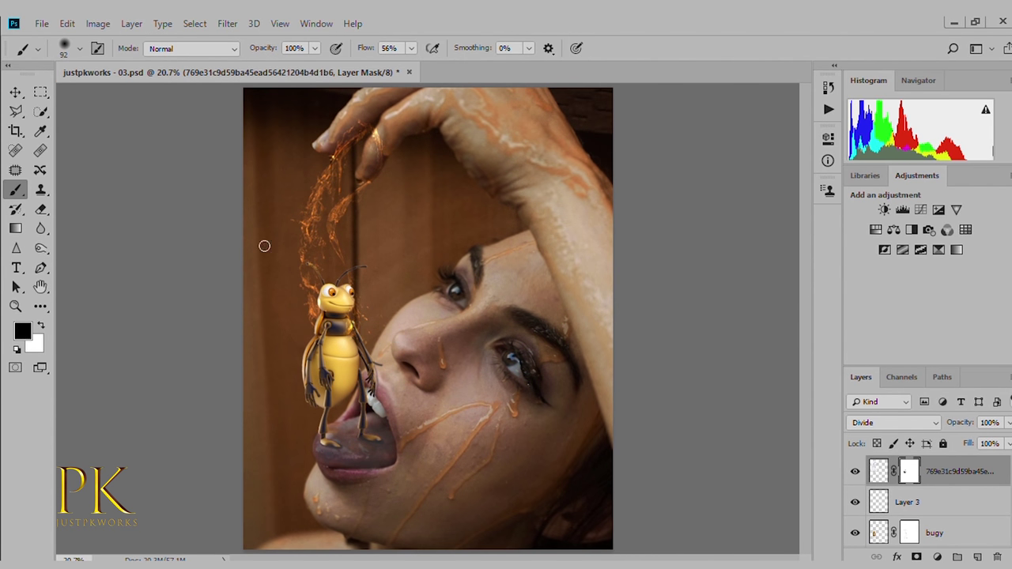
{"action": "scroll", "coordinate": [909, 506], "scroll_direction": "down", "scroll_amount": 5}
{"action": "left_click", "coordinate": [904, 504]}
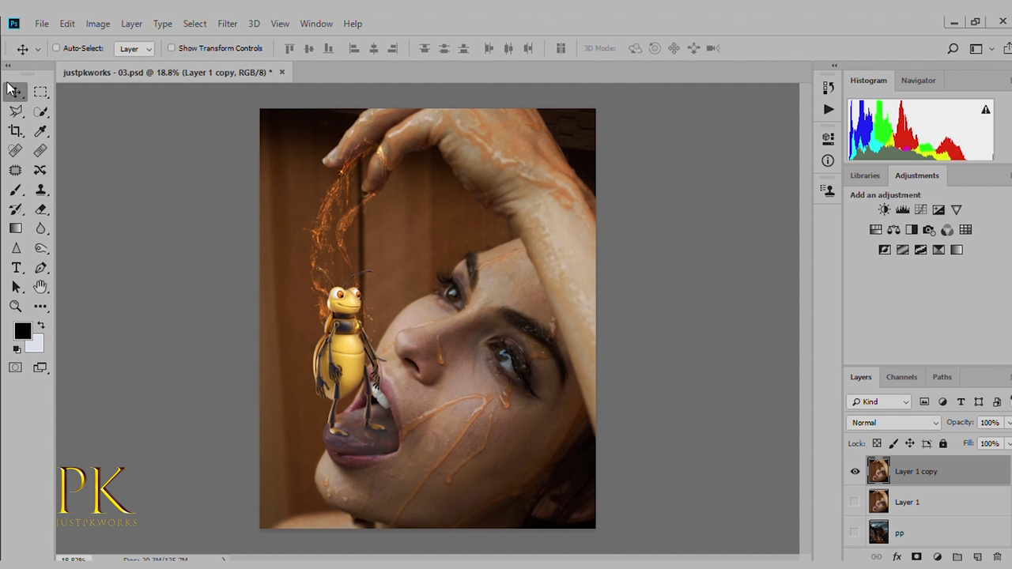
Sample a grey tone with Color Replacement and recolour the wall's left edge grey.
{"action": "left_click", "coordinate": [7, 64]}
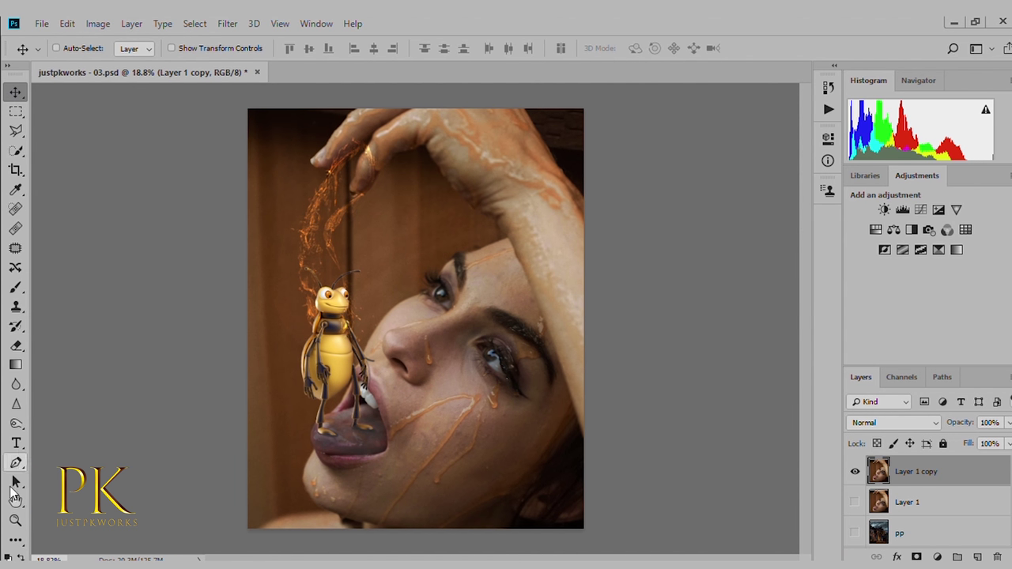
{"action": "left_click", "coordinate": [15, 539]}
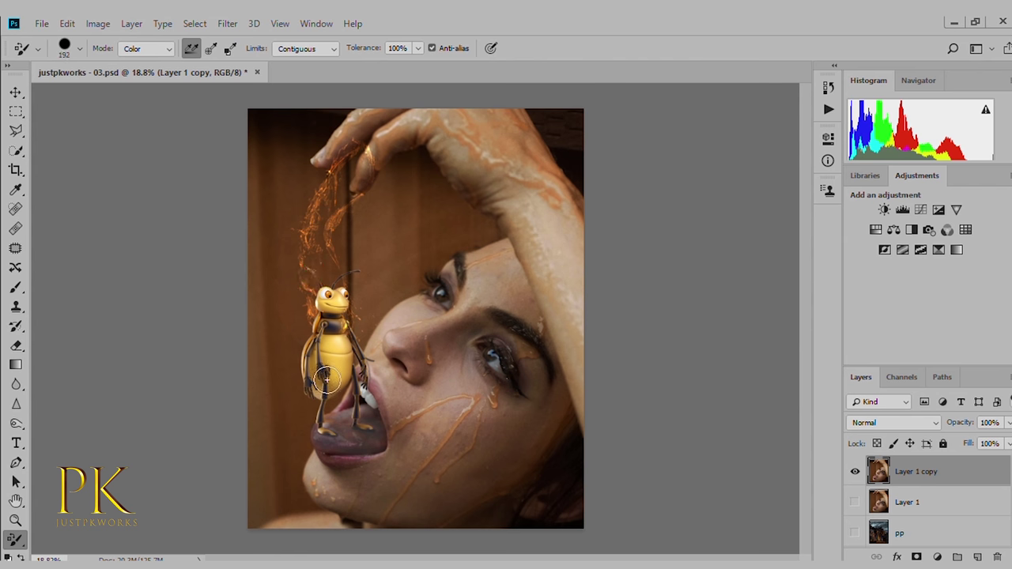
{"action": "left_click", "coordinate": [461, 273], "text": "alt"}
{"action": "left_click_drag", "start_coordinate": [264, 368], "coordinate": [261, 444]}
{"action": "left_click_drag", "start_coordinate": [260, 429], "coordinate": [261, 257]}
{"action": "mouse_move", "coordinate": [255, 324]}
{"action": "left_mouse_down"}
{"action": "mouse_move", "coordinate": [332, 125]}
{"action": "mouse_move", "coordinate": [287, 222]}
{"action": "mouse_move", "coordinate": [291, 243]}
{"action": "mouse_move", "coordinate": [300, 208]}
{"action": "mouse_move", "coordinate": [280, 312]}
{"action": "mouse_move", "coordinate": [301, 350]}
{"action": "mouse_move", "coordinate": [298, 297]}
{"action": "left_mouse_up"}
{"action": "left_click_drag", "start_coordinate": [293, 493], "coordinate": [312, 416]}
Grey the wall beside the bee's antenna and hide the orange honey strands layer.
{"action": "left_click_drag", "start_coordinate": [376, 305], "coordinate": [361, 273]}
{"action": "scroll", "coordinate": [885, 502], "scroll_direction": "up", "scroll_amount": 3}
{"action": "scroll", "coordinate": [882, 502], "scroll_direction": "down", "scroll_amount": 1}
{"action": "left_click", "coordinate": [854, 502]}
{"action": "scroll", "coordinate": [856, 492], "scroll_direction": "up", "scroll_amount": 1}
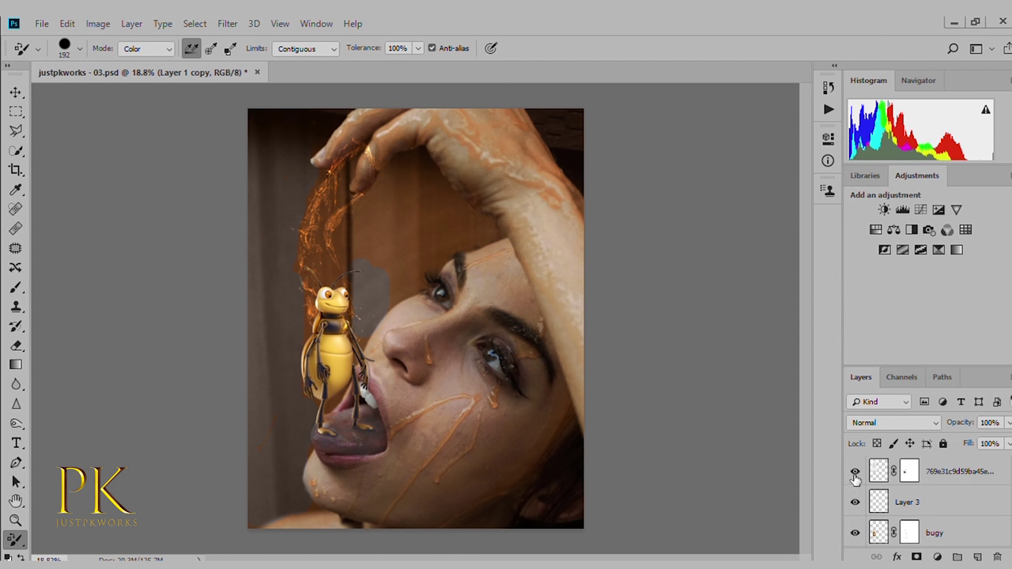
{"action": "left_click", "coordinate": [855, 471]}
{"action": "left_click", "coordinate": [855, 471]}
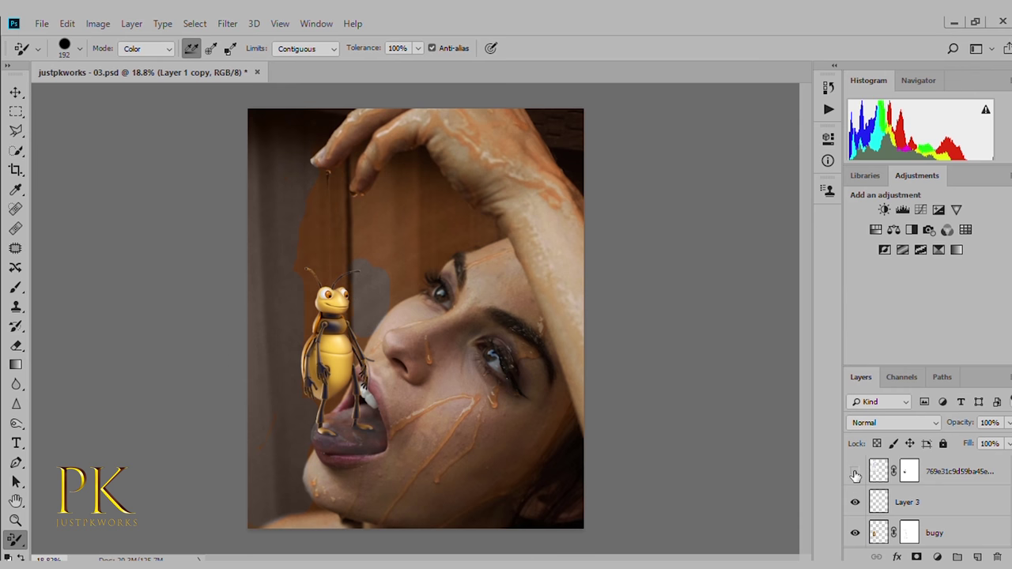
Recolour the wall below the fingertip and between hand and face grey, brush 83 px.
{"action": "mouse_move", "coordinate": [330, 193]}
{"action": "left_mouse_down"}
{"action": "mouse_move", "coordinate": [350, 281]}
{"action": "mouse_move", "coordinate": [413, 174]}
{"action": "mouse_move", "coordinate": [488, 232]}
{"action": "mouse_move", "coordinate": [427, 278]}
{"action": "left_mouse_up"}
{"action": "mouse_move", "coordinate": [380, 283]}
{"action": "left_mouse_down"}
{"action": "mouse_move", "coordinate": [391, 235]}
{"action": "mouse_move", "coordinate": [445, 228]}
{"action": "mouse_move", "coordinate": [400, 279]}
{"action": "left_mouse_up"}
{"action": "scroll", "coordinate": [359, 241], "scroll_direction": "up", "scroll_amount": 1}
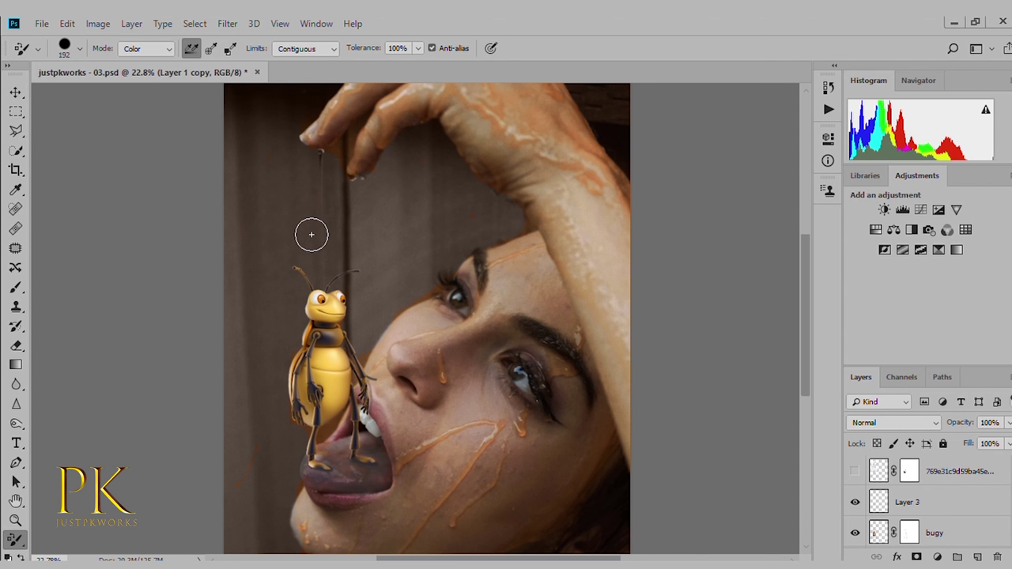
{"action": "left_click_drag", "start_coordinate": [303, 220], "coordinate": [281, 190]}
{"action": "scroll", "coordinate": [321, 226], "scroll_direction": "up", "scroll_amount": 2}
{"action": "scroll", "coordinate": [380, 240], "scroll_direction": "up", "scroll_amount": 1}
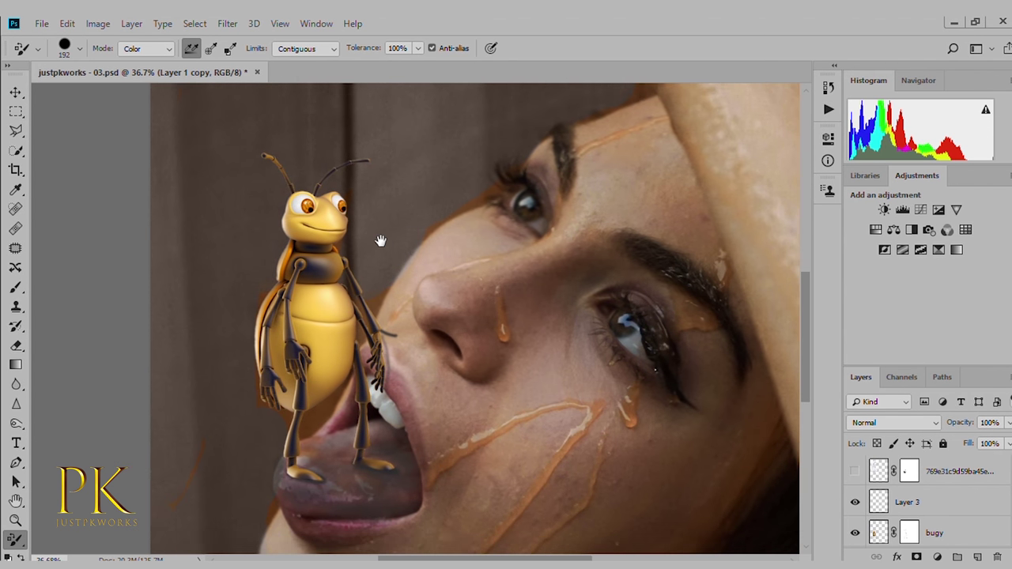
{"action": "left_click_drag", "start_coordinate": [403, 222], "coordinate": [382, 244]}
Enlarge the brush to 156 px and pan to the upper wall and bee's left side.
{"action": "left_click_drag", "start_coordinate": [518, 166], "coordinate": [388, 290]}
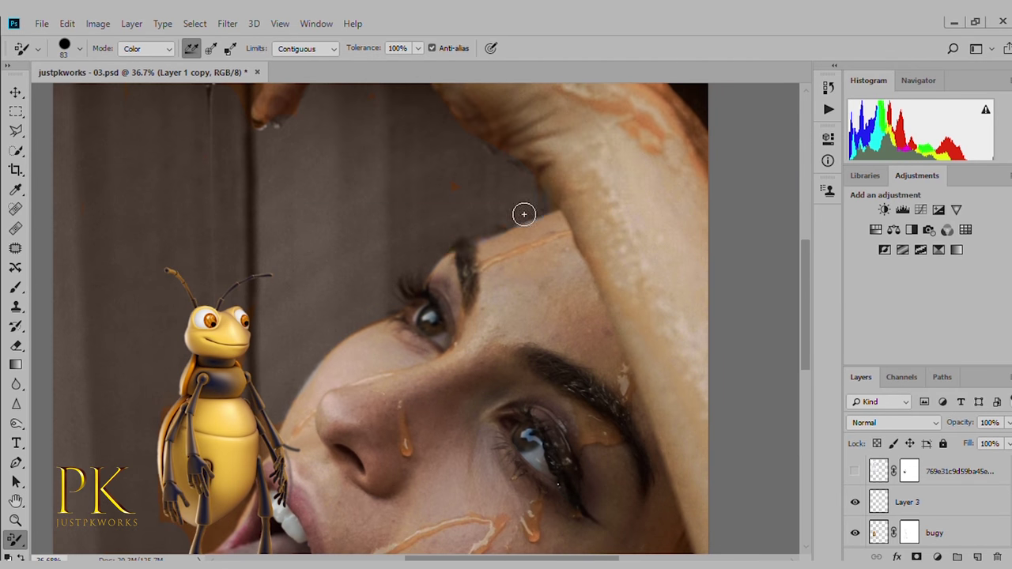
{"action": "scroll", "coordinate": [474, 205], "scroll_direction": "down", "scroll_amount": 3}
{"action": "scroll", "coordinate": [474, 205], "scroll_direction": "left", "scroll_amount": 3}
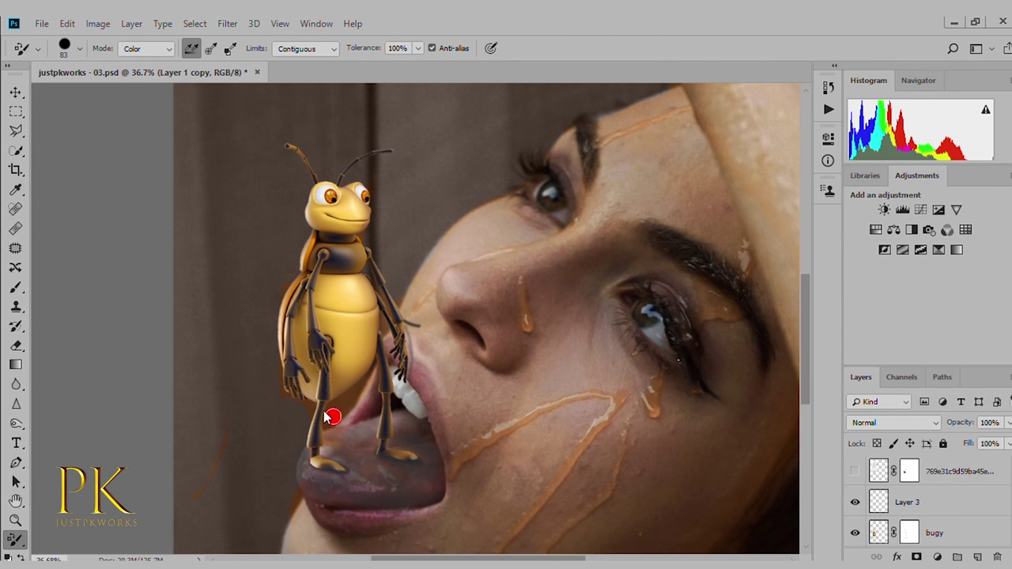
{"action": "scroll", "coordinate": [332, 419], "scroll_direction": "up", "scroll_amount": 2}
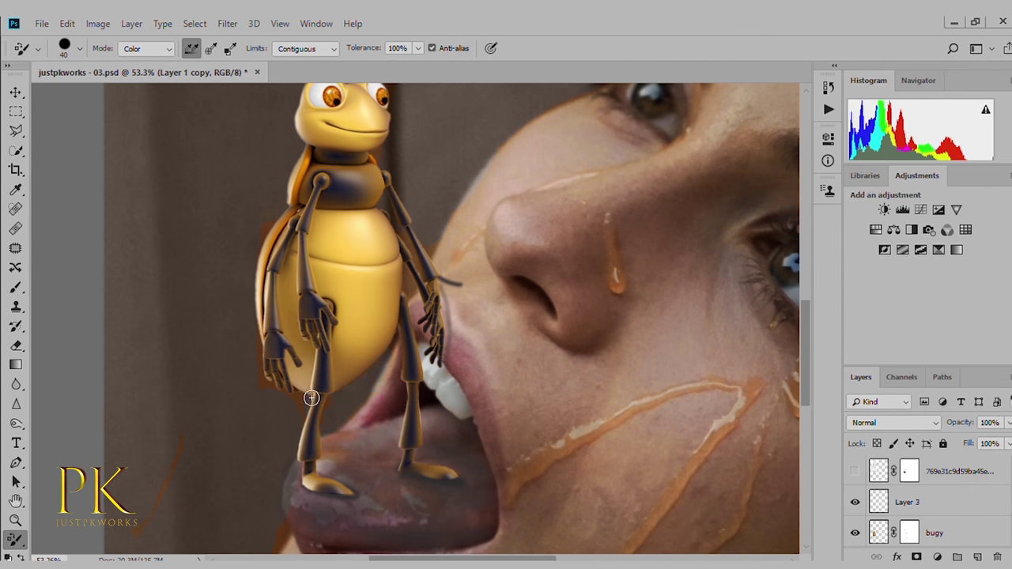
{"action": "key", "text": "bracketright"}
{"action": "key", "text": "bracketright"}
{"action": "key", "text": "bracketright"}
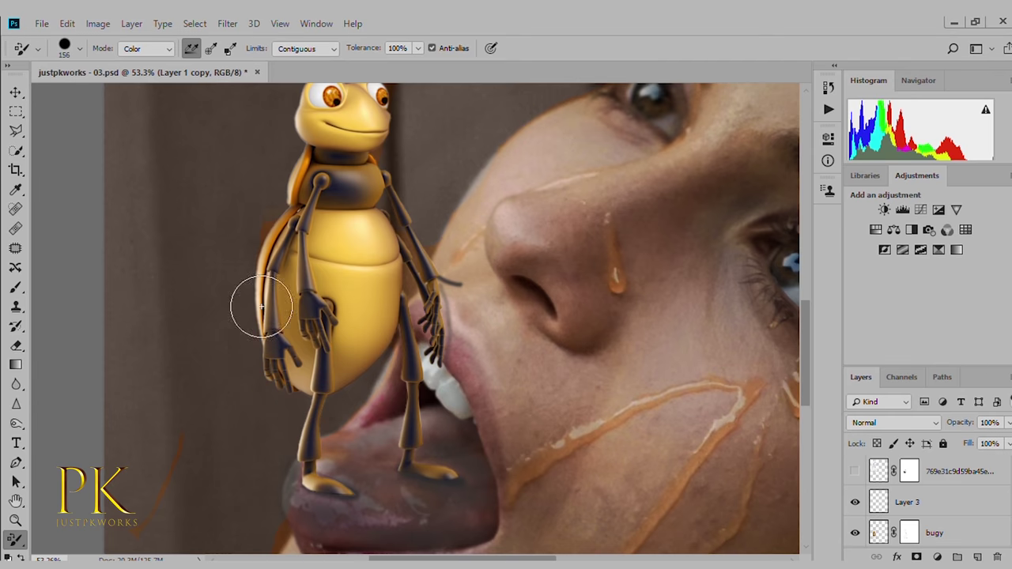
{"action": "left_click_drag", "start_coordinate": [247, 286], "coordinate": [200, 317]}
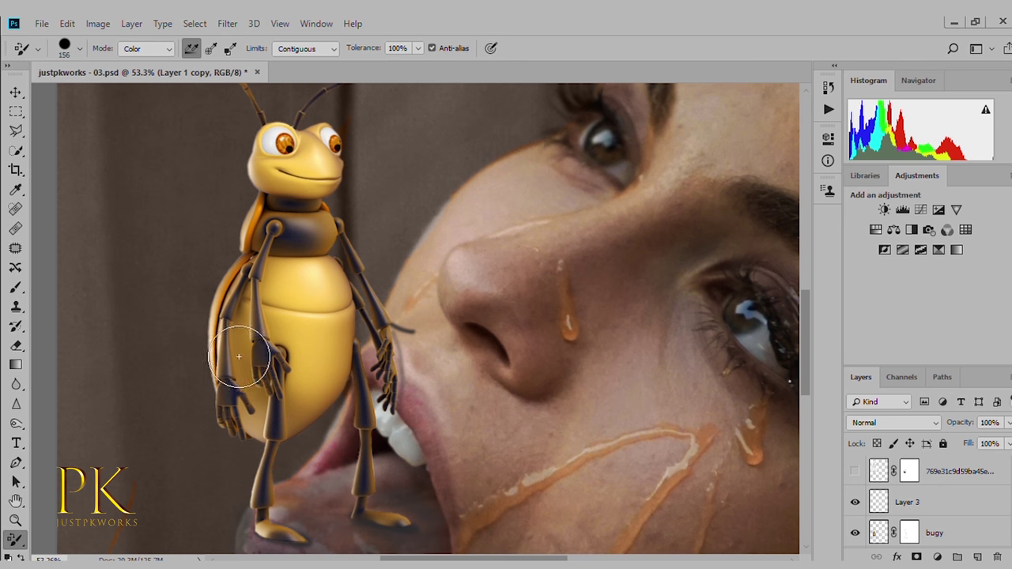
{"action": "scroll", "coordinate": [214, 336], "scroll_direction": "down", "scroll_amount": 3}
{"action": "scroll", "coordinate": [213, 336], "scroll_direction": "down", "scroll_amount": 1}
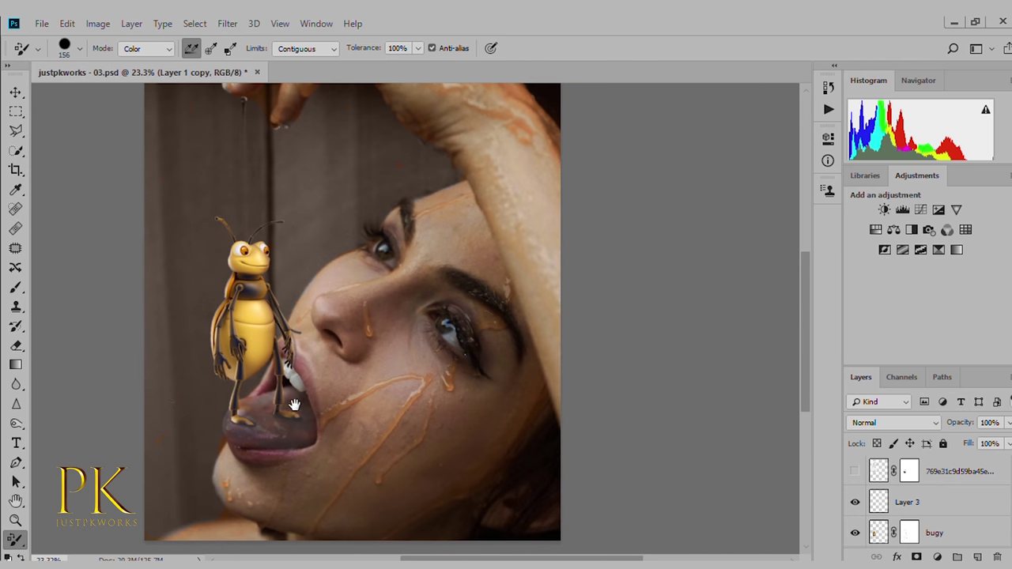
Turn the warm tint between the fingers grey-blue with a 56-pixel brush.
{"action": "scroll", "coordinate": [190, 430], "scroll_direction": "up", "scroll_amount": 2}
{"action": "scroll", "coordinate": [255, 379], "scroll_direction": "up", "scroll_amount": 1}
{"action": "scroll", "coordinate": [300, 384], "scroll_direction": "up", "scroll_amount": 1}
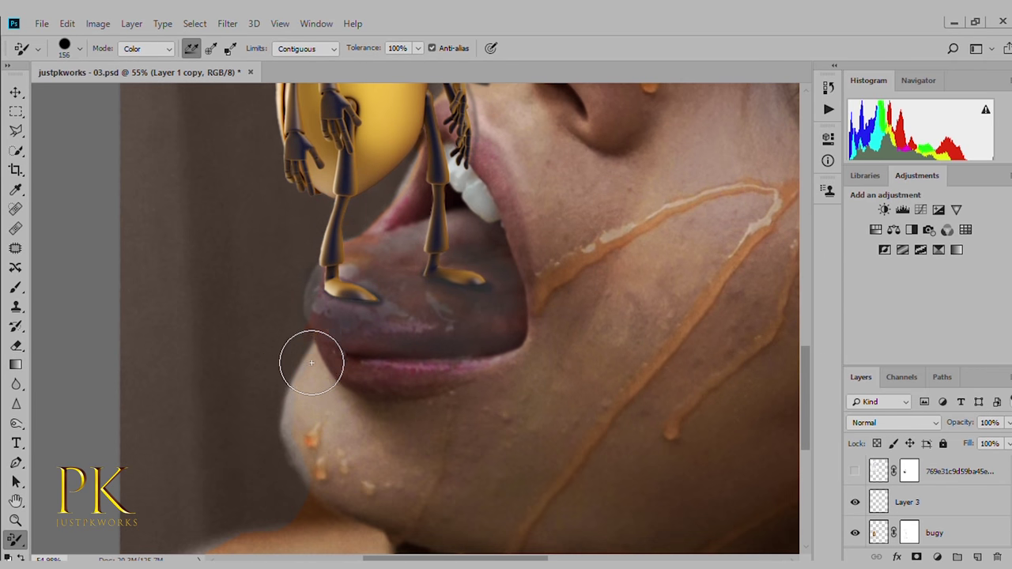
{"action": "scroll", "coordinate": [280, 293], "scroll_direction": "down", "scroll_amount": 2}
{"action": "scroll", "coordinate": [245, 305], "scroll_direction": "down", "scroll_amount": 2}
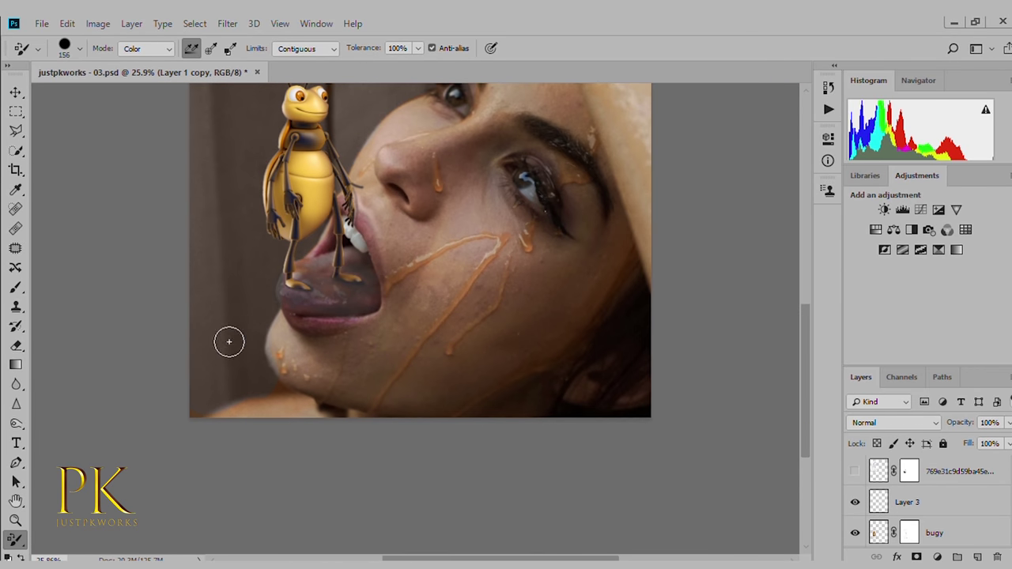
{"action": "key", "text": "ctrl+0"}
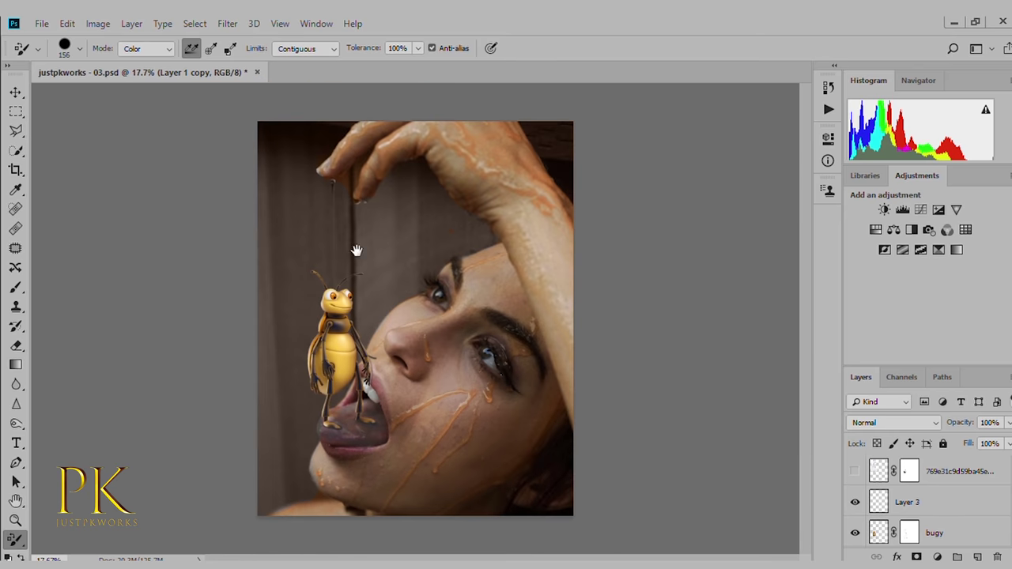
{"action": "scroll", "coordinate": [585, 157], "scroll_direction": "up", "scroll_amount": 2}
{"action": "scroll", "coordinate": [550, 140], "scroll_direction": "up", "scroll_amount": 1}
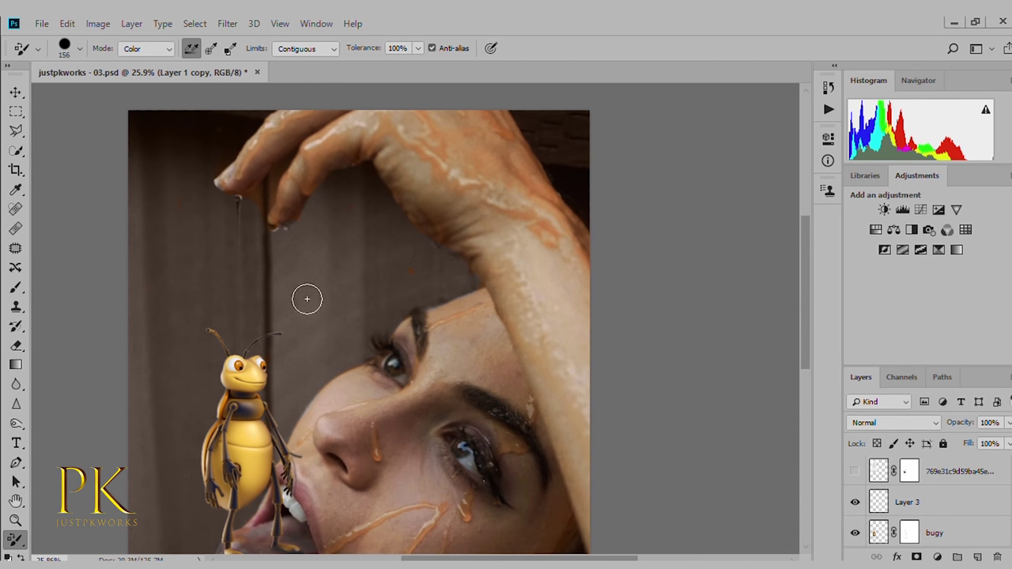
{"action": "scroll", "coordinate": [237, 226], "scroll_direction": "up", "scroll_amount": 1}
{"action": "scroll", "coordinate": [253, 245], "scroll_direction": "up", "scroll_amount": 2}
{"action": "key", "text": "bracketleft"}
{"action": "key", "text": "bracketleft"}
{"action": "key", "text": "bracketleft"}
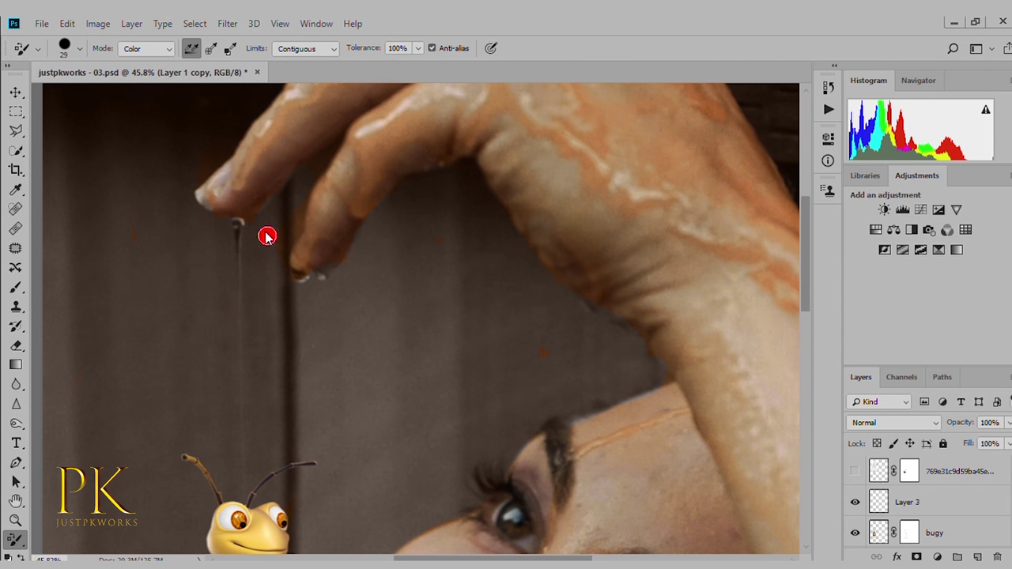
{"action": "key", "text": "bracketright"}
{"action": "key", "text": "bracketright"}
{"action": "key", "text": "bracketright"}
{"action": "left_click_drag", "start_coordinate": [261, 249], "coordinate": [277, 251]}
Enlarge the brush to 488 pixels and show the honey strands layer again.
{"action": "scroll", "coordinate": [158, 290], "scroll_direction": "down", "scroll_amount": 2}
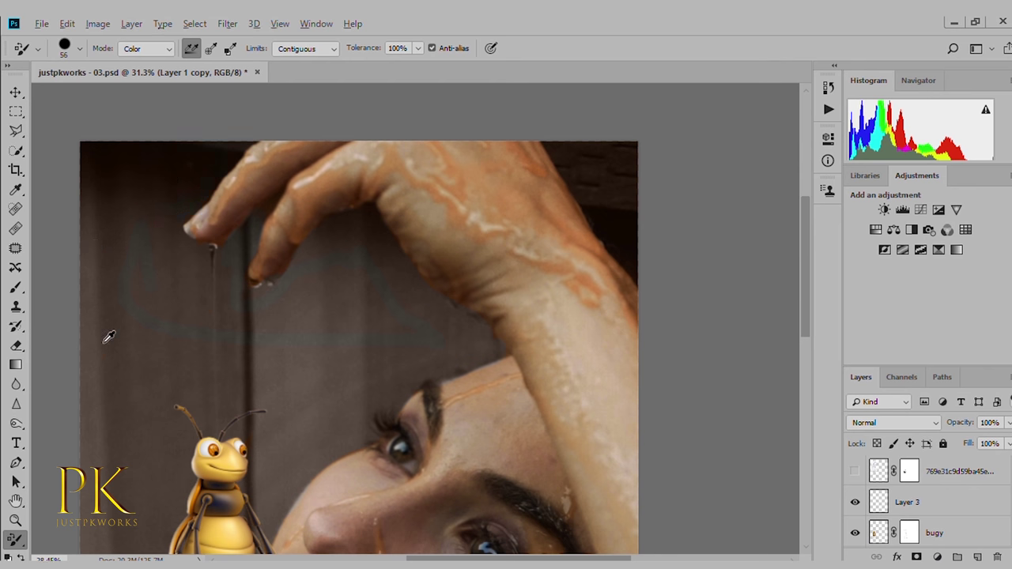
{"action": "scroll", "coordinate": [109, 325], "scroll_direction": "down", "scroll_amount": 3}
{"action": "left_click_drag", "start_coordinate": [312, 275], "coordinate": [332, 273]}
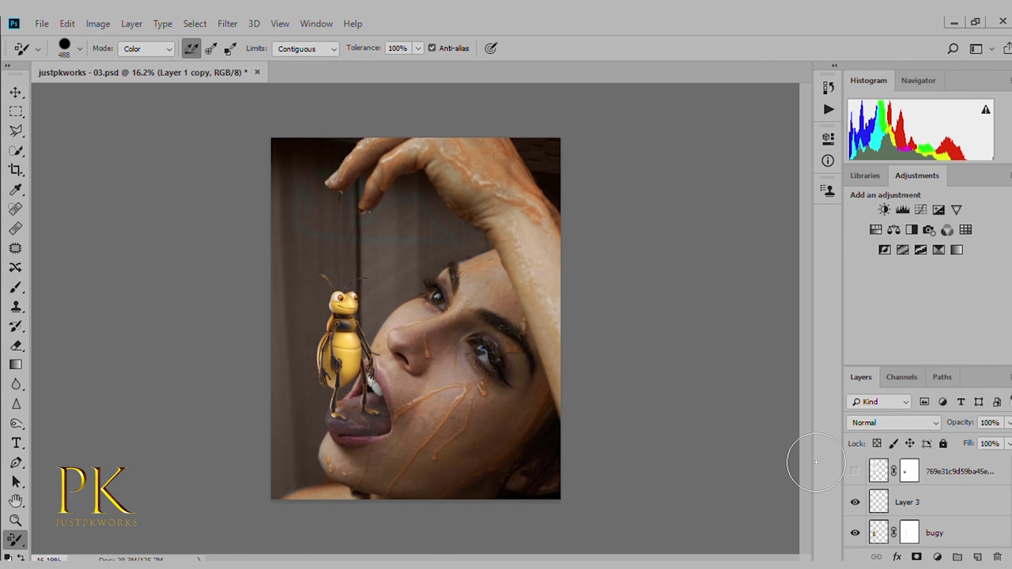
{"action": "scroll", "coordinate": [850, 506], "scroll_direction": "down", "scroll_amount": 1}
{"action": "scroll", "coordinate": [854, 504], "scroll_direction": "up", "scroll_amount": 1}
{"action": "left_click", "coordinate": [855, 471]}
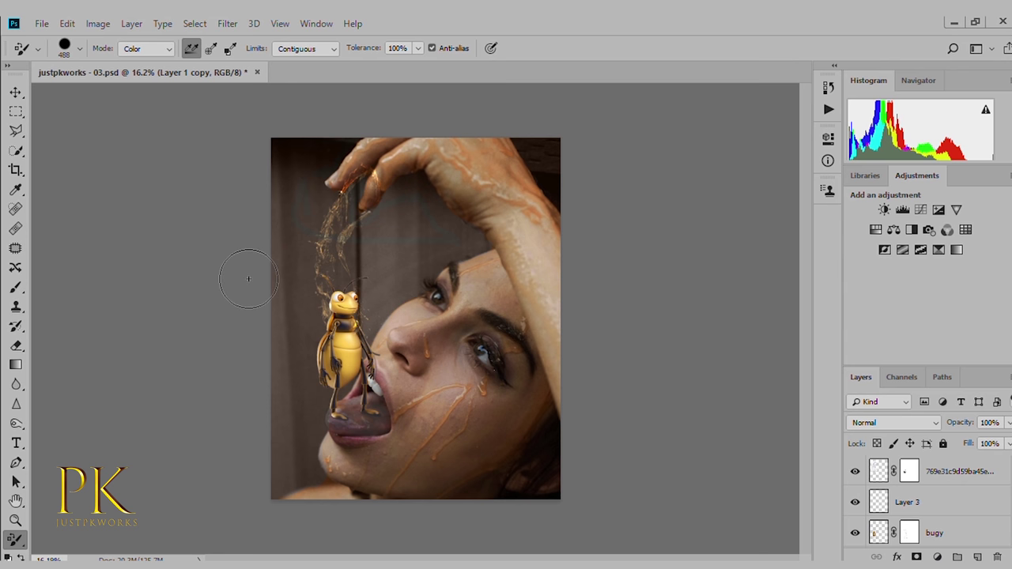
Reduce the brush to 204 pixels and pan the view to inspect the hand.
{"action": "scroll", "coordinate": [332, 228], "scroll_direction": "up", "scroll_amount": 1}
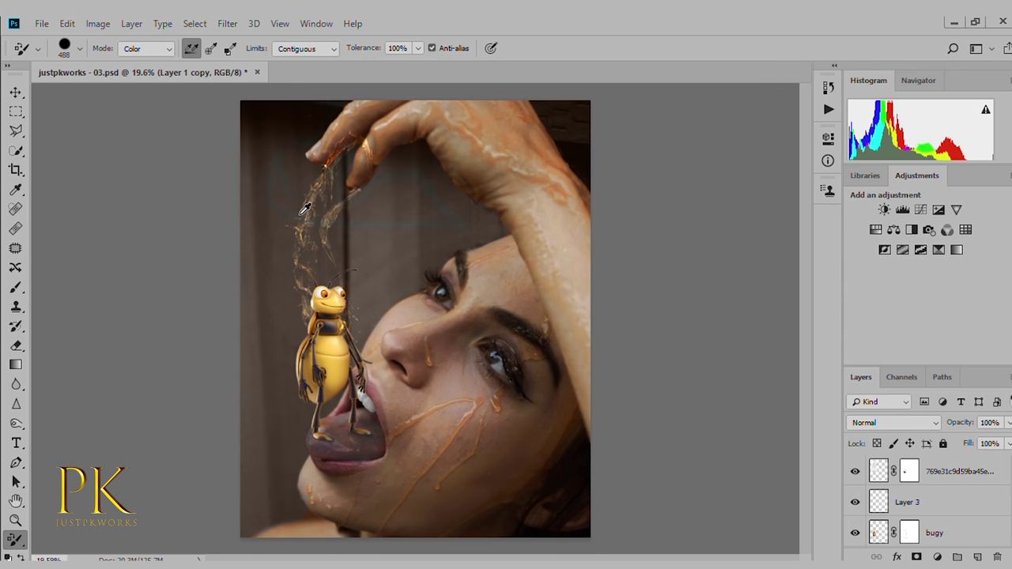
{"action": "scroll", "coordinate": [340, 245], "scroll_direction": "up", "scroll_amount": 1}
{"action": "scroll", "coordinate": [340, 245], "scroll_direction": "up", "scroll_amount": 1}
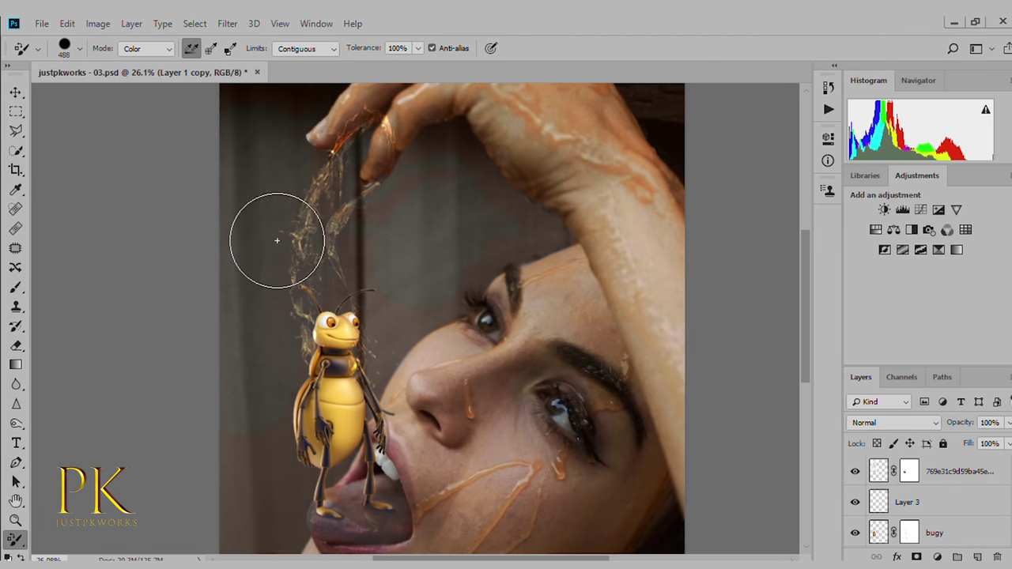
{"action": "scroll", "coordinate": [463, 282], "scroll_direction": "down", "scroll_amount": 2}
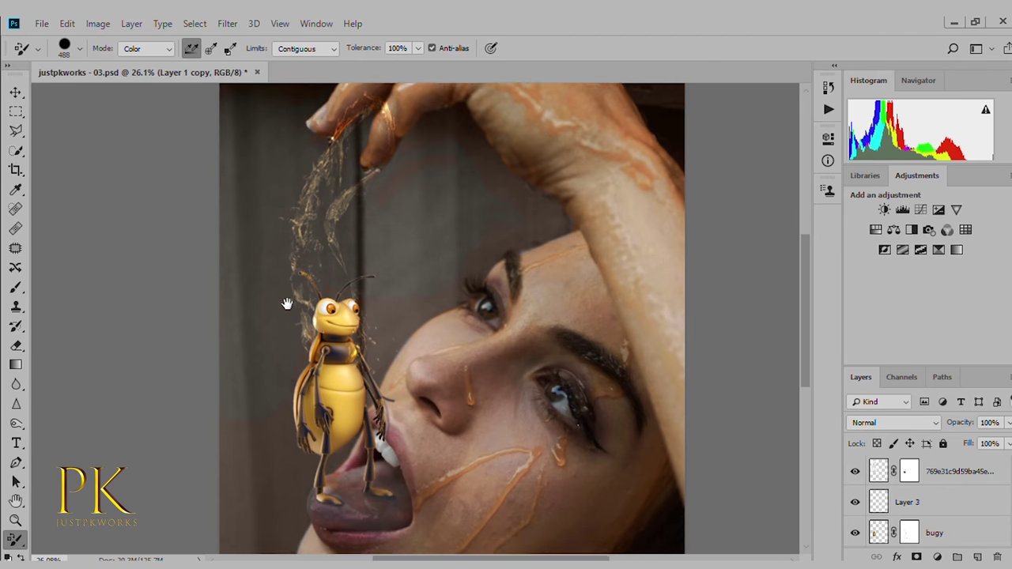
{"action": "scroll", "coordinate": [264, 501], "scroll_direction": "down", "scroll_amount": 3}
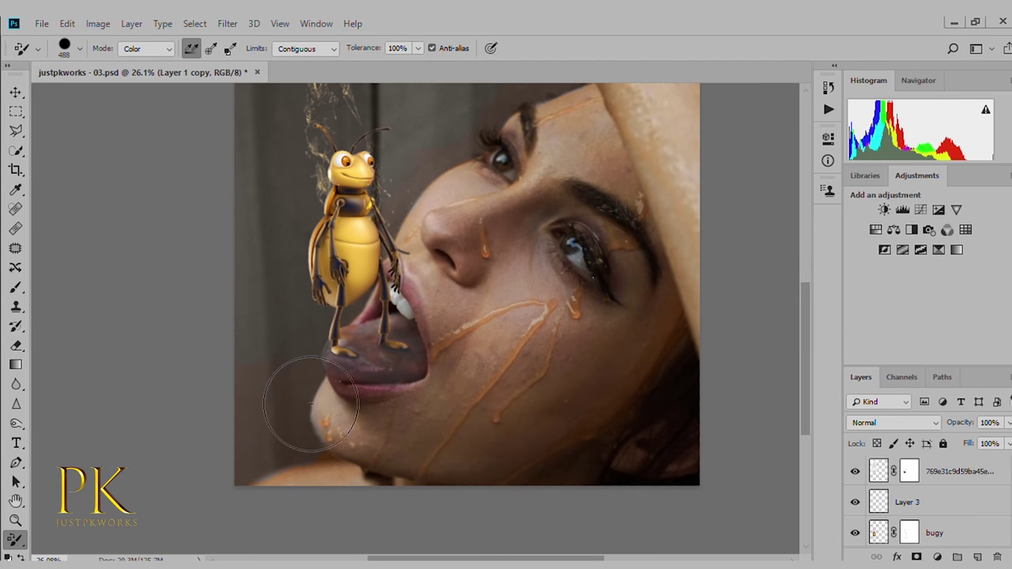
{"action": "right_click", "coordinate": [303, 366], "text": "alt"}
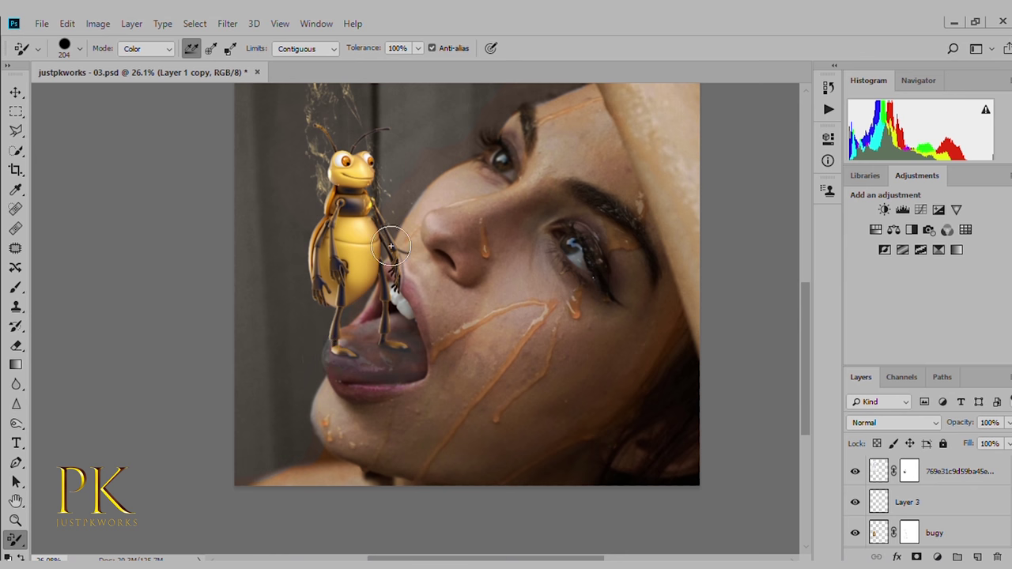
{"action": "left_click_drag", "start_coordinate": [368, 237], "coordinate": [313, 398]}
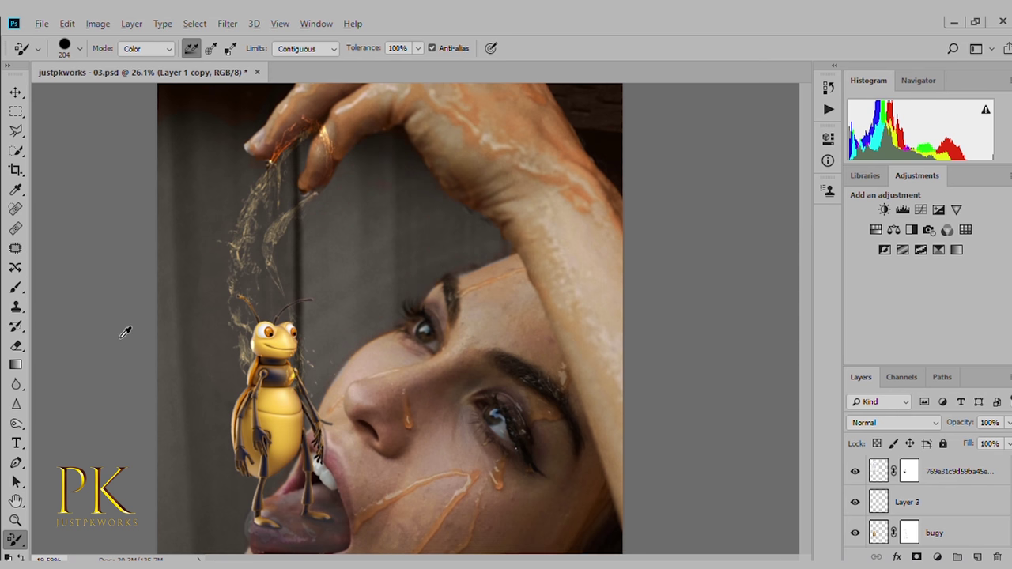
{"action": "scroll", "coordinate": [124, 332], "scroll_direction": "down", "scroll_amount": 2}
{"action": "scroll", "coordinate": [252, 342], "scroll_direction": "down", "scroll_amount": 1}
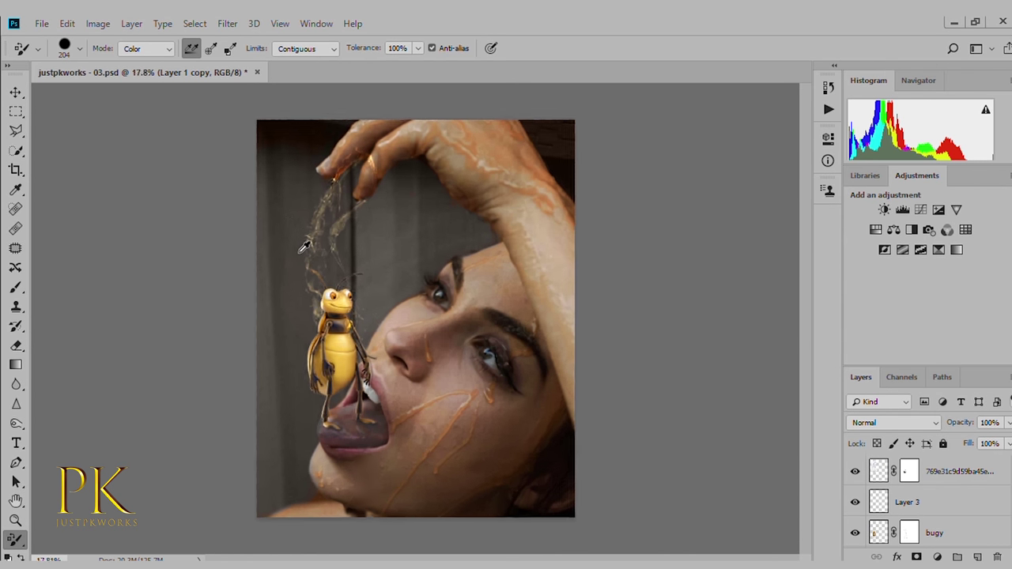
{"action": "scroll", "coordinate": [311, 253], "scroll_direction": "up", "scroll_amount": 2}
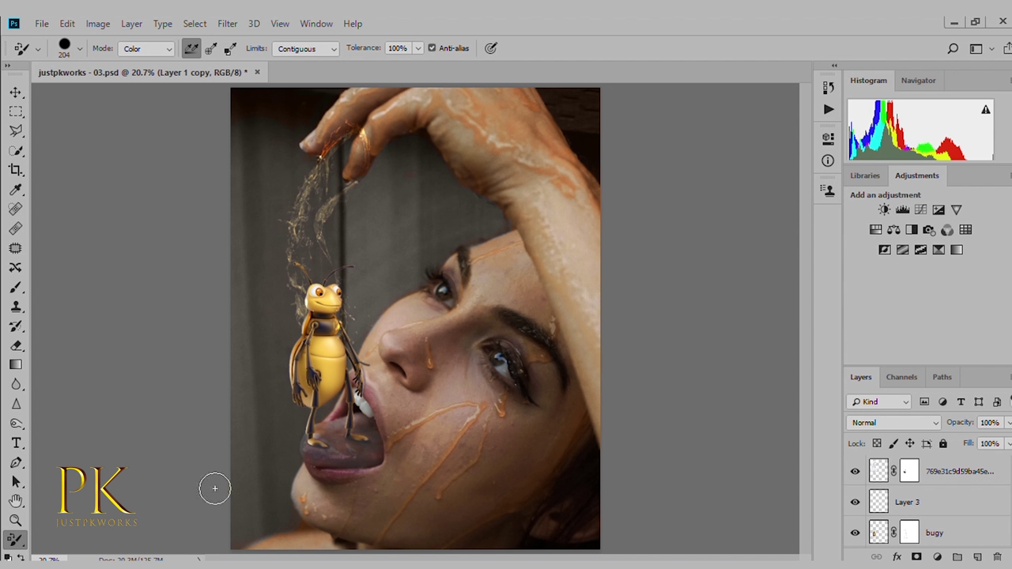
{"action": "scroll", "coordinate": [201, 434], "scroll_direction": "down", "scroll_amount": 1}
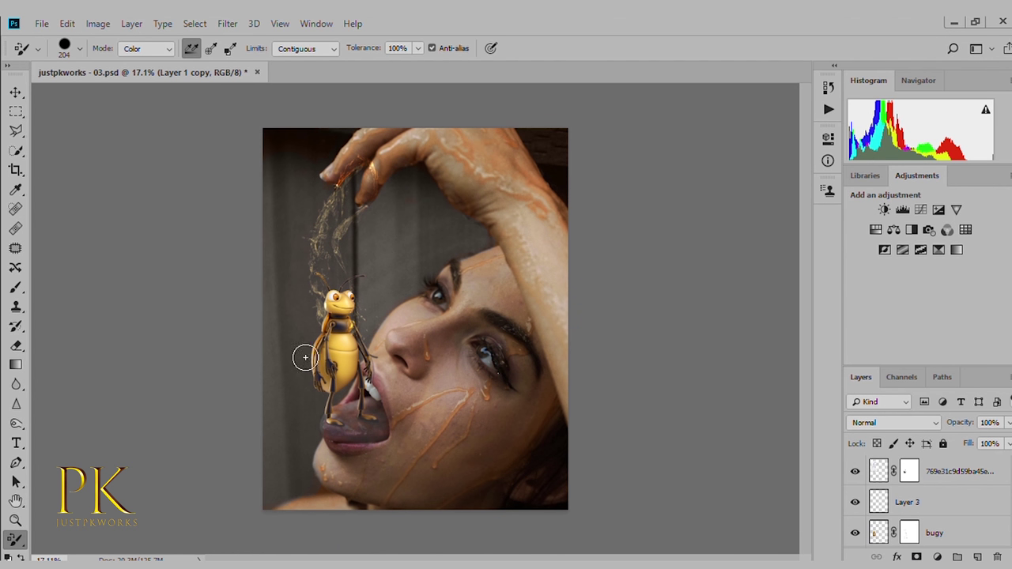
{"action": "scroll", "coordinate": [299, 354], "scroll_direction": "up", "scroll_amount": 1}
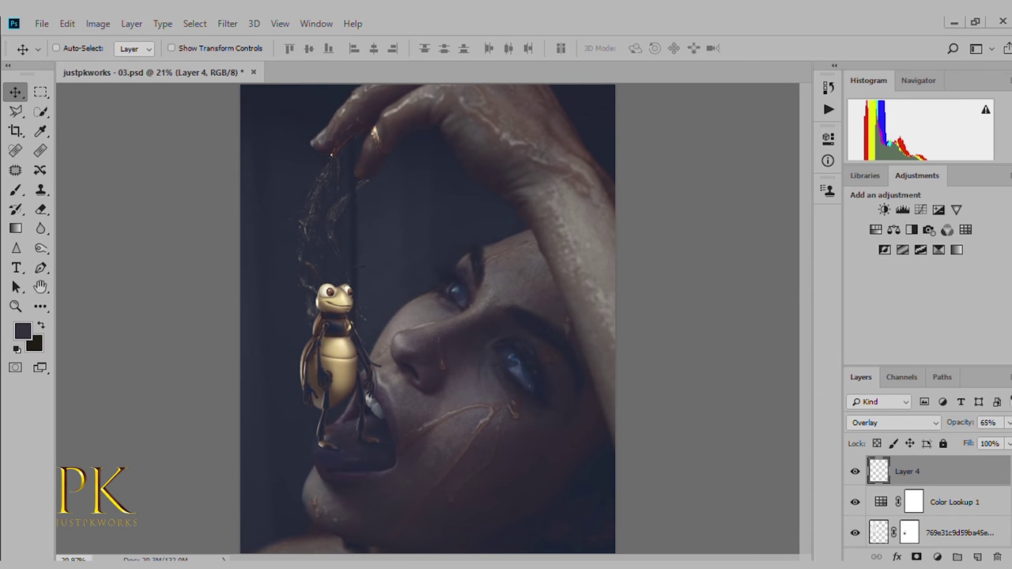
Enlarge the skk4 smoke image to about 222% and move it lower.
{"action": "scroll", "coordinate": [431, 382], "scroll_direction": "down", "scroll_amount": 2}
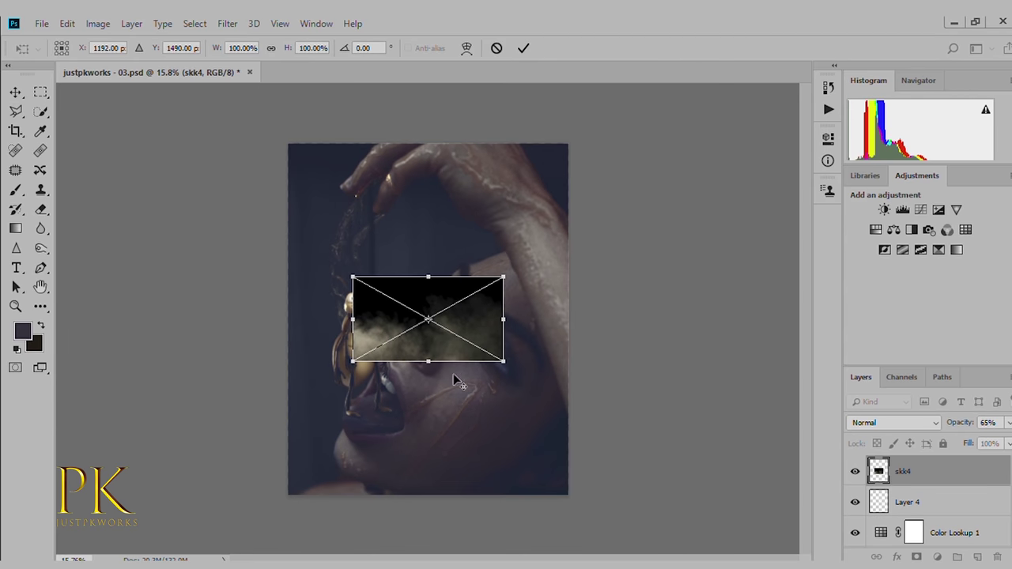
{"action": "left_click_drag", "start_coordinate": [505, 361], "coordinate": [598, 413]}
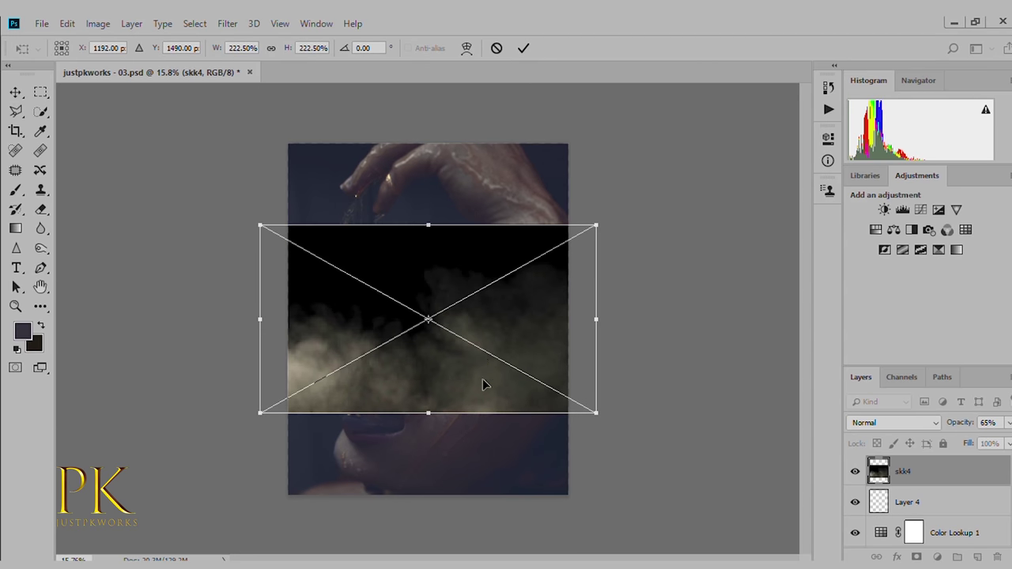
{"action": "left_click_drag", "start_coordinate": [481, 384], "coordinate": [490, 447]}
{"action": "key", "text": "Return"}
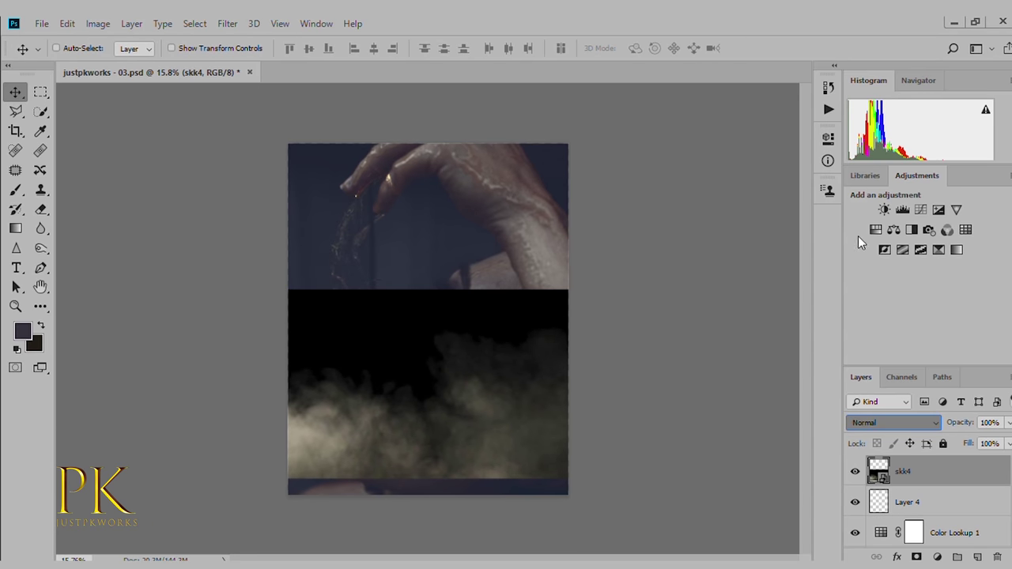
Blend the smoke in Screen mode and position it along the bottom edge.
{"action": "key", "text": "shift+alt+s"}
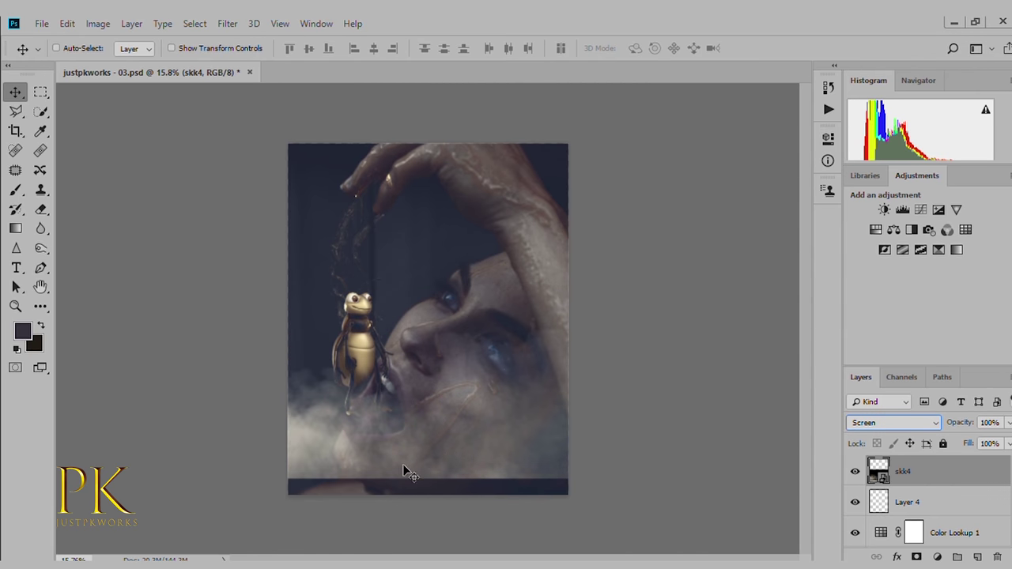
{"action": "left_click_drag", "start_coordinate": [403, 472], "coordinate": [435, 467]}
{"action": "key", "text": "ctrl+0"}
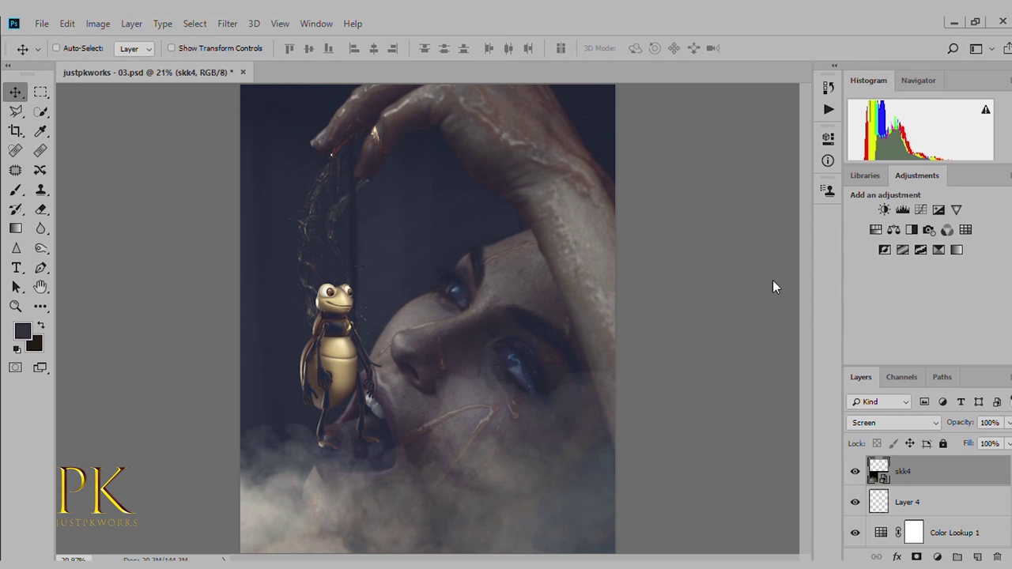
{"action": "scroll", "coordinate": [672, 426], "scroll_direction": "down", "scroll_amount": 1}
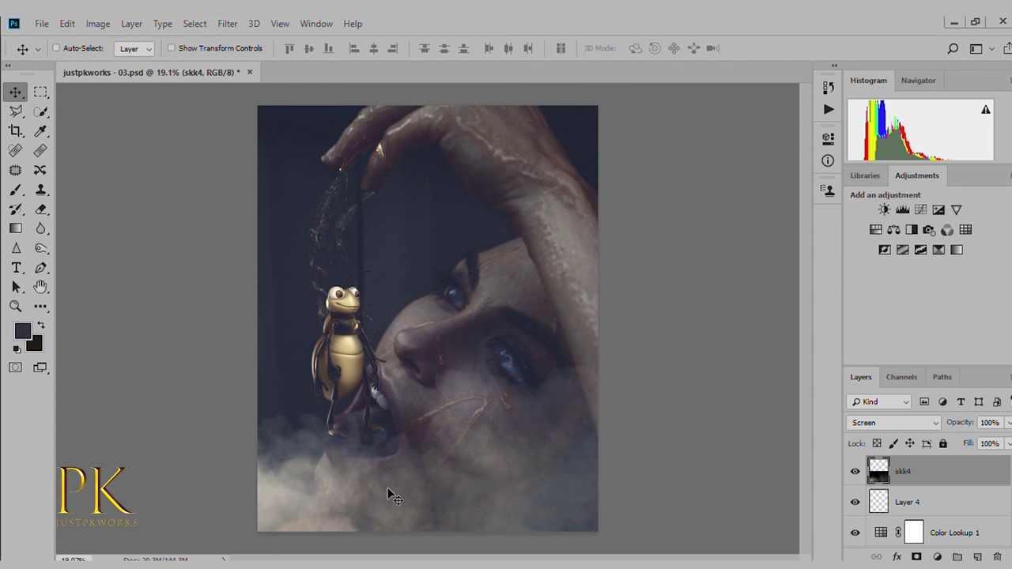
{"action": "left_click_drag", "start_coordinate": [440, 485], "coordinate": [437, 496]}
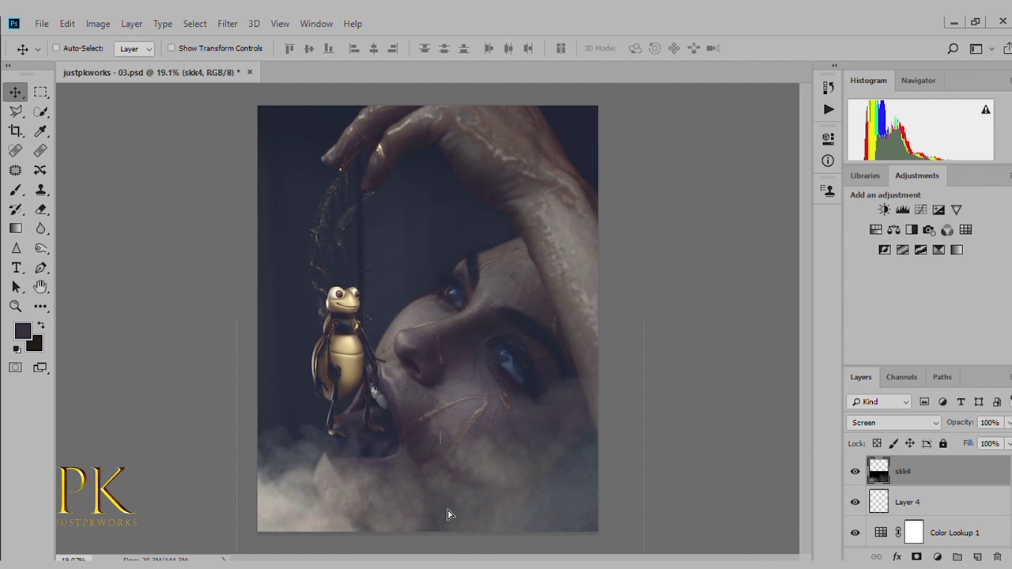
{"action": "scroll", "coordinate": [517, 478], "scroll_direction": "up", "scroll_amount": 1}
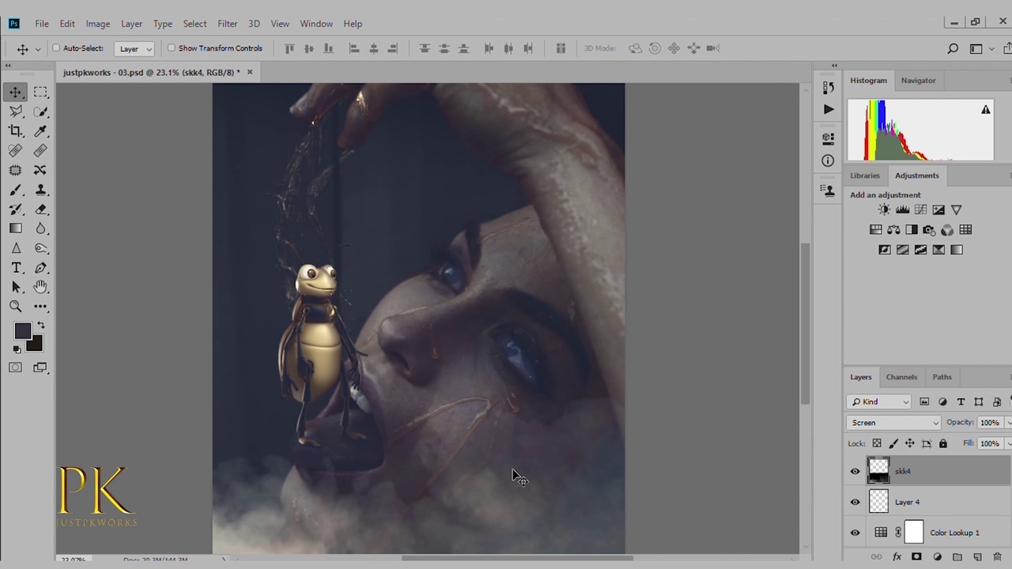
{"action": "mouse_move", "coordinate": [451, 440]}
{"action": "left_mouse_down"}
{"action": "mouse_move", "coordinate": [475, 451]}
{"action": "mouse_move", "coordinate": [479, 437]}
{"action": "left_mouse_up"}
{"action": "scroll", "coordinate": [483, 439], "scroll_direction": "down", "scroll_amount": 1}
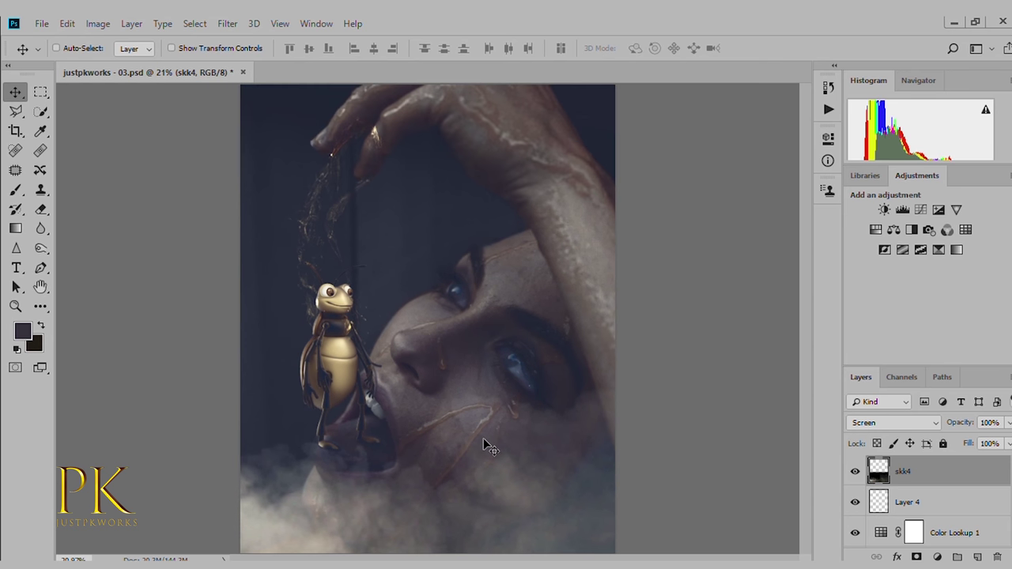
Add a mask to skk4 and paint black with a 642-pixel brush over the face and chin.
{"action": "key", "text": "b"}
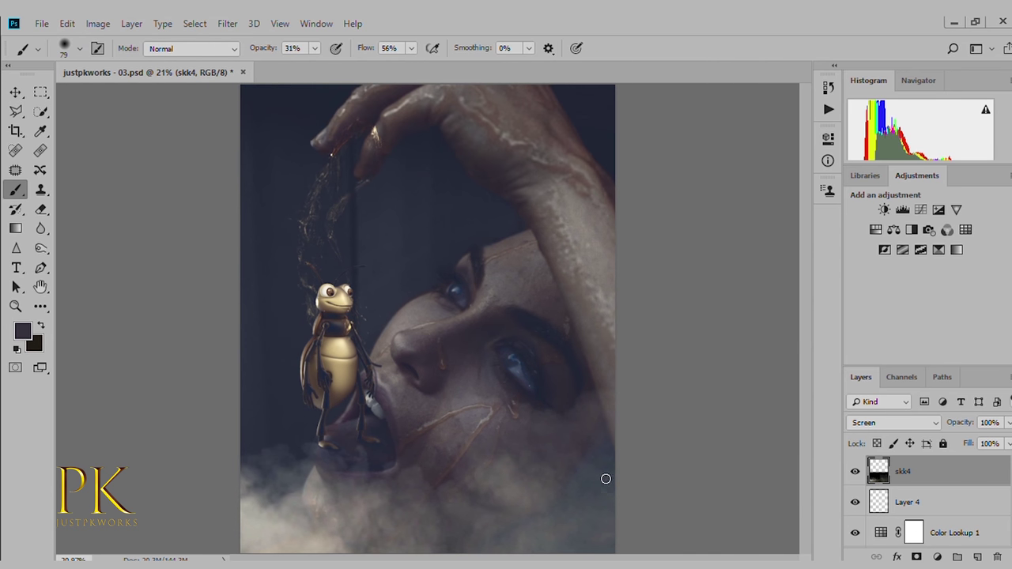
{"action": "right_click", "coordinate": [448, 434], "text": "alt"}
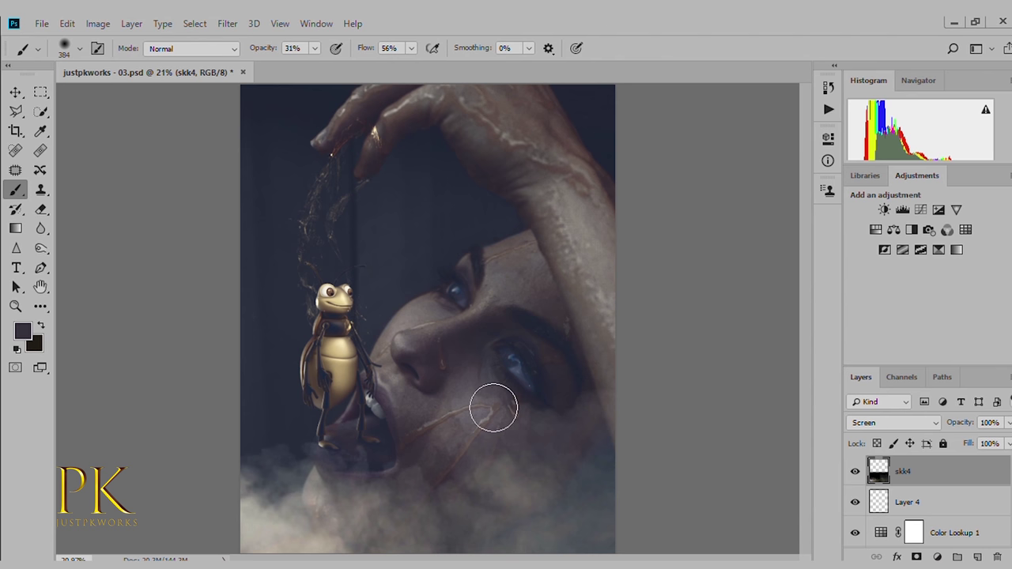
{"action": "left_click", "coordinate": [916, 557]}
{"action": "key", "text": "d"}
{"action": "right_click", "coordinate": [418, 441], "text": "alt"}
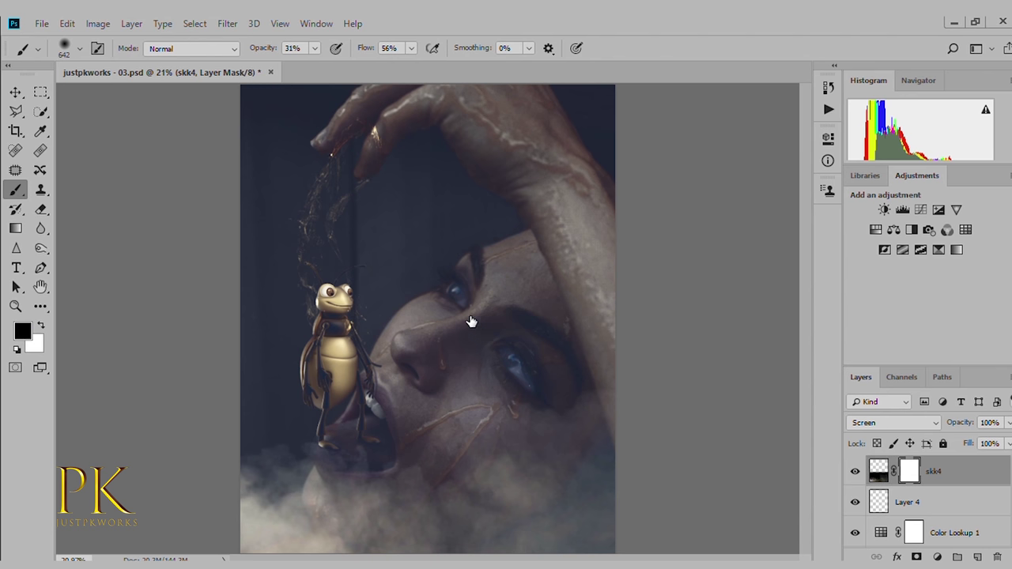
{"action": "left_click_drag", "start_coordinate": [471, 322], "coordinate": [457, 472]}
{"action": "left_click_drag", "start_coordinate": [315, 466], "coordinate": [571, 473]}
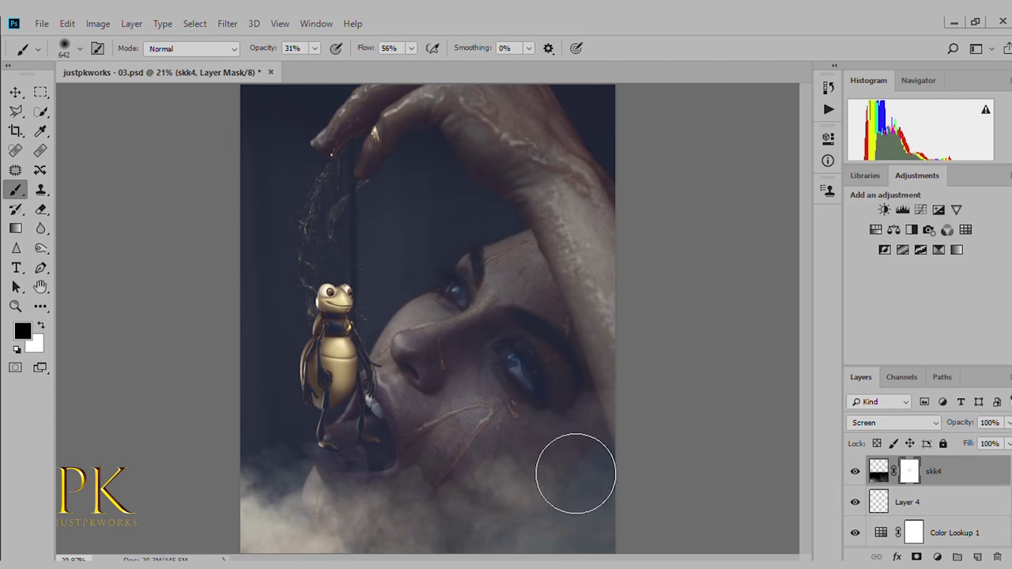
{"action": "left_click_drag", "start_coordinate": [572, 473], "coordinate": [513, 480]}
{"action": "mouse_move", "coordinate": [630, 471]}
{"action": "left_mouse_down"}
{"action": "mouse_move", "coordinate": [577, 456]}
{"action": "mouse_move", "coordinate": [485, 479]}
{"action": "mouse_move", "coordinate": [293, 486]}
{"action": "mouse_move", "coordinate": [283, 477]}
{"action": "mouse_move", "coordinate": [414, 464]}
{"action": "mouse_move", "coordinate": [211, 441]}
{"action": "mouse_move", "coordinate": [253, 436]}
{"action": "left_mouse_up"}
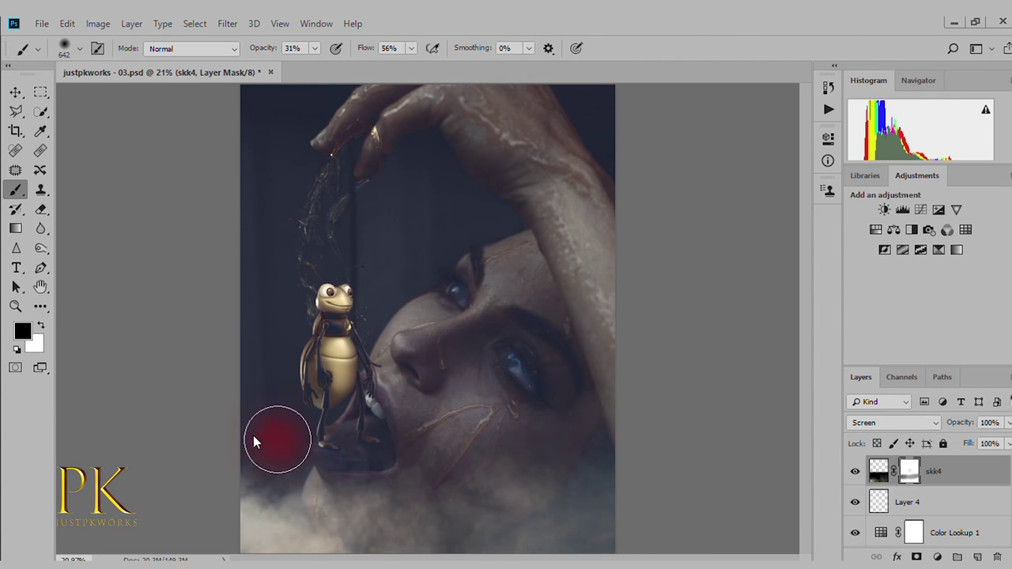
{"action": "mouse_move", "coordinate": [375, 474]}
{"action": "left_mouse_down"}
{"action": "mouse_move", "coordinate": [630, 458]}
{"action": "mouse_move", "coordinate": [519, 470]}
{"action": "mouse_move", "coordinate": [506, 492]}
{"action": "left_mouse_up"}
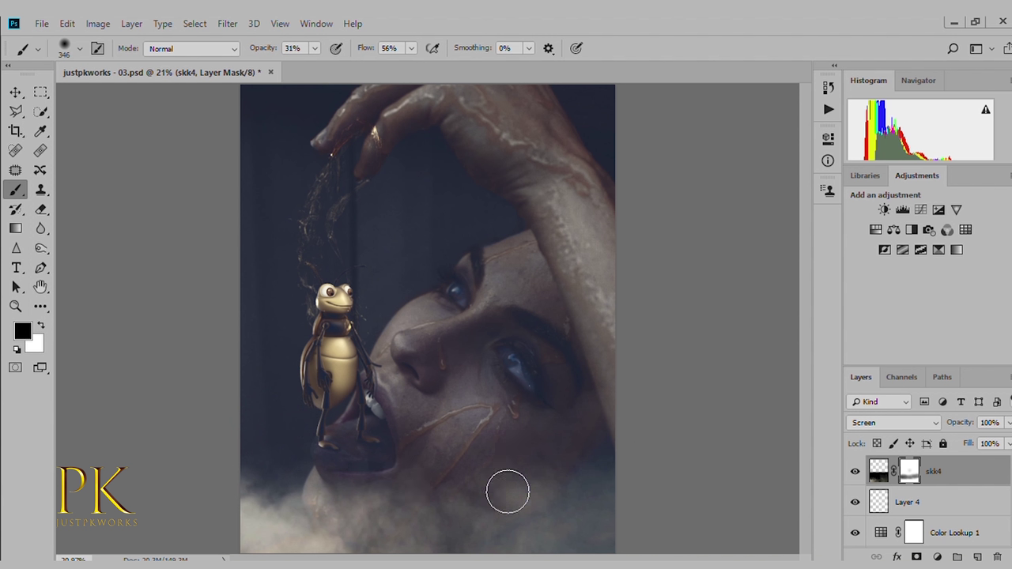
{"action": "left_click_drag", "start_coordinate": [413, 508], "coordinate": [395, 509]}
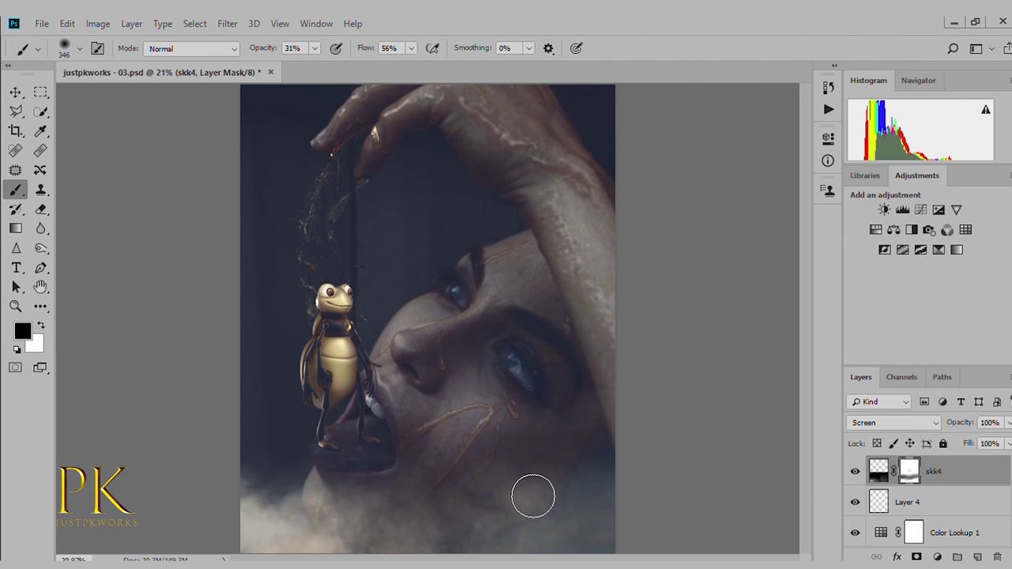
Lower the smoke layer a little with the Move tool.
{"action": "scroll", "coordinate": [514, 409], "scroll_direction": "down", "scroll_amount": 1}
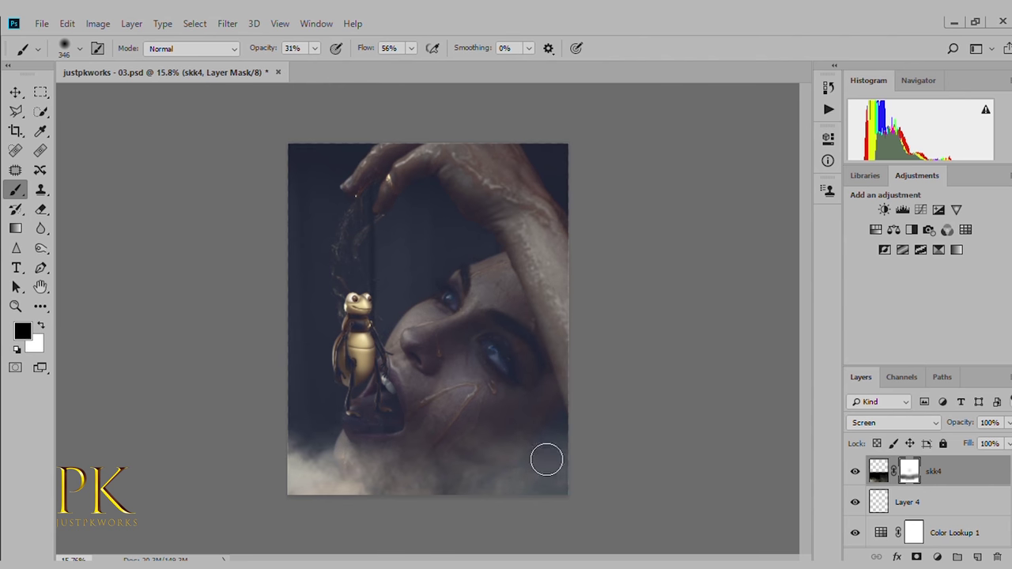
{"action": "scroll", "coordinate": [500, 399], "scroll_direction": "up", "scroll_amount": 1}
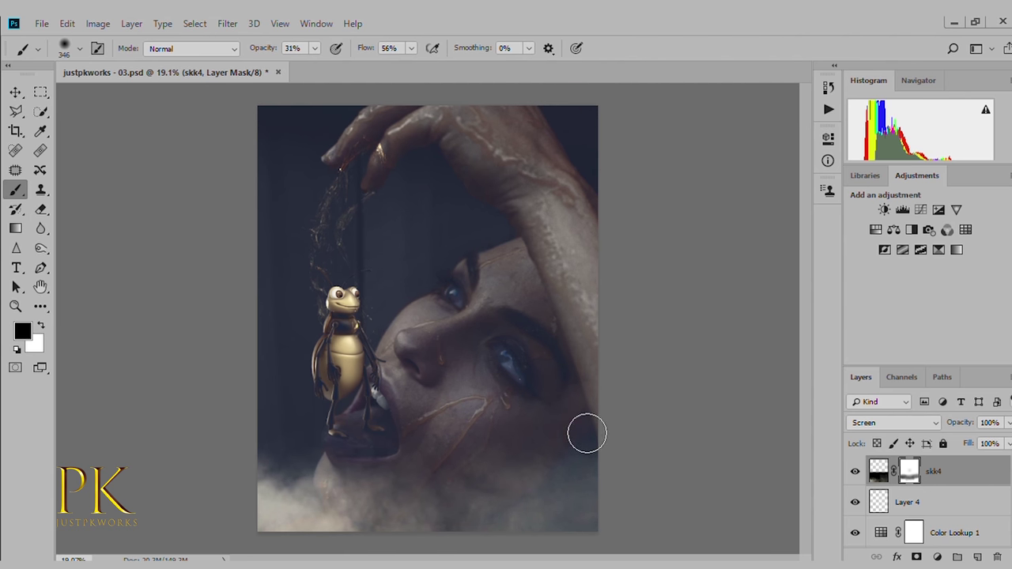
{"action": "key", "text": "v"}
{"action": "mouse_move", "coordinate": [524, 453]}
{"action": "left_mouse_down"}
{"action": "mouse_move", "coordinate": [474, 523]}
{"action": "mouse_move", "coordinate": [484, 526]}
{"action": "left_mouse_up"}
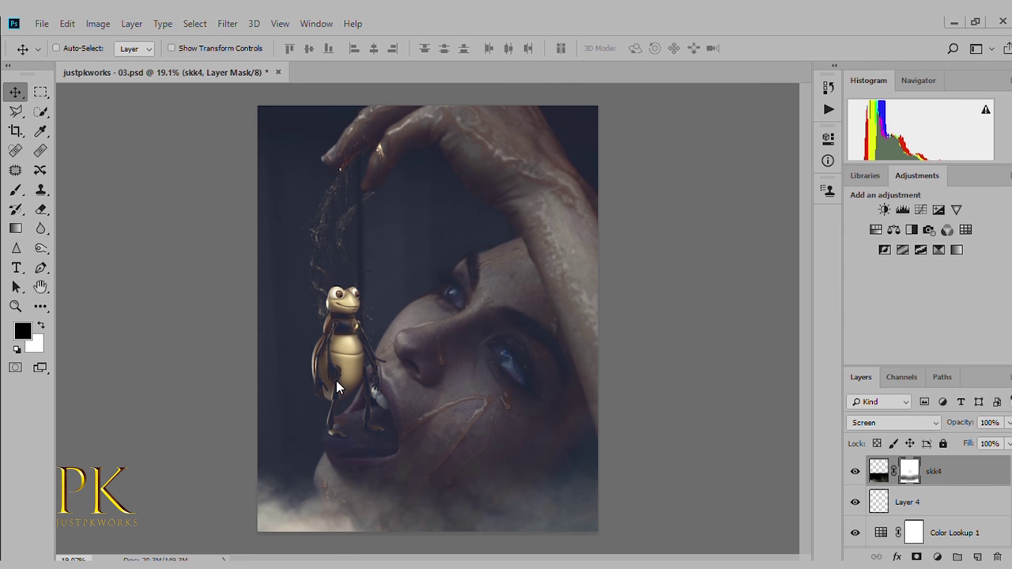
Place a second smoke image at about 197%, flipped upside down and moved toward the top.
{"action": "left_click_drag", "start_coordinate": [274, 248], "coordinate": [274, 247]}
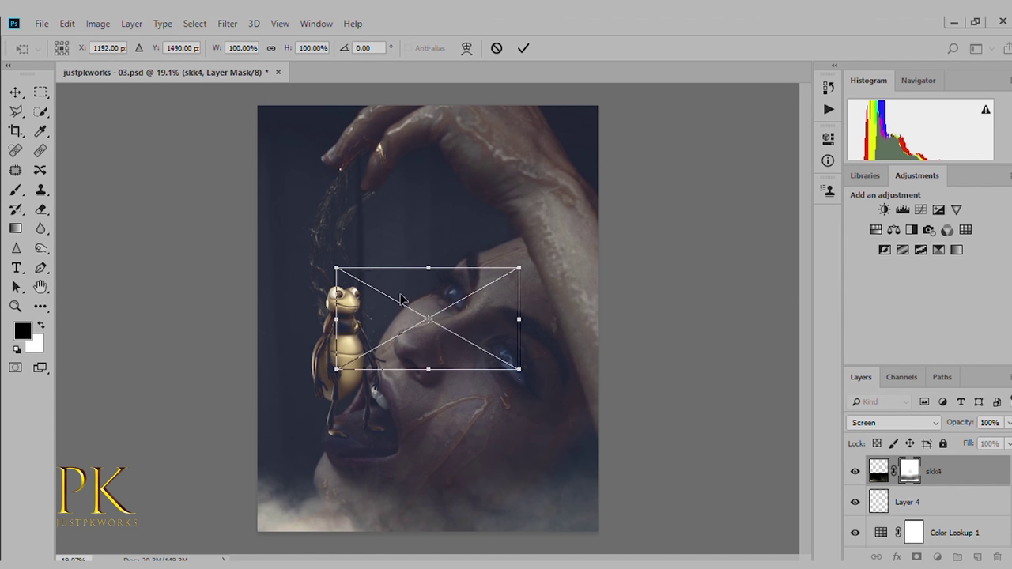
{"action": "left_click_drag", "start_coordinate": [520, 371], "coordinate": [607, 419]}
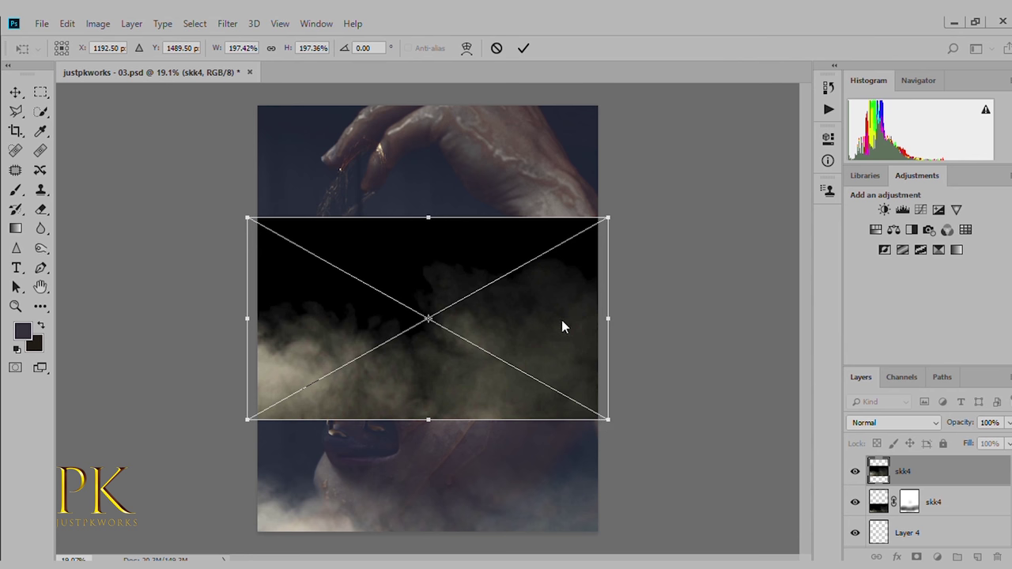
{"action": "key", "text": "Return"}
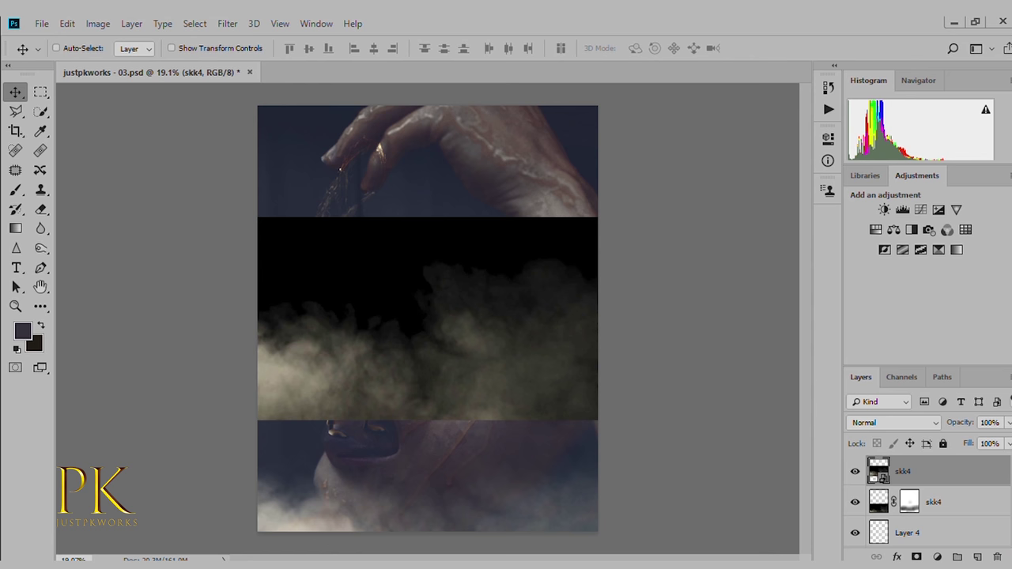
{"action": "key", "text": "ctrl+t"}
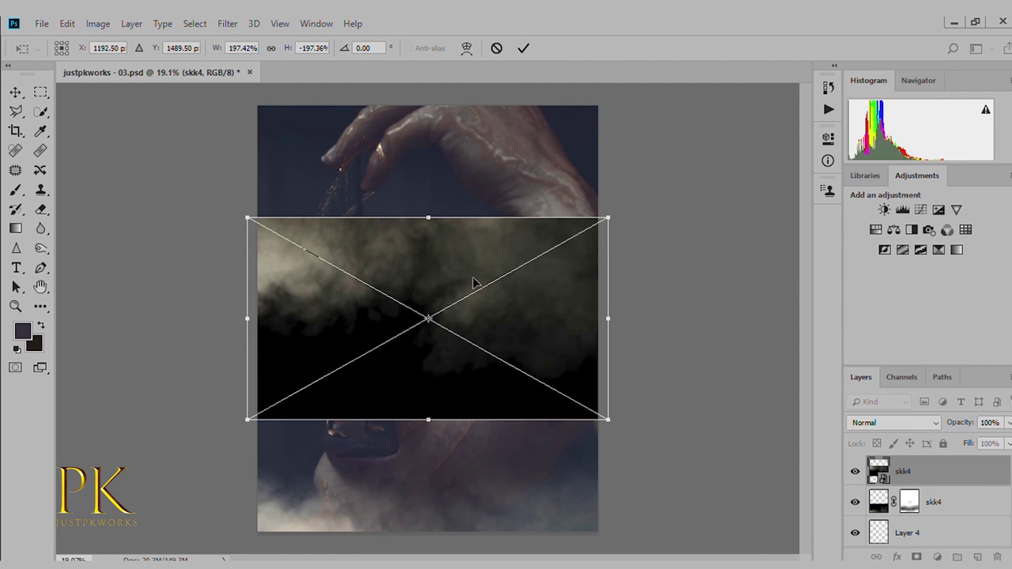
{"action": "left_click_drag", "start_coordinate": [475, 282], "coordinate": [464, 171]}
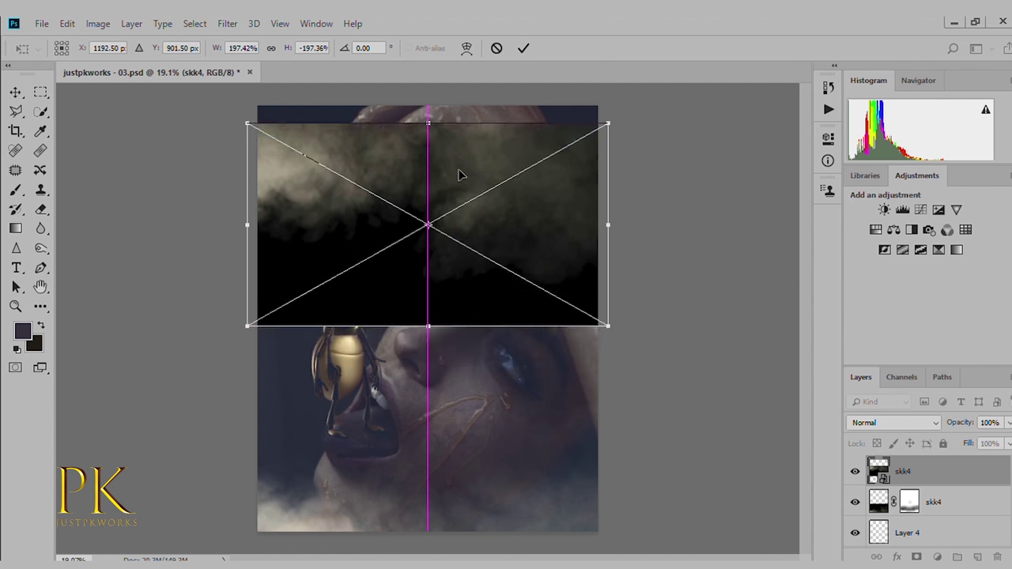
{"action": "left_click", "coordinate": [523, 48]}
Set the top smoke layer to Screen and add a mask, ready to paint black.
{"action": "key", "text": "alt+shift+s"}
{"action": "key", "text": "ctrl+m"}
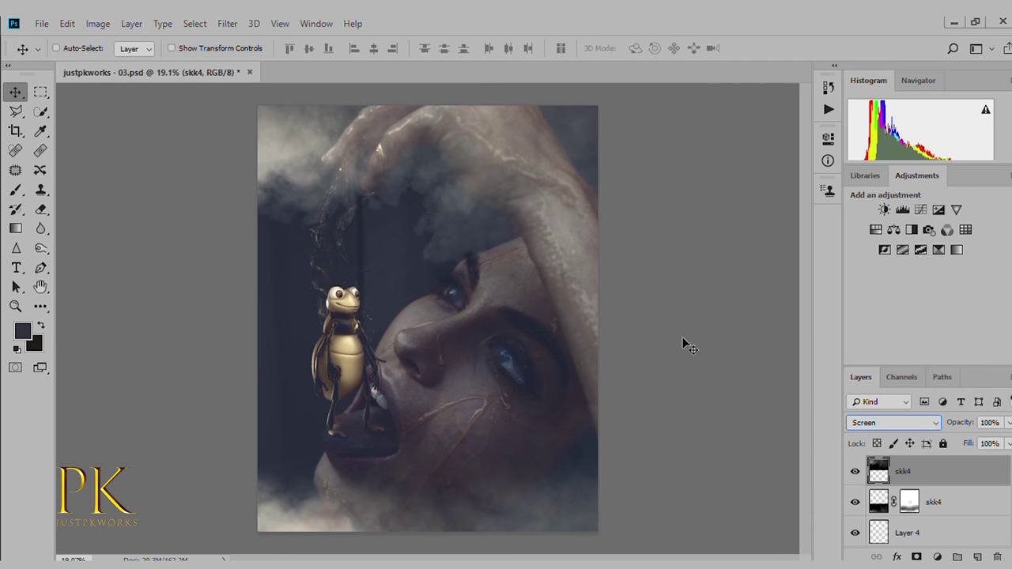
{"action": "key", "text": "b"}
{"action": "key", "text": "d"}
{"action": "scroll", "coordinate": [459, 282], "scroll_direction": "up", "scroll_amount": 2}
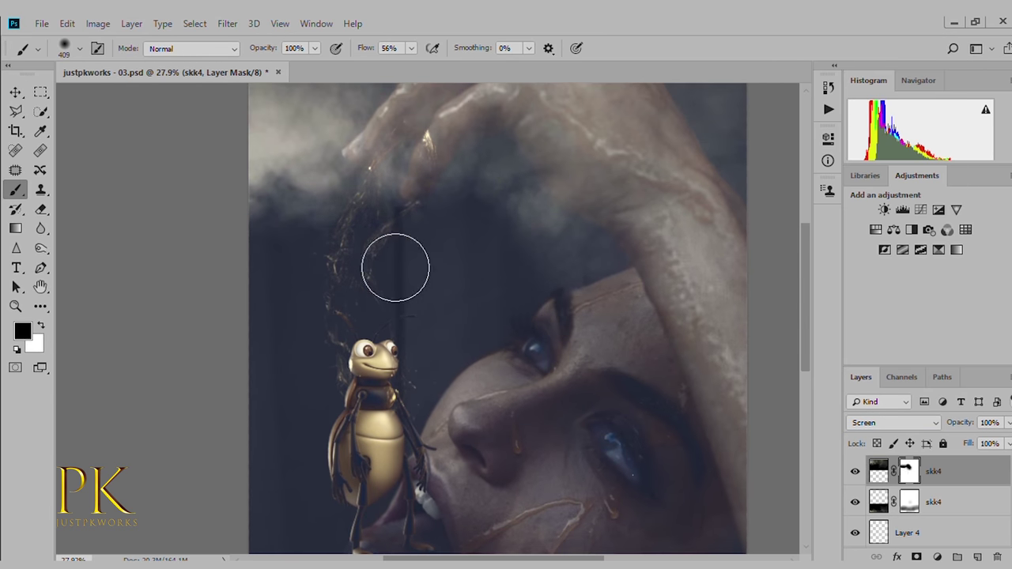
{"action": "key", "text": "x"}
{"action": "scroll", "coordinate": [301, 252], "scroll_direction": "down", "scroll_amount": 2}
{"action": "key", "text": "x"}
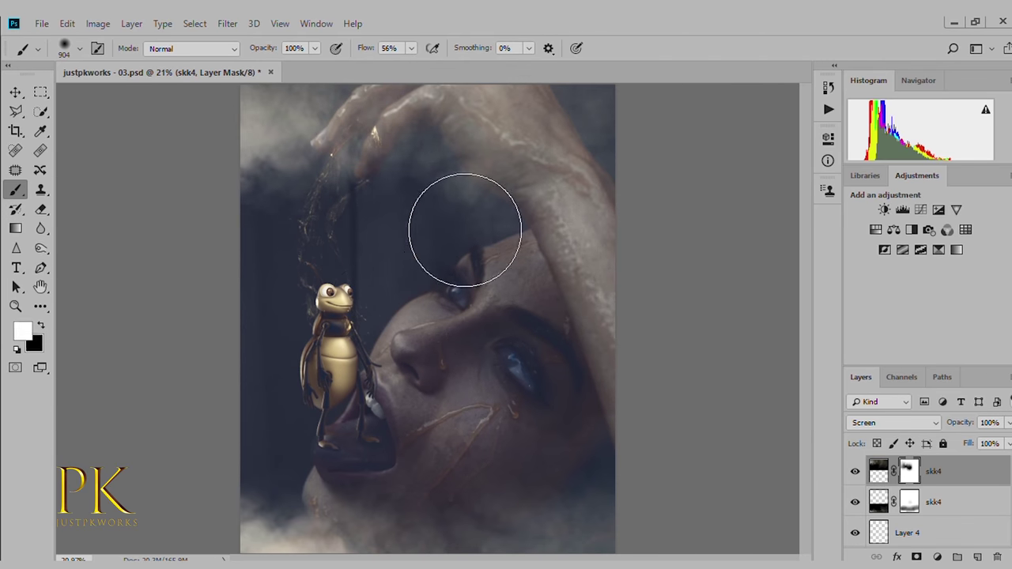
{"action": "scroll", "coordinate": [303, 226], "scroll_direction": "down", "scroll_amount": 1}
Mask out the smoke at the upper left, then hide the upper smoke layer.
{"action": "left_click_drag", "start_coordinate": [303, 226], "coordinate": [318, 226]}
{"action": "key", "text": "alt+bracketleft"}
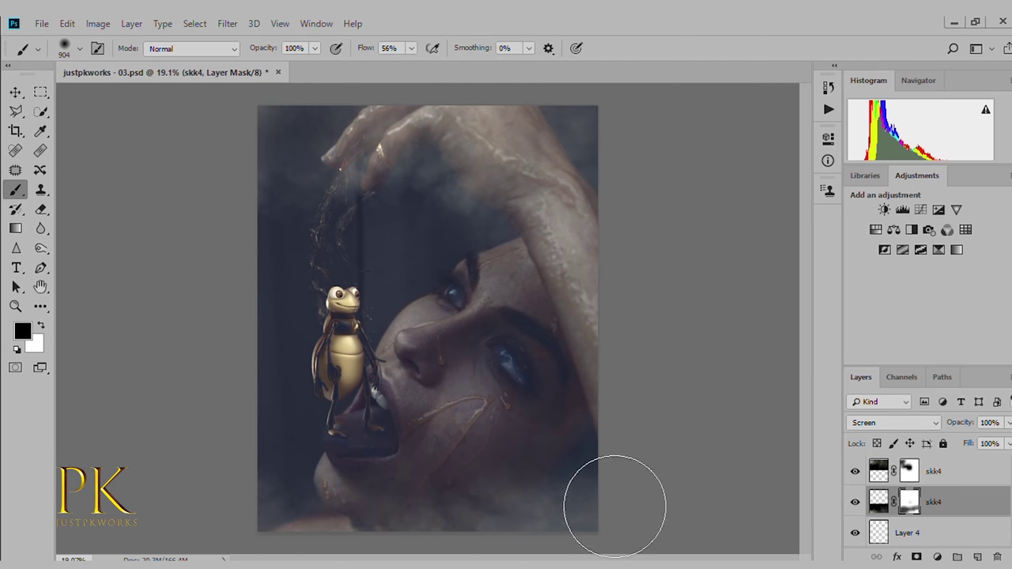
{"action": "key", "text": "alt+bracketright"}
{"action": "mouse_move", "coordinate": [447, 224]}
{"action": "left_mouse_down"}
{"action": "mouse_move", "coordinate": [316, 214]}
{"action": "mouse_move", "coordinate": [411, 253]}
{"action": "left_mouse_up"}
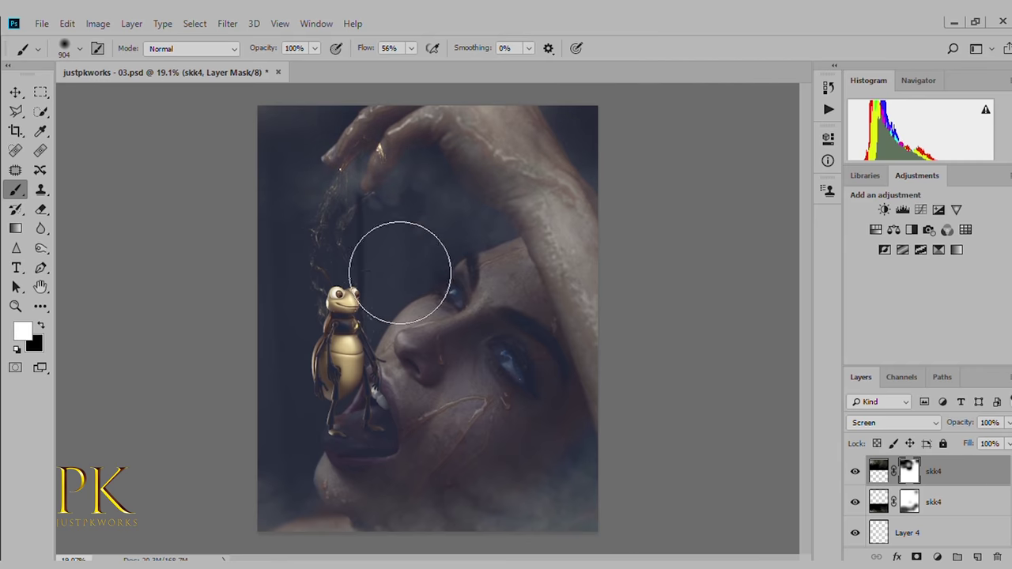
{"action": "key", "text": "ctrl+comma"}
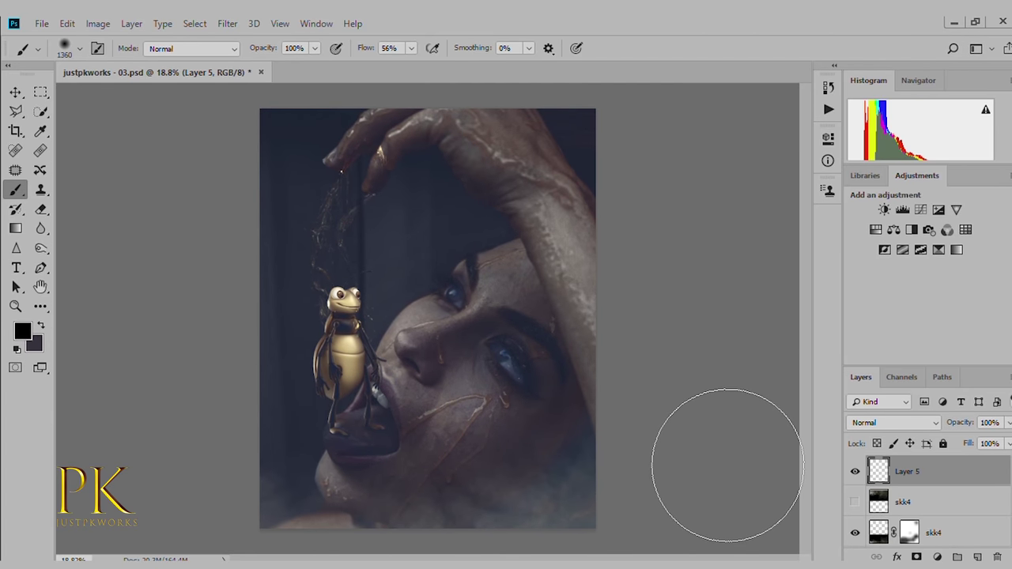
Darken the background beside the bug's head, then show and duplicate the honey splash layer.
{"action": "left_click_drag", "start_coordinate": [204, 348], "coordinate": [301, 261]}
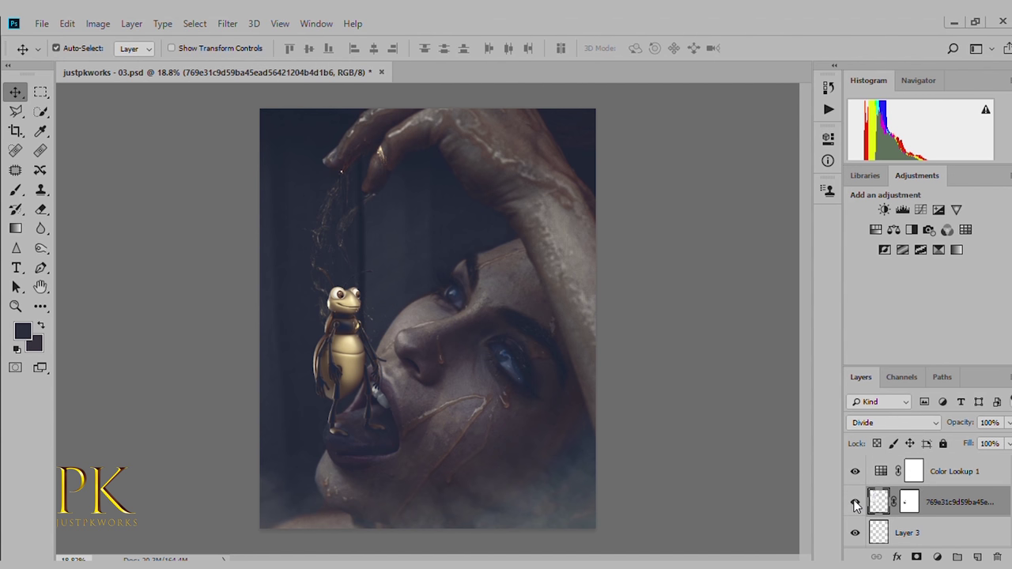
{"action": "left_click", "coordinate": [854, 503]}
{"action": "key", "text": "ctrl+j"}
Move the duplicated honey splash into place using its mask, then target Layer 4 below the smoke.
{"action": "key", "text": "i"}
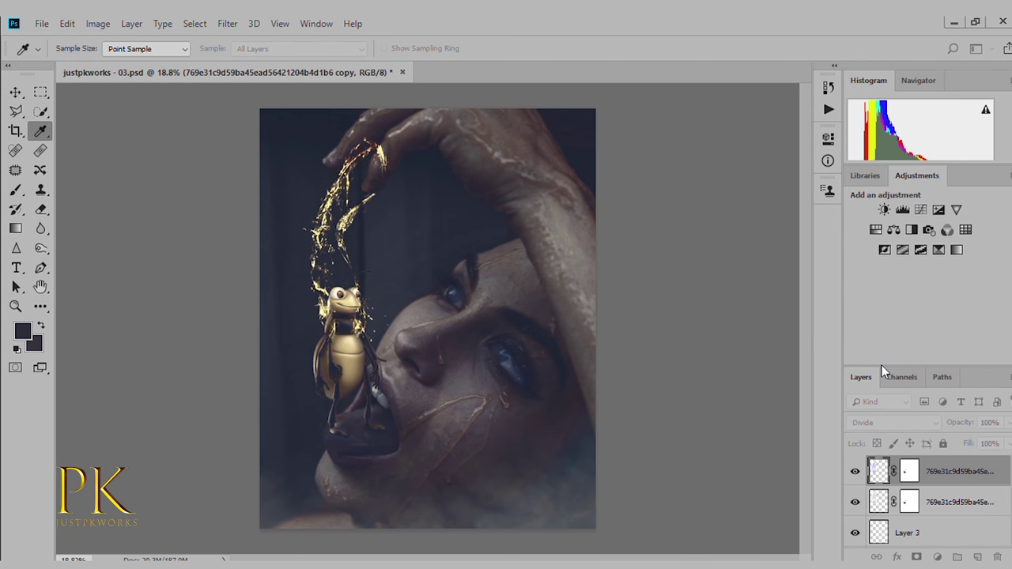
{"action": "key", "text": "v"}
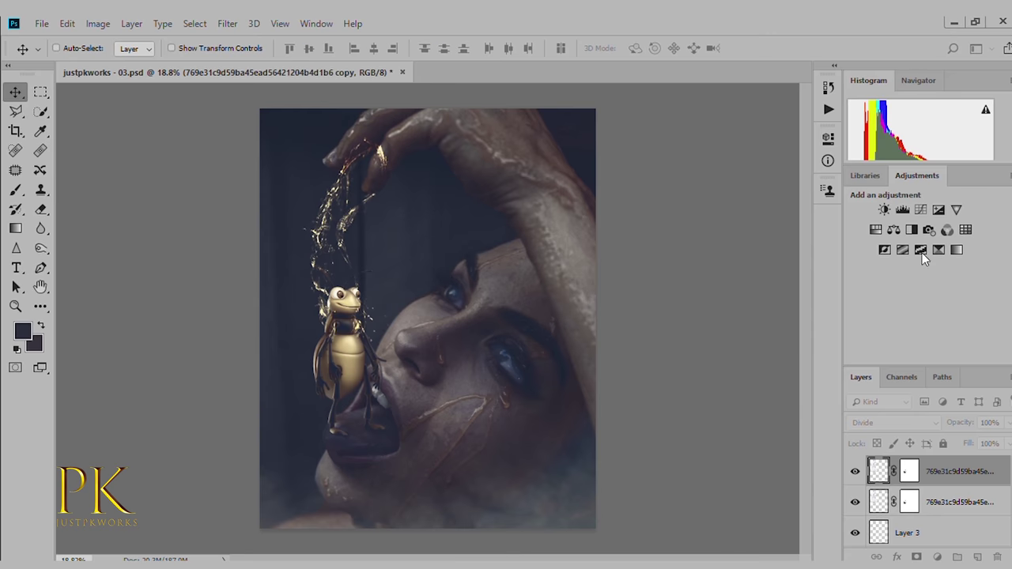
{"action": "scroll", "coordinate": [332, 316], "scroll_direction": "up", "scroll_amount": 3}
{"action": "left_click", "coordinate": [909, 472]}
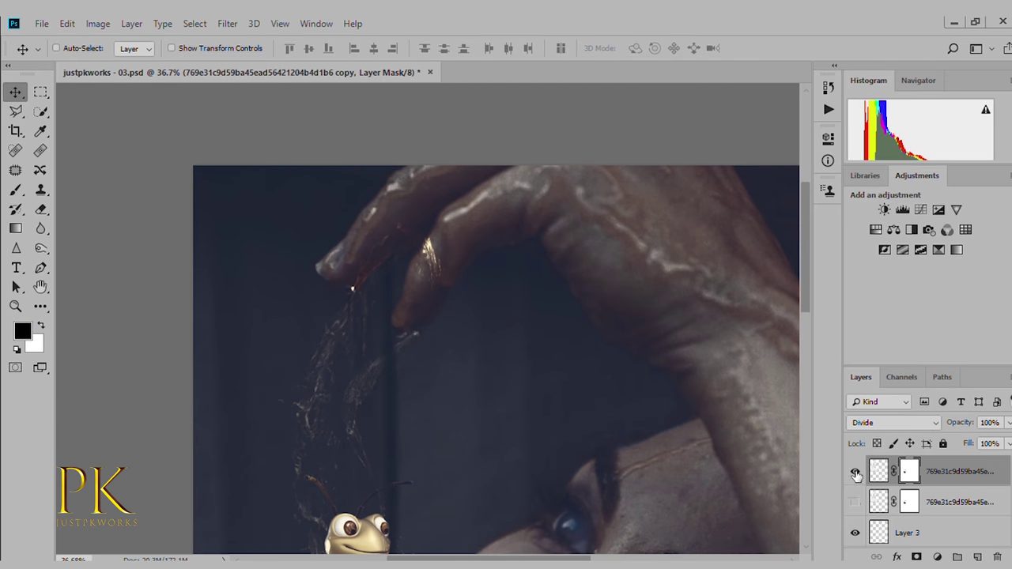
{"action": "scroll", "coordinate": [395, 332], "scroll_direction": "down", "scroll_amount": 3}
{"action": "left_click_drag", "start_coordinate": [429, 379], "coordinate": [368, 258]}
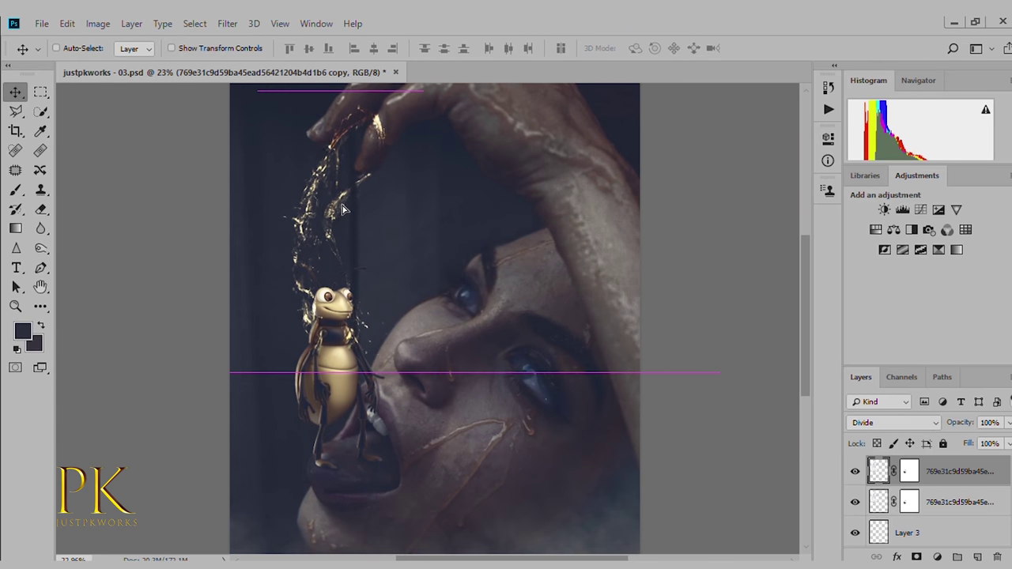
{"action": "scroll", "coordinate": [490, 463], "scroll_direction": "down", "scroll_amount": 2}
{"action": "scroll", "coordinate": [360, 397], "scroll_direction": "up", "scroll_amount": 3}
{"action": "scroll", "coordinate": [359, 397], "scroll_direction": "up", "scroll_amount": 1}
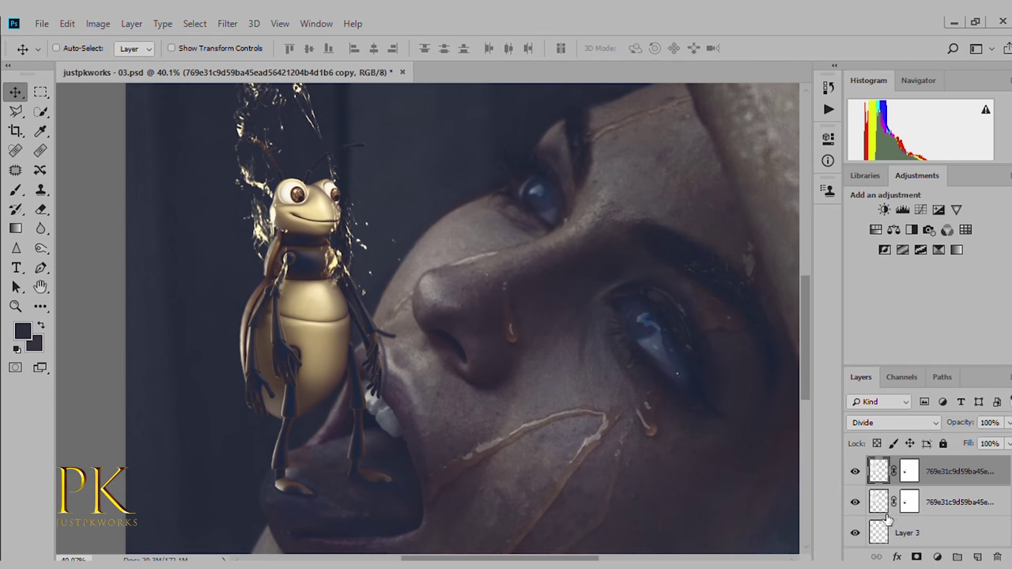
{"action": "scroll", "coordinate": [791, 466], "scroll_direction": "up", "scroll_amount": 1}
{"action": "key", "text": "ctrl+z"}
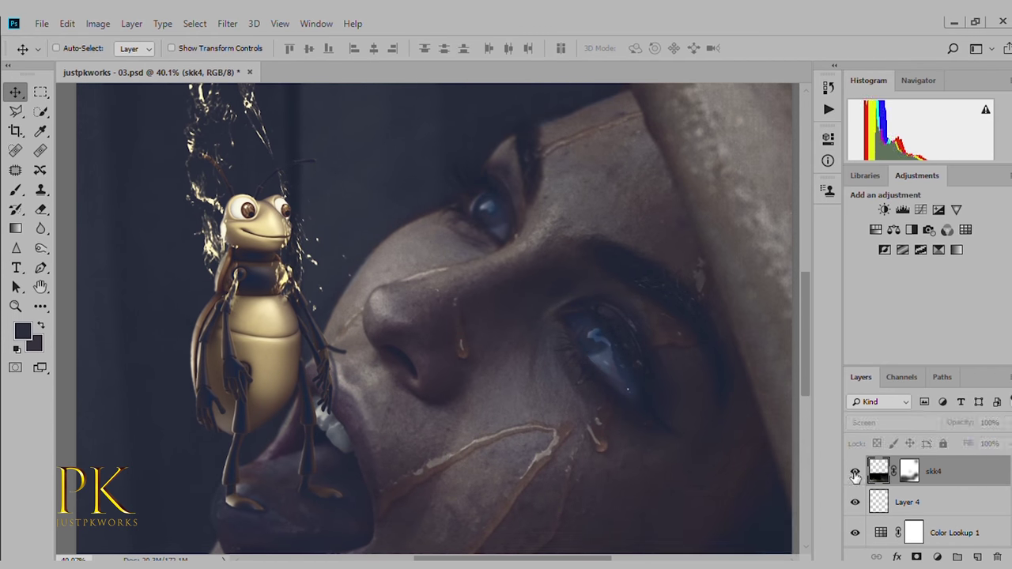
{"action": "scroll", "coordinate": [563, 373], "scroll_direction": "up", "scroll_amount": 1}
Set Layer 4 to Normal and paint both eyes bright yellow.
{"action": "key", "text": "b"}
{"action": "left_click", "coordinate": [225, 357], "text": "alt"}
{"action": "left_click", "coordinate": [887, 422]}
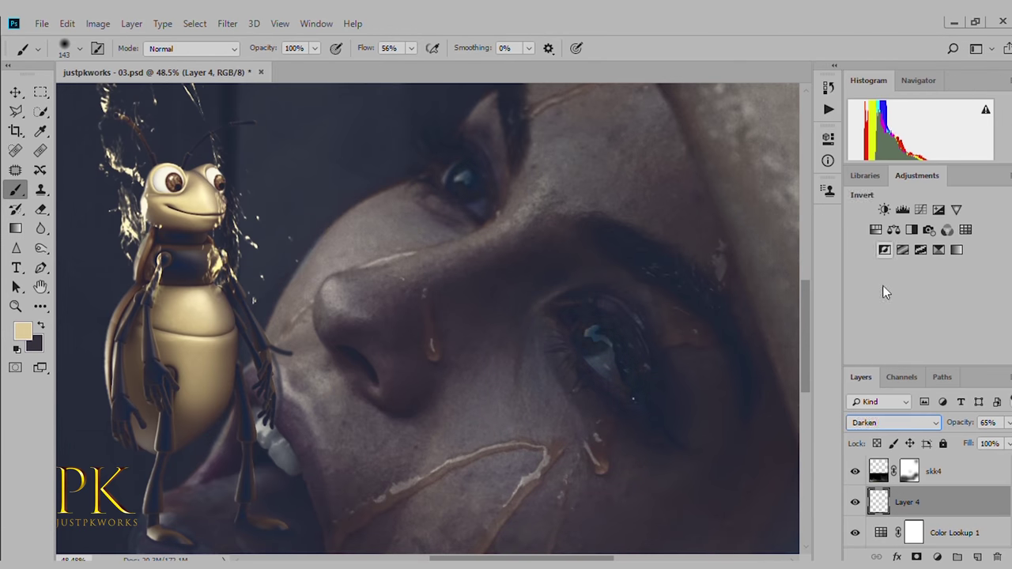
{"action": "left_click", "coordinate": [22, 331]}
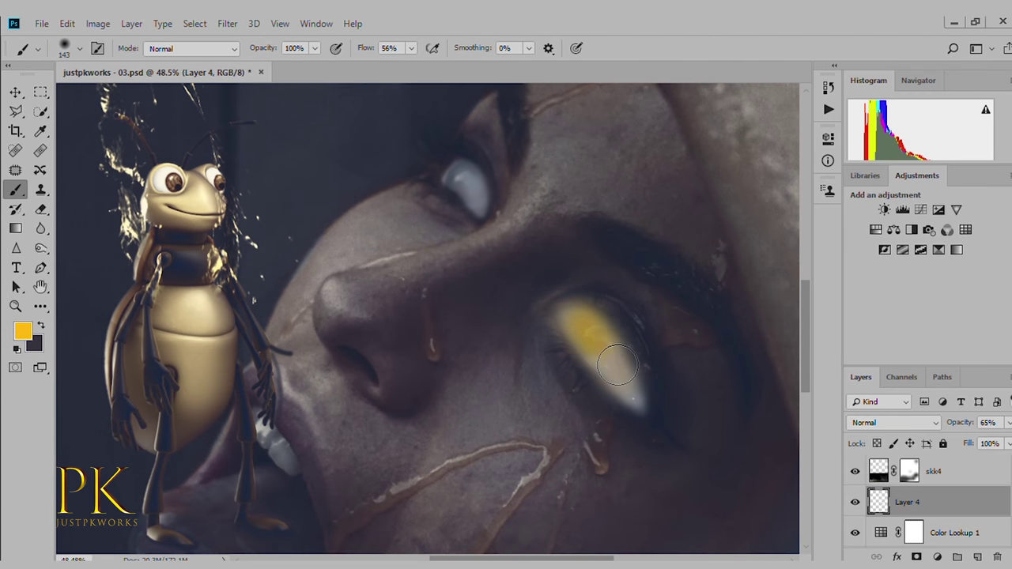
{"action": "left_click_drag", "start_coordinate": [569, 313], "coordinate": [644, 411]}
{"action": "left_click_drag", "start_coordinate": [446, 158], "coordinate": [482, 206]}
At 35% brush opacity, paint soft yellow glow around the nose bridge and lower eye.
{"action": "scroll", "coordinate": [487, 247], "scroll_direction": "down", "scroll_amount": 1}
{"action": "key", "text": "bracketright"}
{"action": "key", "text": "bracketright"}
{"action": "key", "text": "bracketright"}
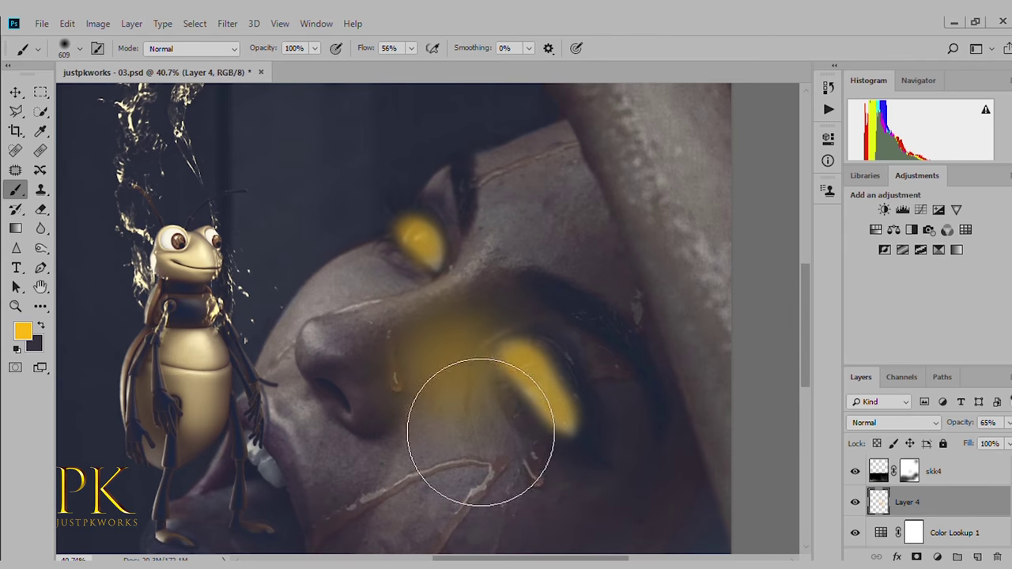
{"action": "key", "text": "3"}
{"action": "key", "text": "5"}
{"action": "key", "text": "bracketleft"}
{"action": "key", "text": "bracketleft"}
{"action": "mouse_move", "coordinate": [266, 418]}
{"action": "left_mouse_down"}
{"action": "mouse_move", "coordinate": [564, 407]}
{"action": "mouse_move", "coordinate": [414, 305]}
{"action": "left_mouse_up"}
{"action": "scroll", "coordinate": [225, 371], "scroll_direction": "down", "scroll_amount": 1}
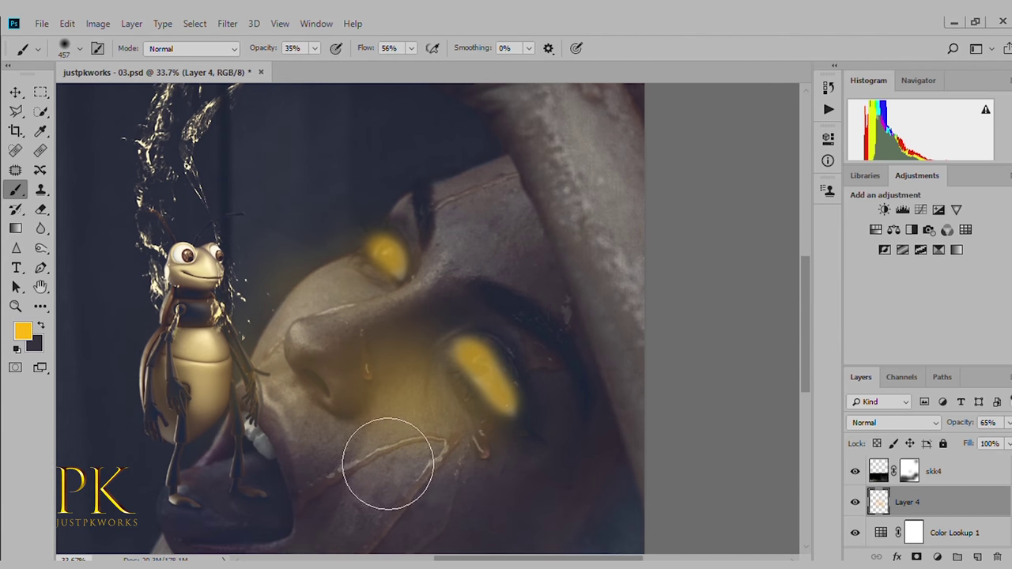
{"action": "scroll", "coordinate": [251, 295], "scroll_direction": "down", "scroll_amount": 1}
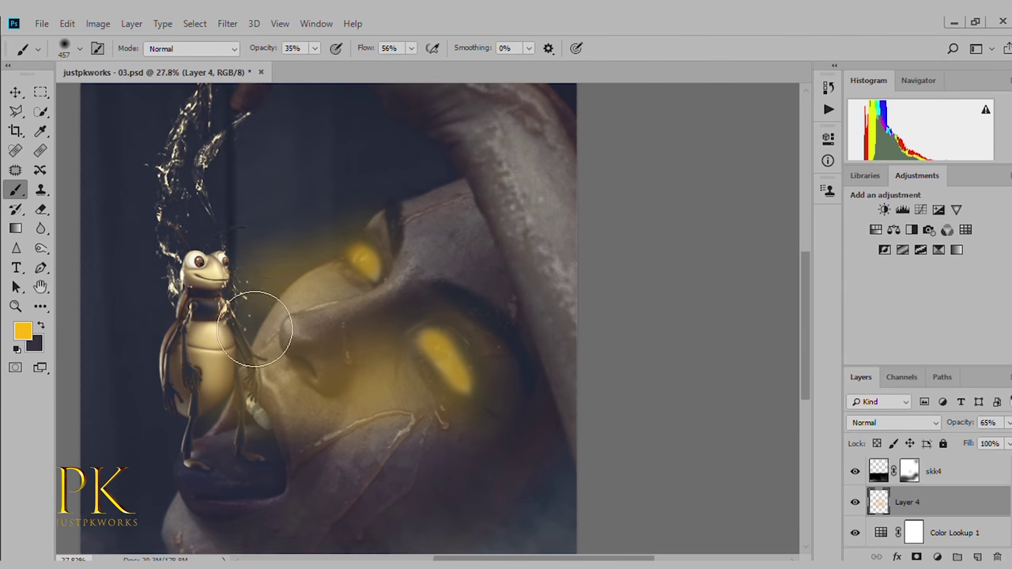
{"action": "key", "text": "bracketright"}
{"action": "key", "text": "bracketright"}
{"action": "key", "text": "bracketright"}
{"action": "left_click_drag", "start_coordinate": [463, 384], "coordinate": [350, 372]}
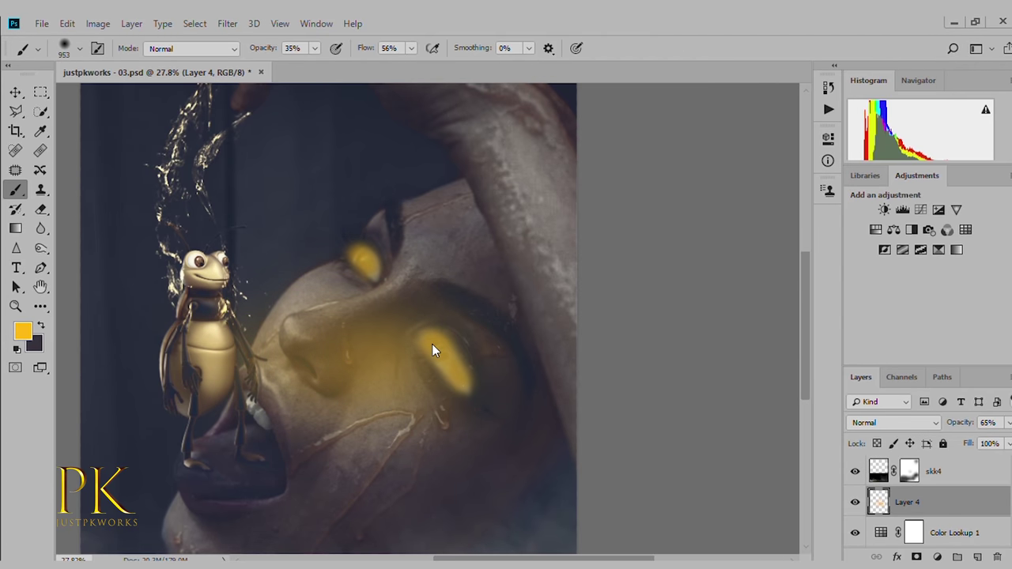
Redo the glow with a smaller brush along the nose bridge and around the lower eye.
{"action": "key", "text": "ctrl+z"}
{"action": "key", "text": "bracketleft"}
{"action": "key", "text": "bracketleft"}
{"action": "key", "text": "bracketleft"}
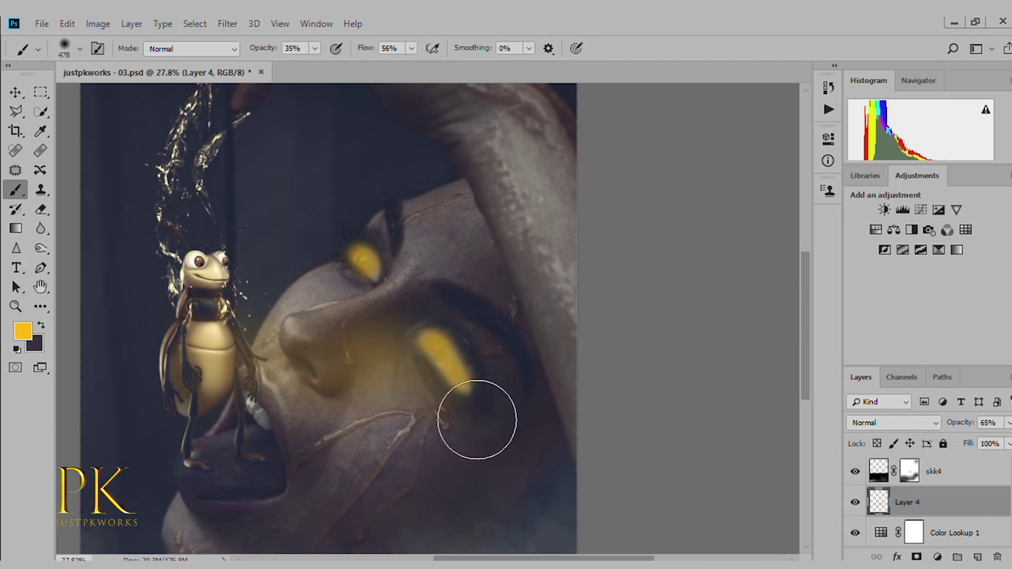
{"action": "key", "text": "bracketleft"}
{"action": "key", "text": "bracketleft"}
{"action": "key", "text": "bracketleft"}
{"action": "key", "text": "bracketleft"}
{"action": "key", "text": "bracketleft"}
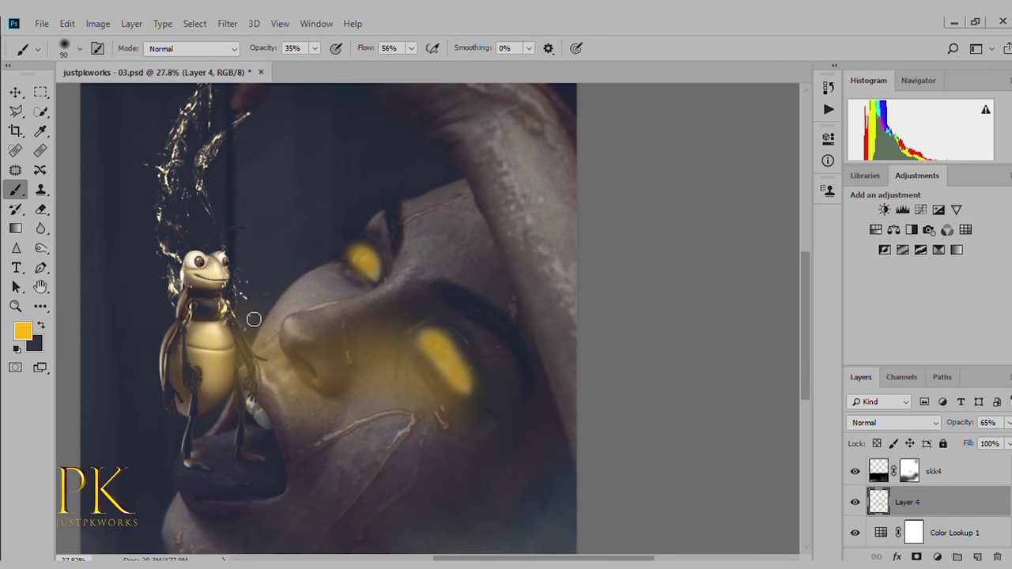
{"action": "left_click_drag", "start_coordinate": [283, 335], "coordinate": [383, 290]}
{"action": "key", "text": "bracketright"}
{"action": "key", "text": "bracketright"}
{"action": "key", "text": "bracketright"}
{"action": "left_click_drag", "start_coordinate": [445, 356], "coordinate": [472, 475]}
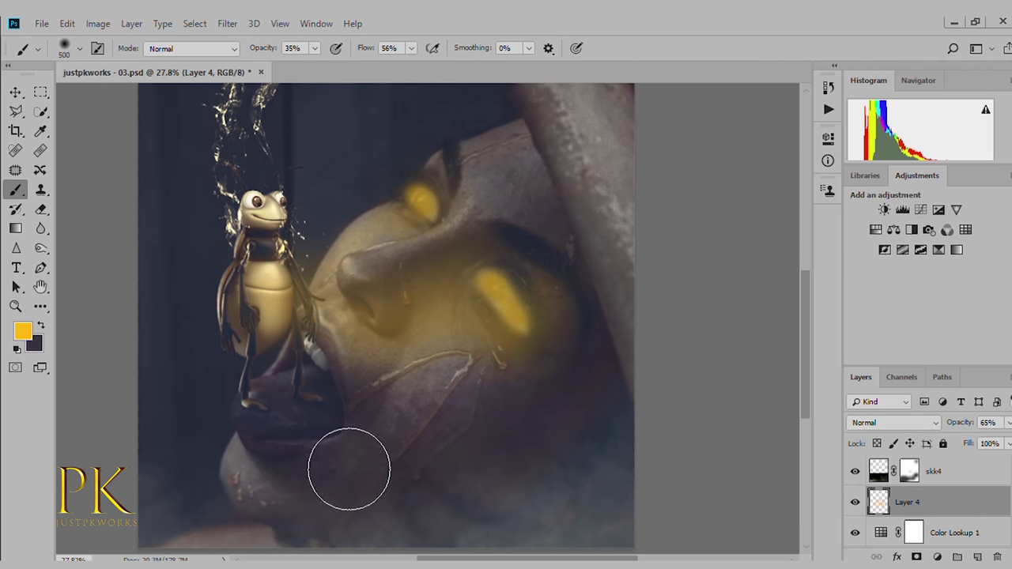
Try yellow strokes on the lip, chin and bug's belly, then undo them.
{"action": "scroll", "coordinate": [361, 440], "scroll_direction": "up", "scroll_amount": 3}
{"action": "key", "text": "bracketleft"}
{"action": "key", "text": "bracketleft"}
{"action": "key", "text": "bracketleft"}
{"action": "key", "text": "0"}
{"action": "mouse_move", "coordinate": [332, 320]}
{"action": "left_mouse_down"}
{"action": "mouse_move", "coordinate": [377, 409]}
{"action": "mouse_move", "coordinate": [327, 305]}
{"action": "left_mouse_up"}
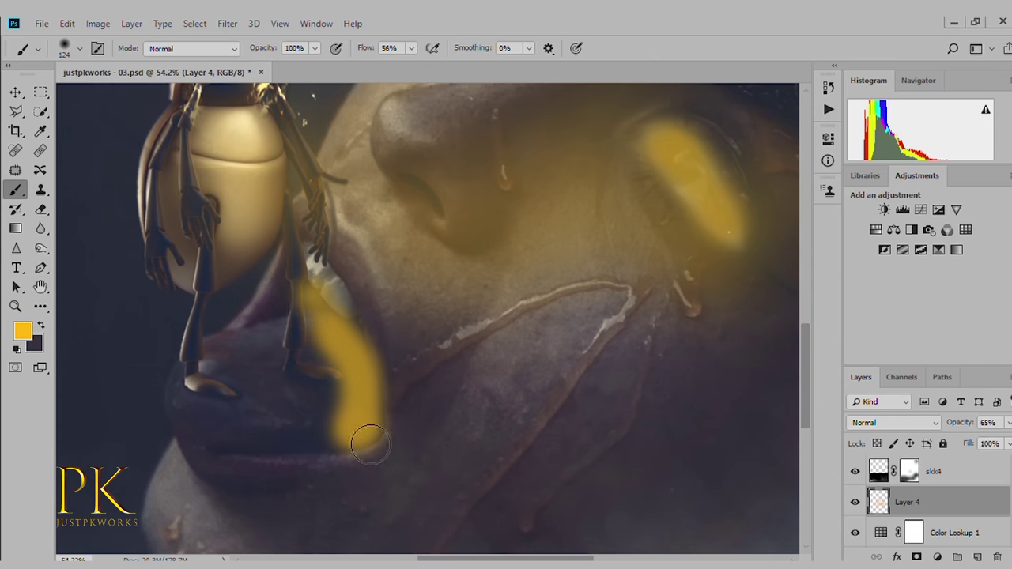
{"action": "scroll", "coordinate": [381, 447], "scroll_direction": "down", "scroll_amount": 2}
{"action": "key", "text": "ctrl+z"}
{"action": "scroll", "coordinate": [362, 440], "scroll_direction": "up", "scroll_amount": 1}
{"action": "mouse_move", "coordinate": [364, 380]}
{"action": "left_mouse_down"}
{"action": "mouse_move", "coordinate": [324, 316]}
{"action": "mouse_move", "coordinate": [316, 346]}
{"action": "left_mouse_up"}
{"action": "scroll", "coordinate": [441, 448], "scroll_direction": "down", "scroll_amount": 1}
{"action": "key", "text": "ctrl+z"}
{"action": "scroll", "coordinate": [316, 355], "scroll_direction": "up", "scroll_amount": 1}
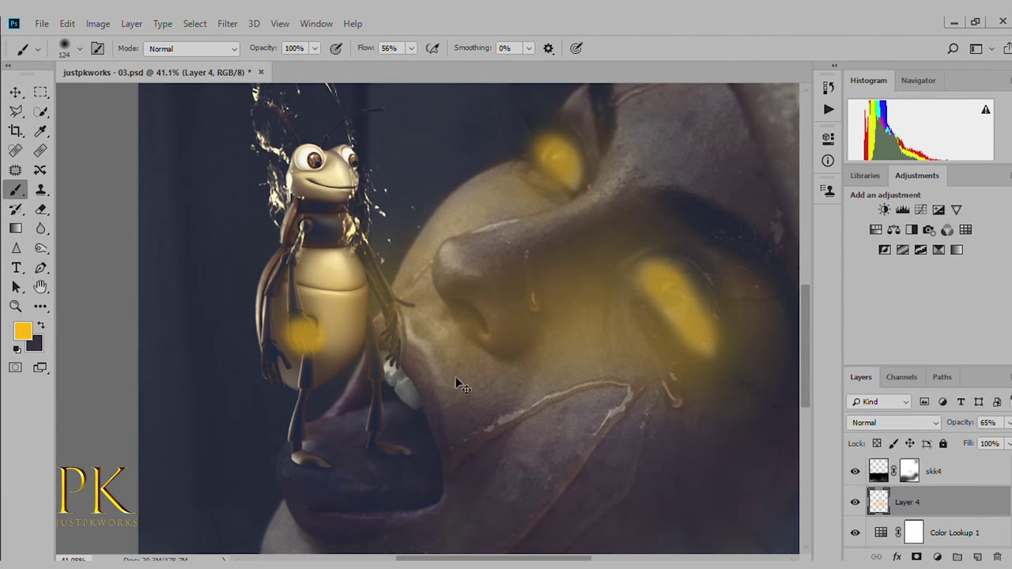
{"action": "key", "text": "ctrl+z"}
{"action": "scroll", "coordinate": [382, 420], "scroll_direction": "down", "scroll_amount": 4}
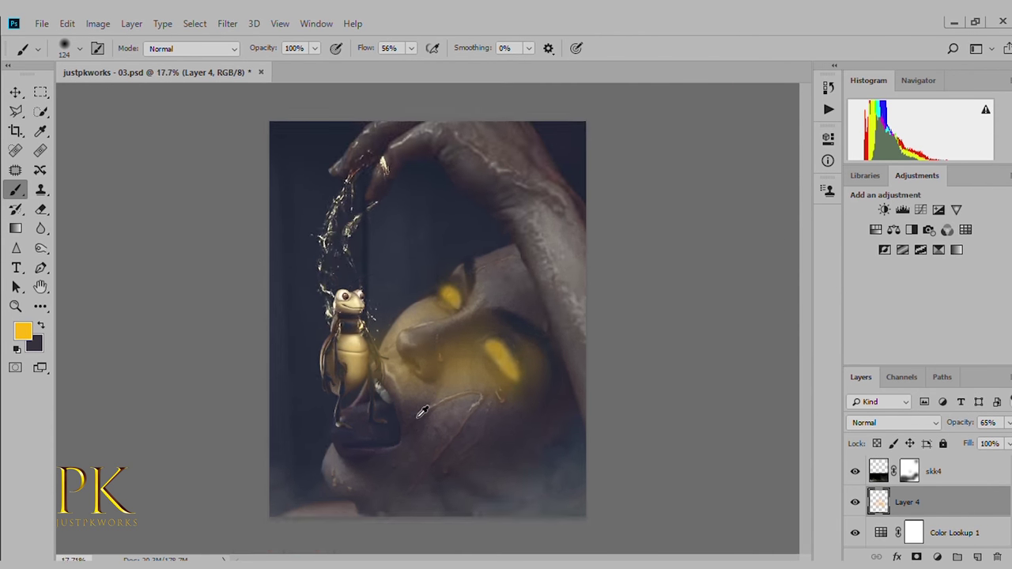
{"action": "scroll", "coordinate": [405, 314], "scroll_direction": "up", "scroll_amount": 4}
Brighten the glow on the lower eye and the upper eyelid.
{"action": "left_click_drag", "start_coordinate": [545, 348], "coordinate": [553, 388]}
{"action": "left_click", "coordinate": [410, 227]}
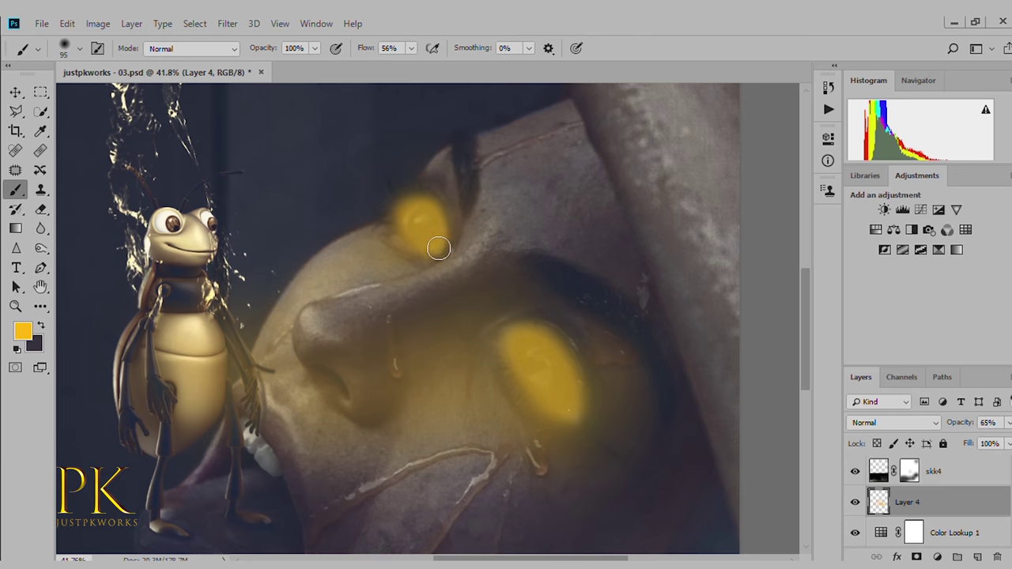
{"action": "scroll", "coordinate": [395, 261], "scroll_direction": "down", "scroll_amount": 2}
{"action": "scroll", "coordinate": [372, 332], "scroll_direction": "down", "scroll_amount": 2}
{"action": "scroll", "coordinate": [347, 407], "scroll_direction": "down", "scroll_amount": 1}
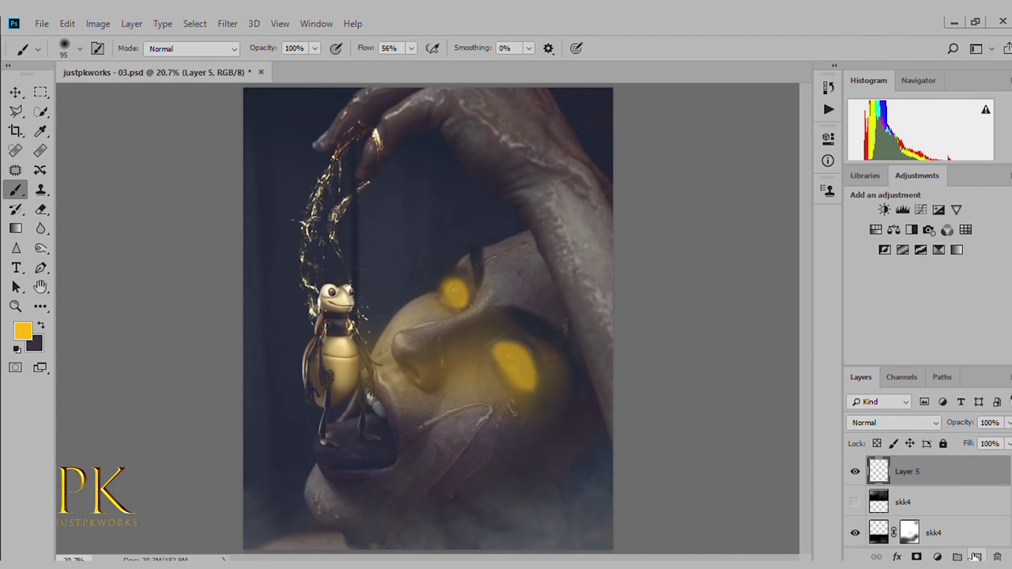
Adjust the brush and colours, then drop Layer 7's opacity to 34%.
{"action": "left_click_drag", "start_coordinate": [255, 259], "coordinate": [300, 260]}
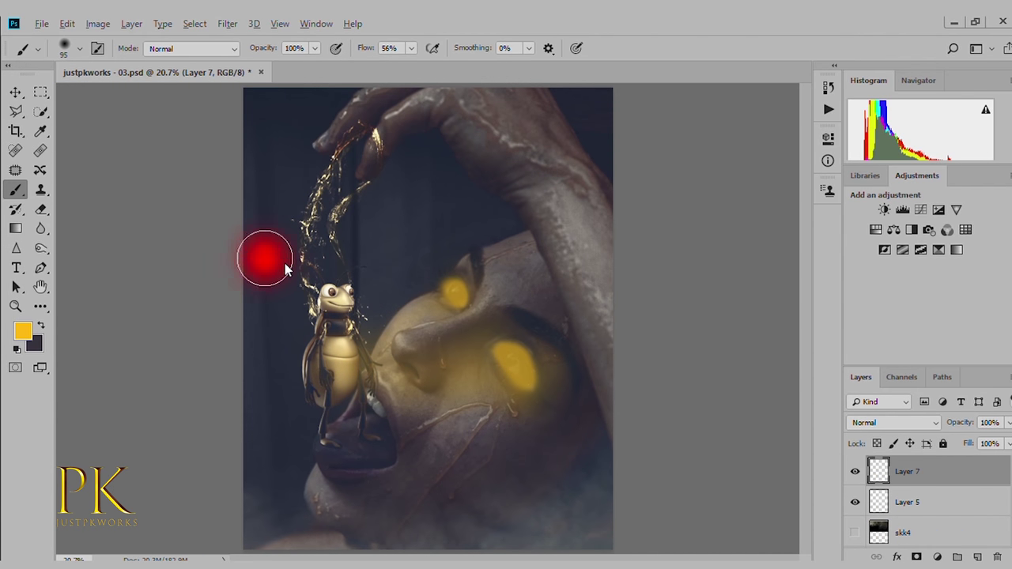
{"action": "key", "text": "x"}
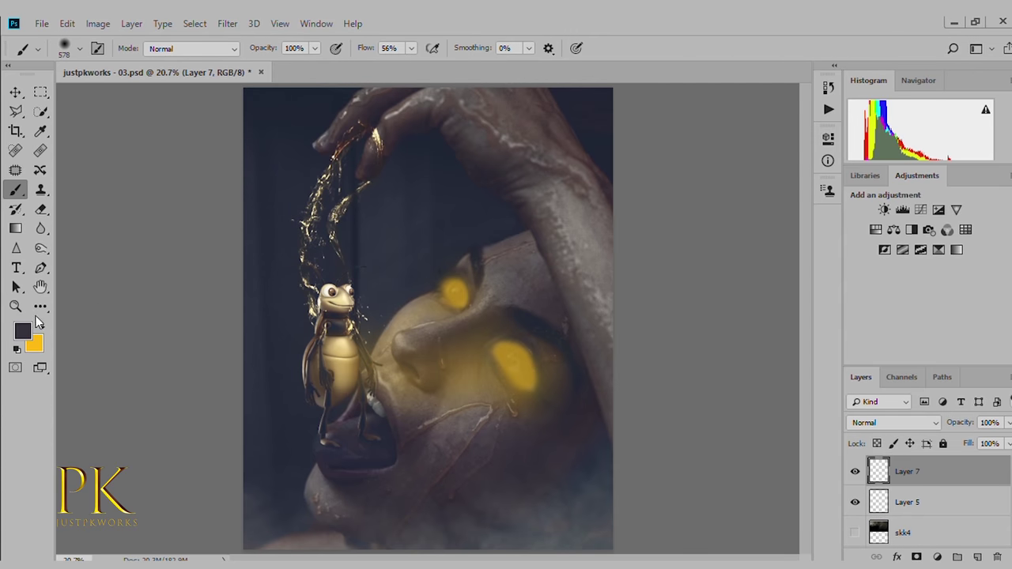
{"action": "key", "text": "i"}
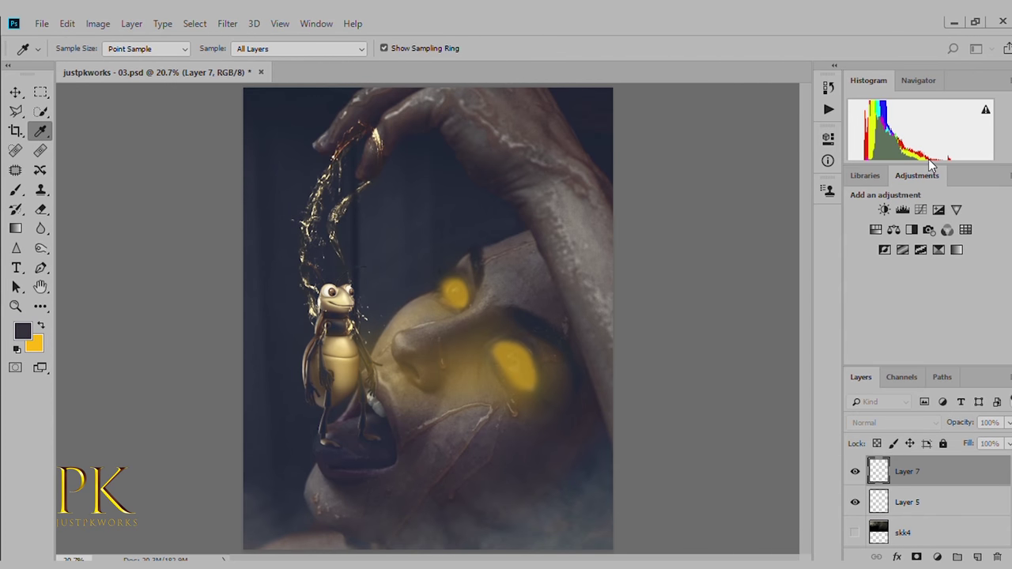
{"action": "key", "text": "b"}
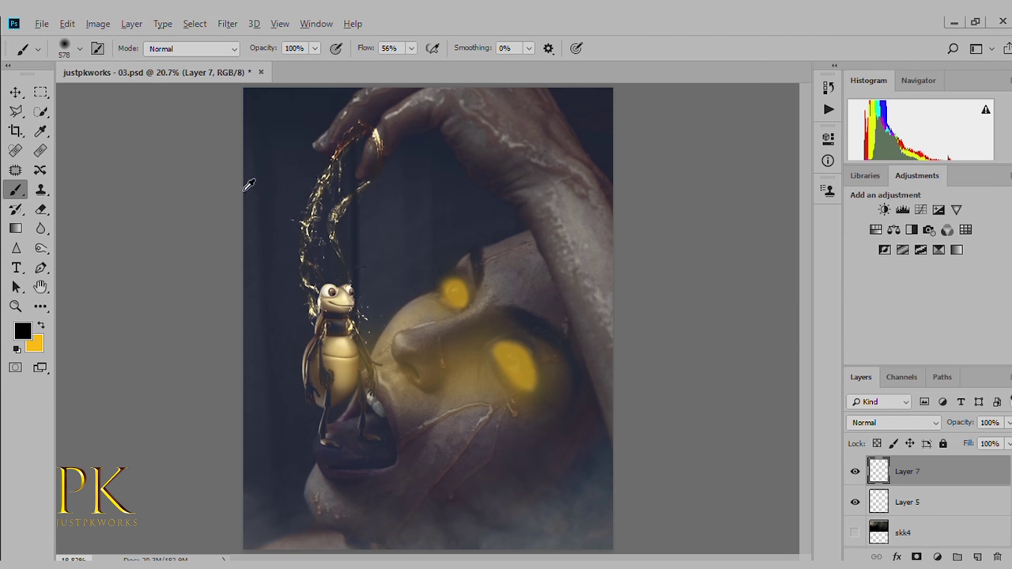
{"action": "scroll", "coordinate": [248, 185], "scroll_direction": "down", "scroll_amount": 2}
{"action": "mouse_move", "coordinate": [307, 181]}
{"action": "left_mouse_down"}
{"action": "mouse_move", "coordinate": [343, 189]}
{"action": "mouse_move", "coordinate": [330, 312]}
{"action": "left_mouse_up"}
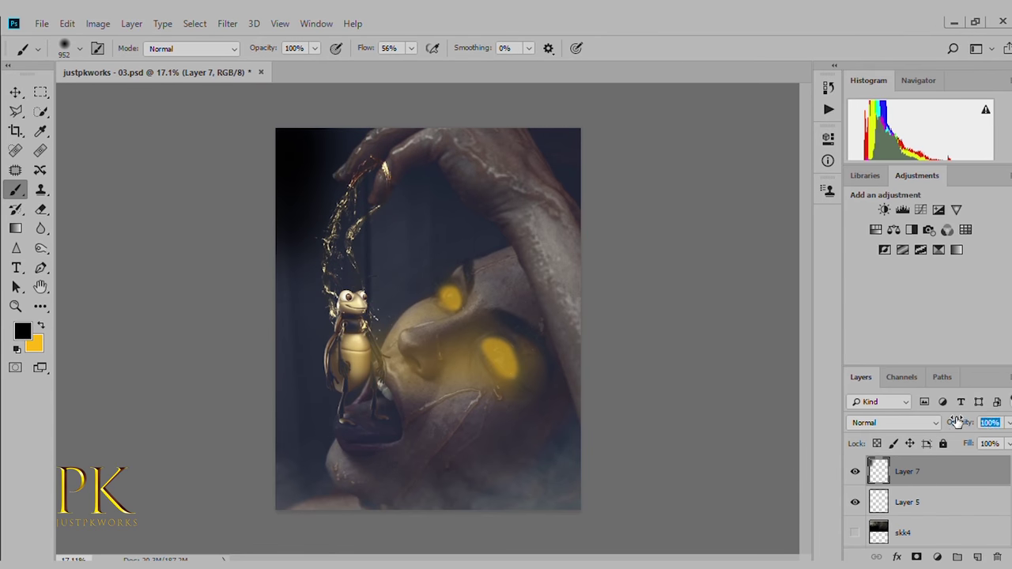
{"action": "key", "text": "Return"}
{"action": "left_click_drag", "start_coordinate": [944, 425], "coordinate": [946, 417]}
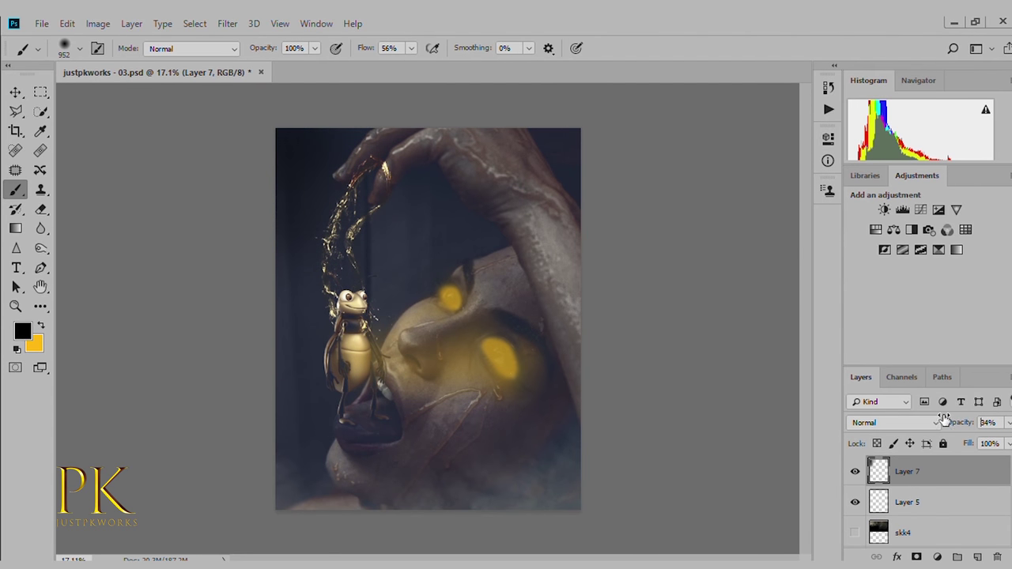
{"action": "scroll", "coordinate": [291, 290], "scroll_direction": "up", "scroll_amount": 1}
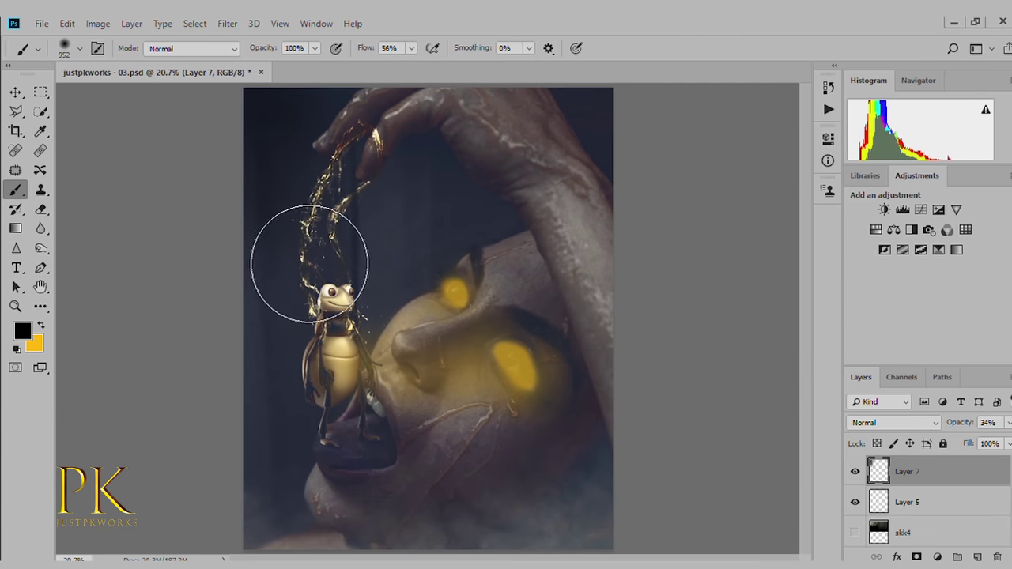
Paint black between the hand and glowing eye and around the cricket and lips.
{"action": "left_click_drag", "start_coordinate": [271, 327], "coordinate": [237, 327]}
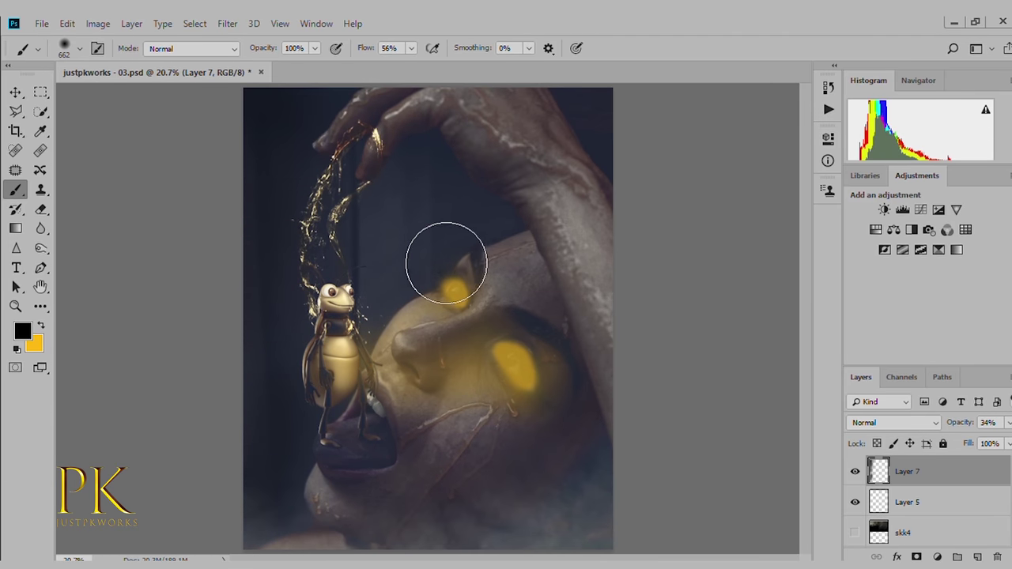
{"action": "left_click_drag", "start_coordinate": [384, 257], "coordinate": [346, 293]}
{"action": "mouse_move", "coordinate": [409, 233]}
{"action": "left_mouse_down"}
{"action": "mouse_move", "coordinate": [445, 192]}
{"action": "mouse_move", "coordinate": [511, 242]}
{"action": "mouse_move", "coordinate": [426, 275]}
{"action": "mouse_move", "coordinate": [334, 266]}
{"action": "mouse_move", "coordinate": [334, 233]}
{"action": "mouse_move", "coordinate": [358, 212]}
{"action": "left_mouse_up"}
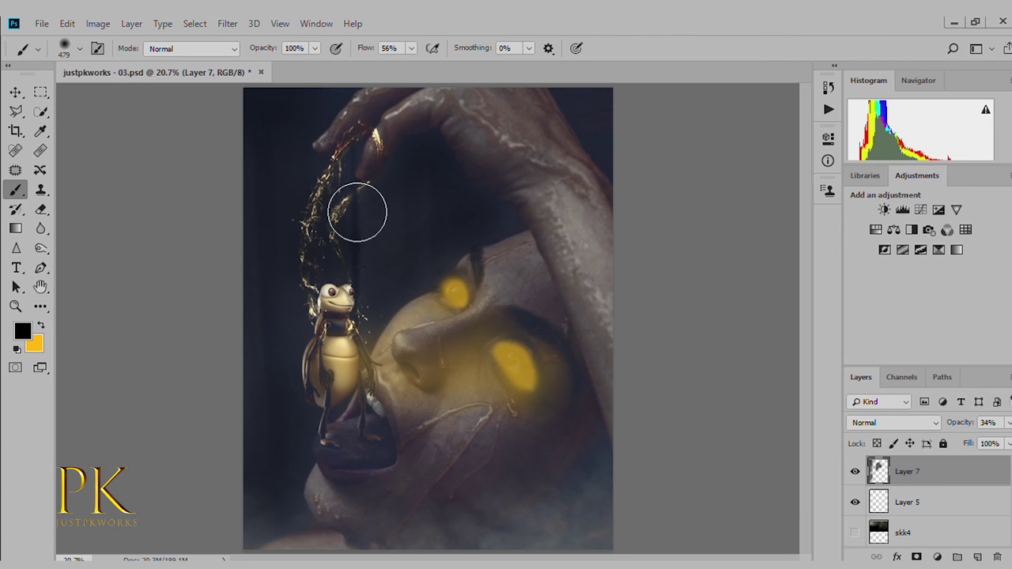
{"action": "key", "text": "bracketleft"}
{"action": "key", "text": "bracketleft"}
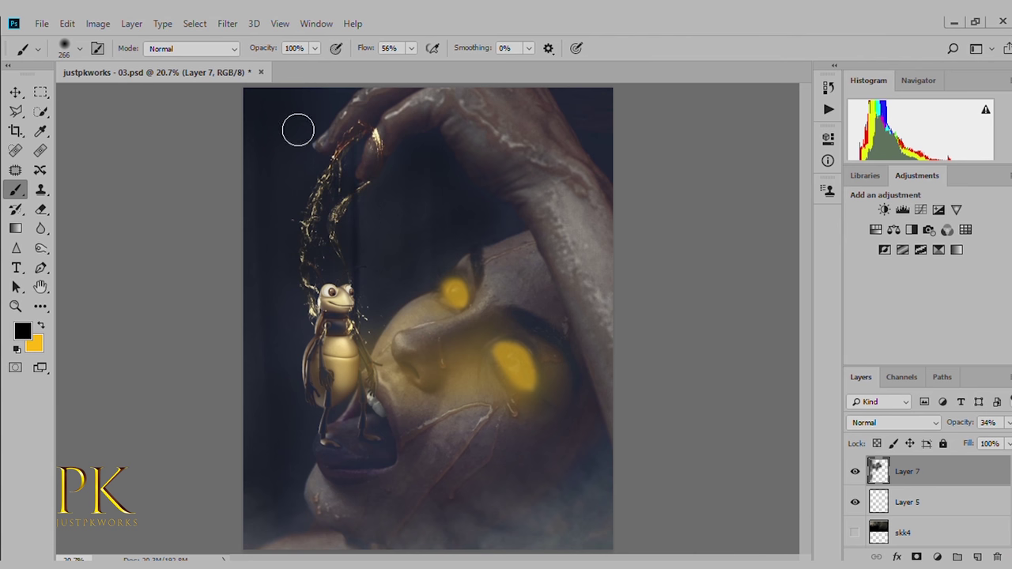
{"action": "key", "text": "bracketright"}
{"action": "key", "text": "bracketright"}
{"action": "key", "text": "bracketright"}
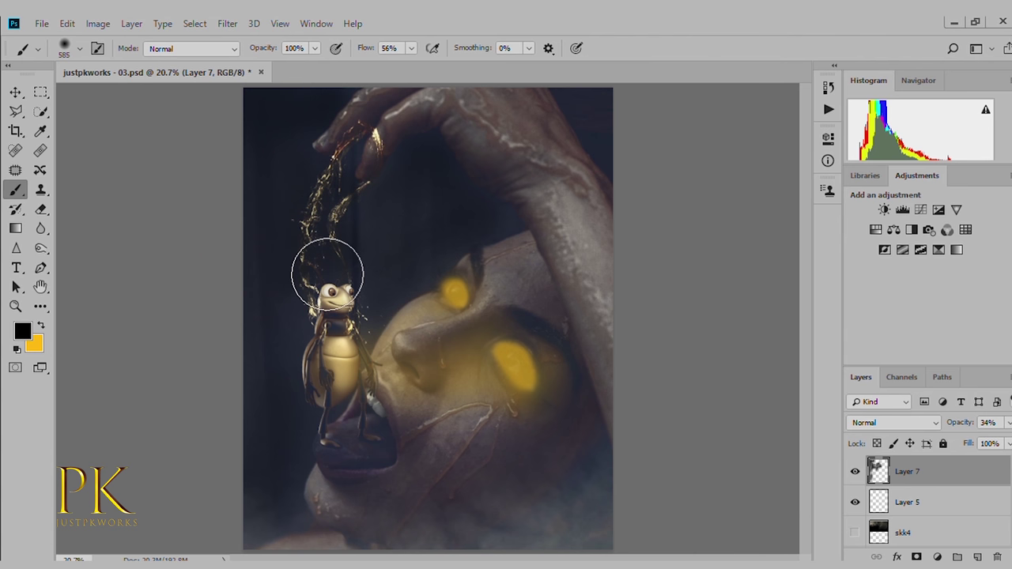
{"action": "left_click_drag", "start_coordinate": [294, 462], "coordinate": [396, 332]}
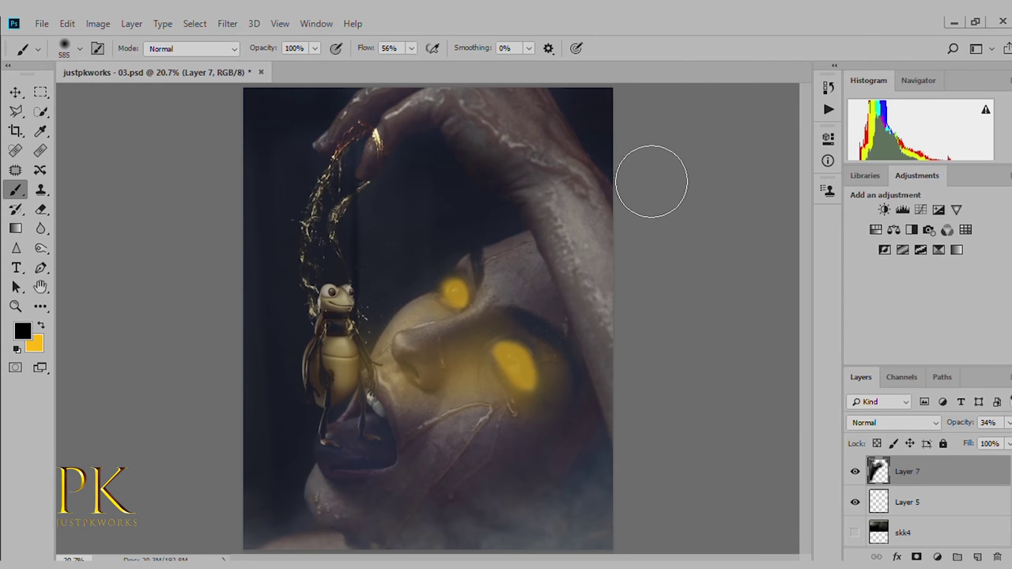
Darken the arm's right edge, the gap between arm and face, and the bottom edge.
{"action": "left_click_drag", "start_coordinate": [609, 139], "coordinate": [637, 239]}
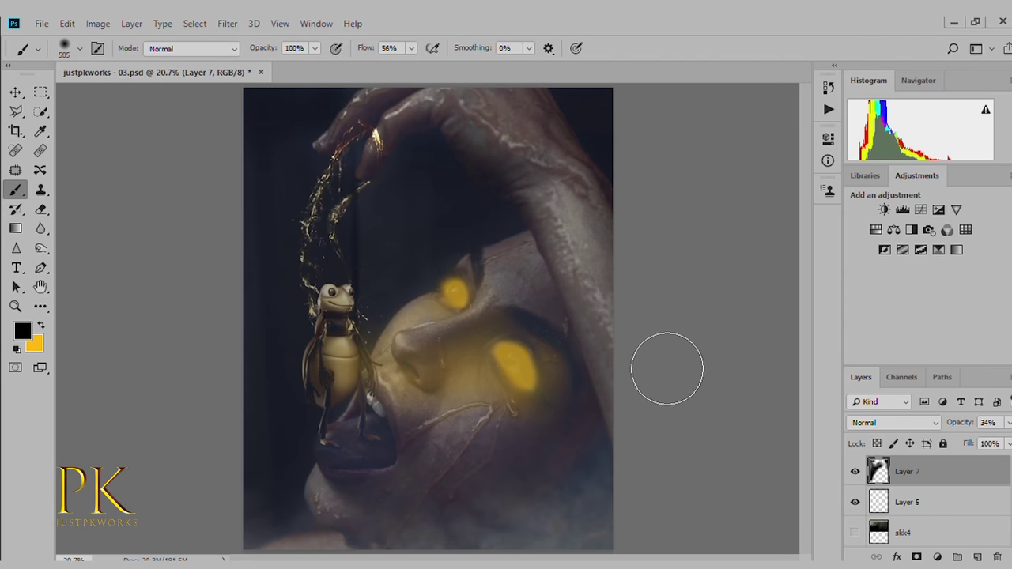
{"action": "scroll", "coordinate": [592, 307], "scroll_direction": "down", "scroll_amount": 1}
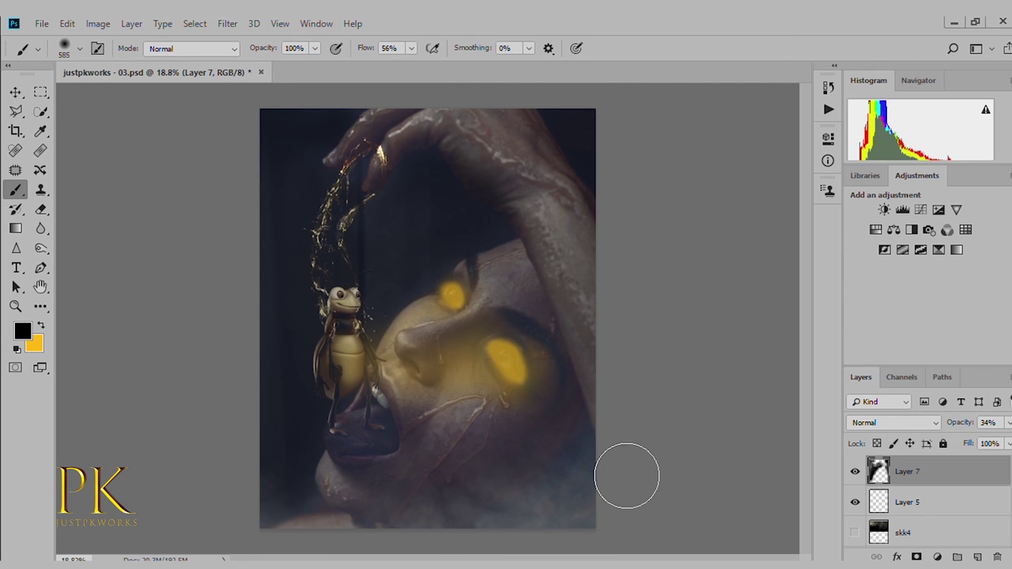
{"action": "left_click_drag", "start_coordinate": [587, 247], "coordinate": [556, 228]}
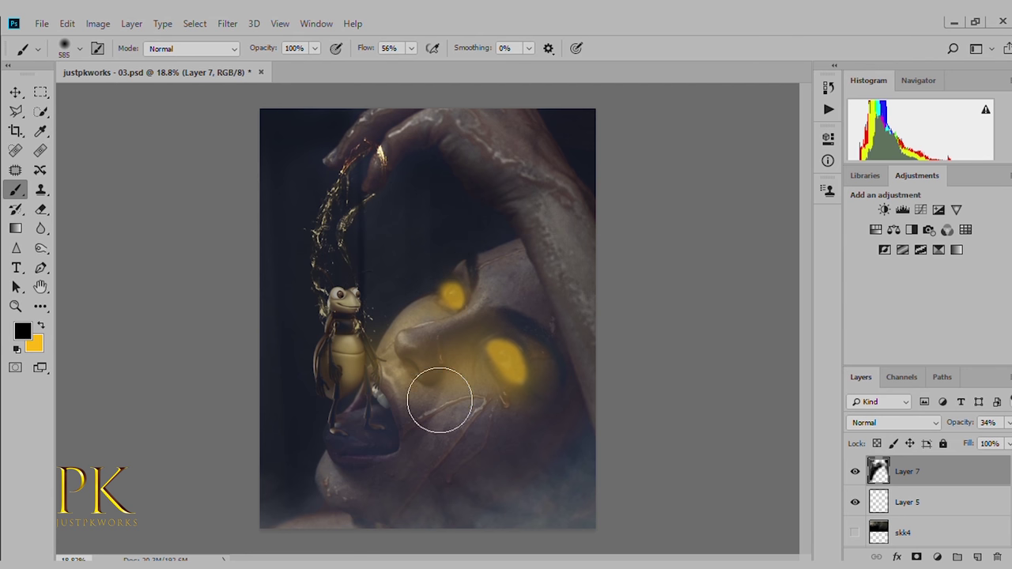
{"action": "left_click_drag", "start_coordinate": [327, 546], "coordinate": [373, 551]}
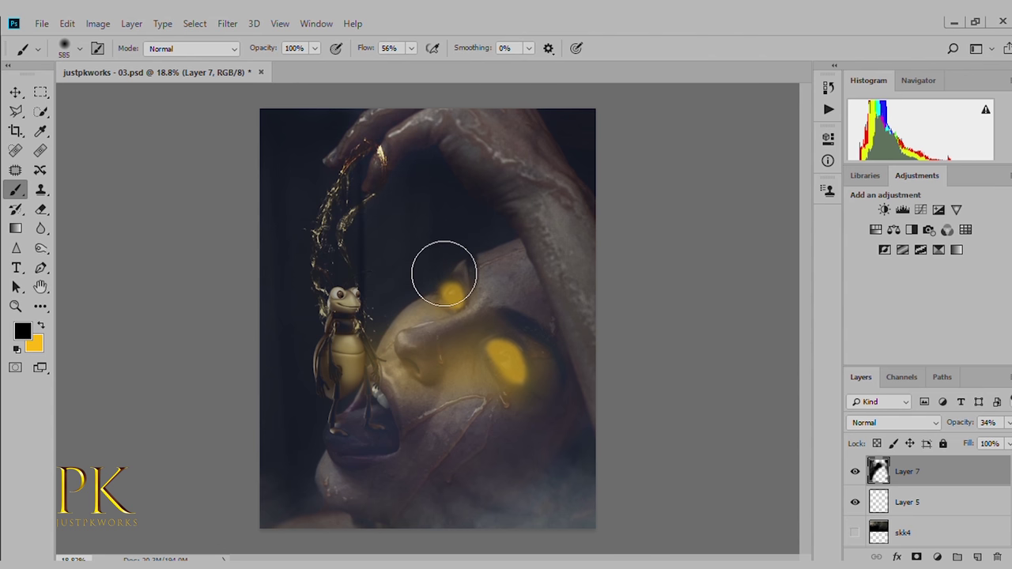
{"action": "scroll", "coordinate": [385, 274], "scroll_direction": "down", "scroll_amount": 1}
Toggle Layer 7 to compare before and after, then select and hide Layer 4's eye glow.
{"action": "left_click", "coordinate": [854, 473]}
{"action": "left_click", "coordinate": [853, 473]}
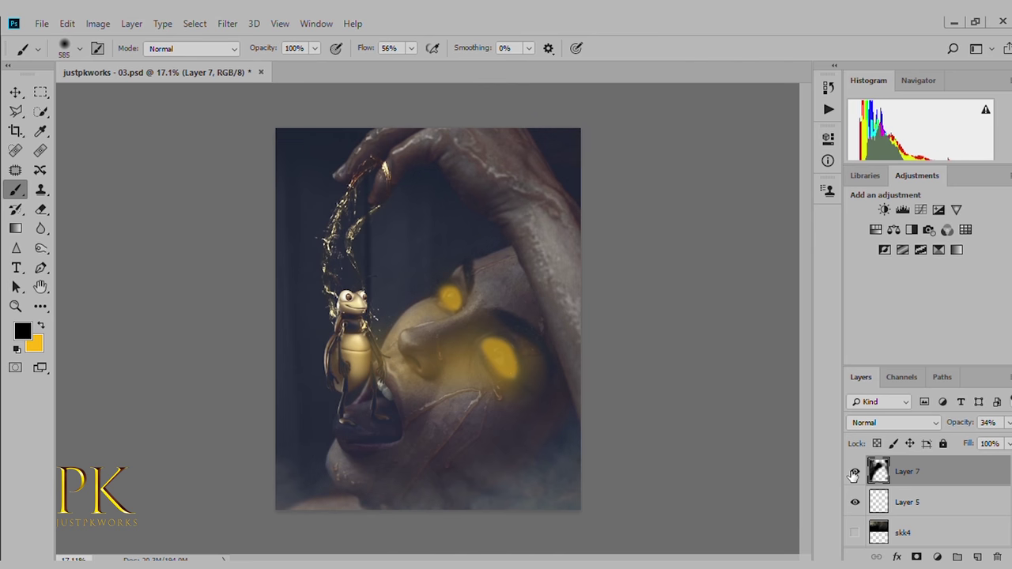
{"action": "left_click", "coordinate": [854, 472]}
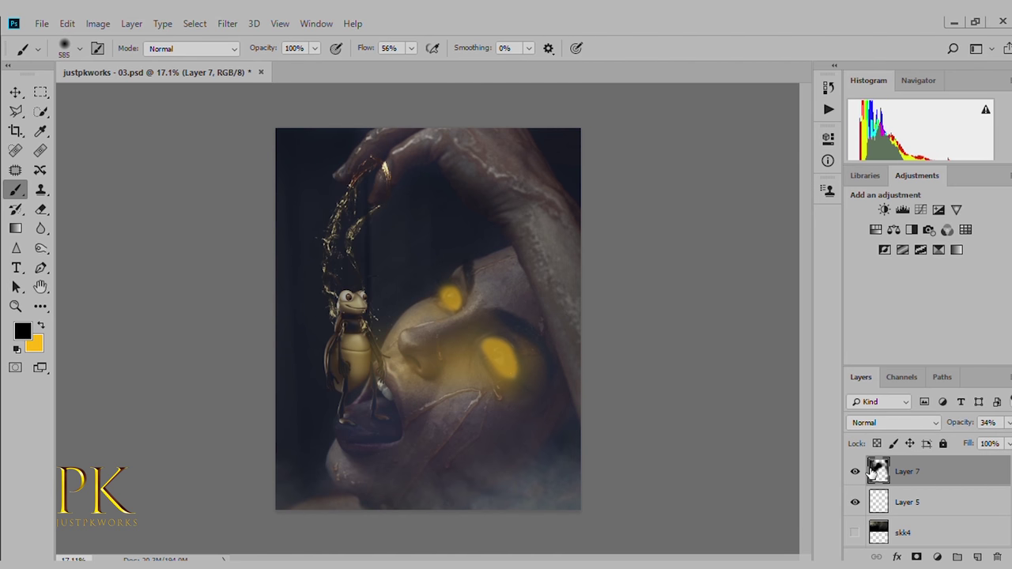
{"action": "scroll", "coordinate": [693, 447], "scroll_direction": "up", "scroll_amount": 2}
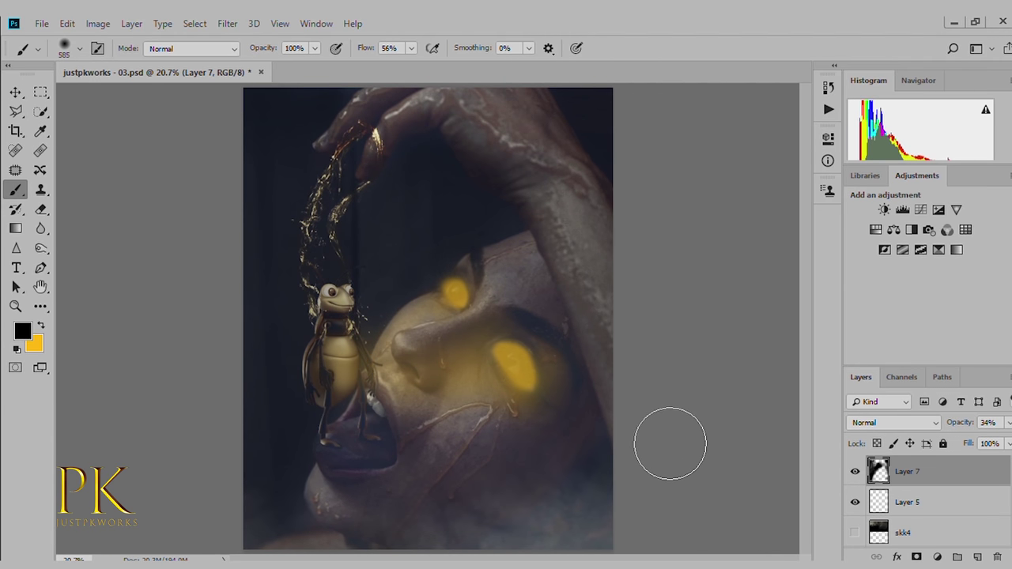
{"action": "scroll", "coordinate": [917, 527], "scroll_direction": "down", "scroll_amount": 2}
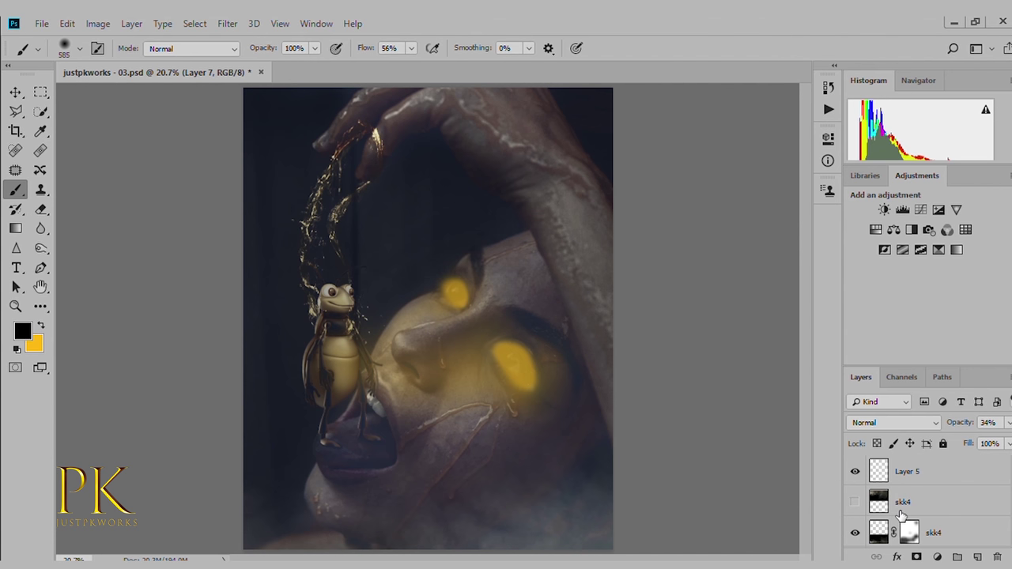
{"action": "scroll", "coordinate": [909, 529], "scroll_direction": "down", "scroll_amount": 1}
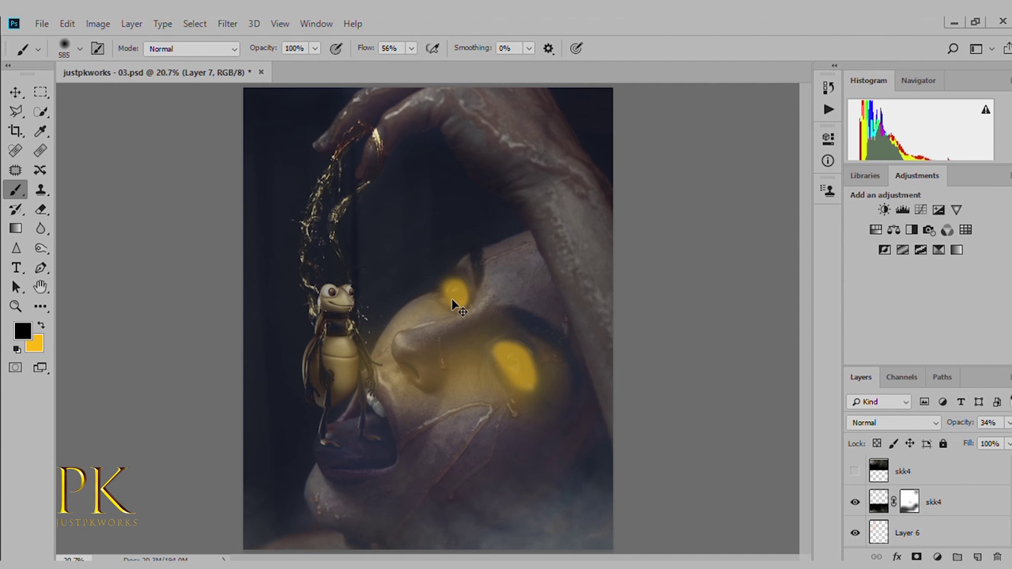
{"action": "key", "text": "v"}
{"action": "left_click", "coordinate": [510, 348], "text": "ctrl"}
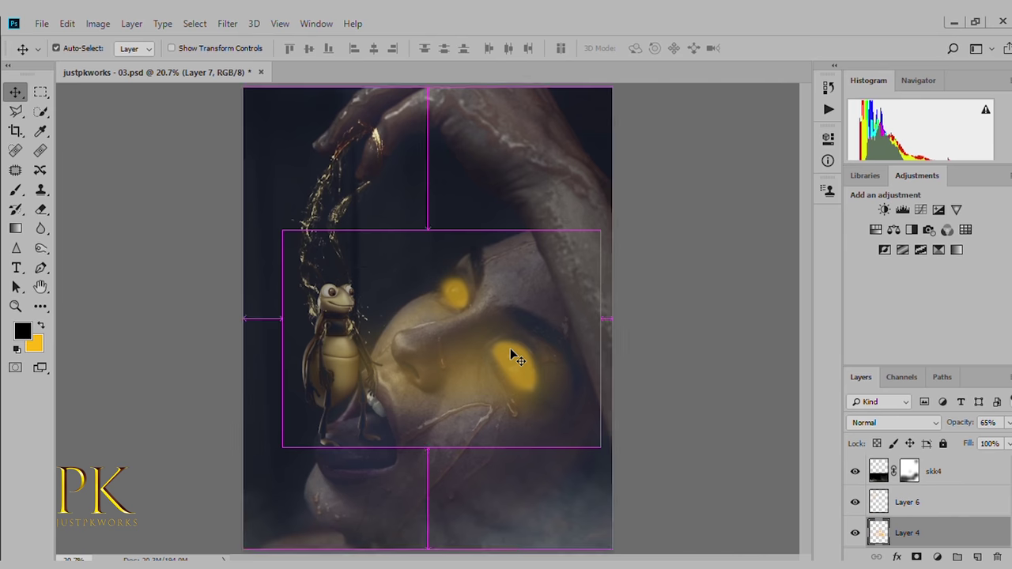
{"action": "left_click", "coordinate": [854, 533]}
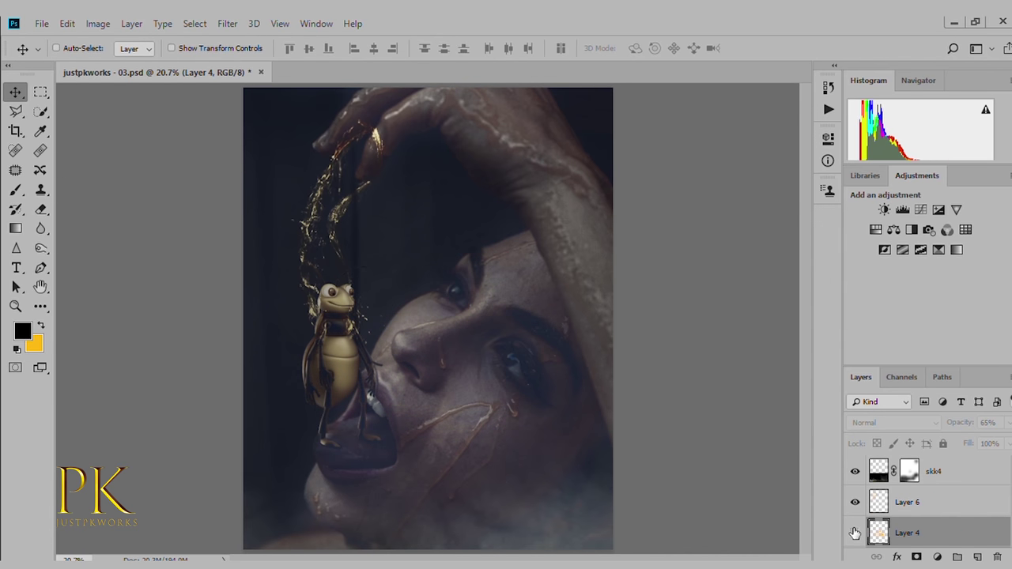
Zoom in on the eyes, paint a black slit across the lower eye, then undo it.
{"action": "scroll", "coordinate": [941, 522], "scroll_direction": "down", "scroll_amount": 1}
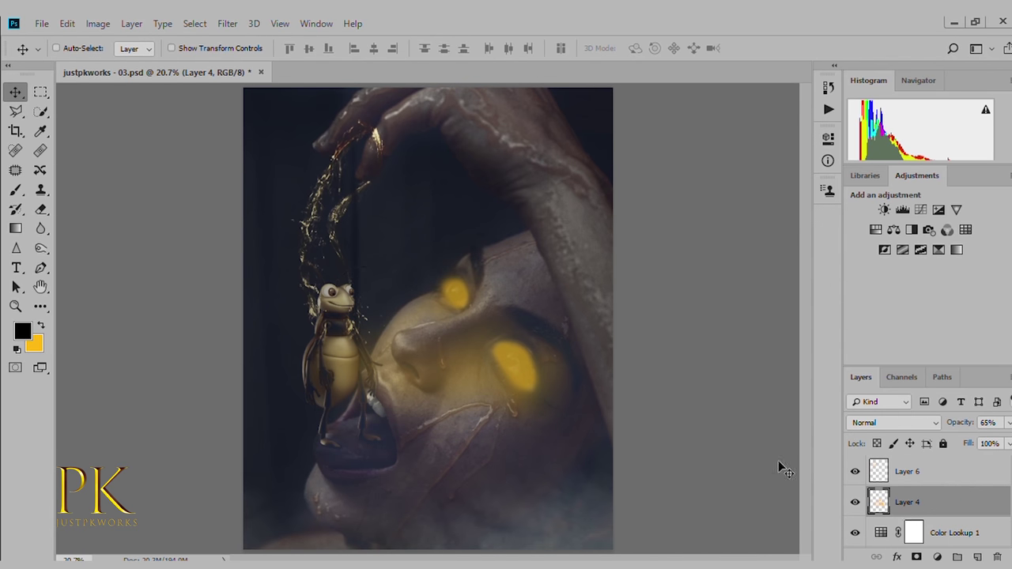
{"action": "scroll", "coordinate": [510, 370], "scroll_direction": "up", "scroll_amount": 2}
{"action": "scroll", "coordinate": [506, 365], "scroll_direction": "up", "scroll_amount": 2}
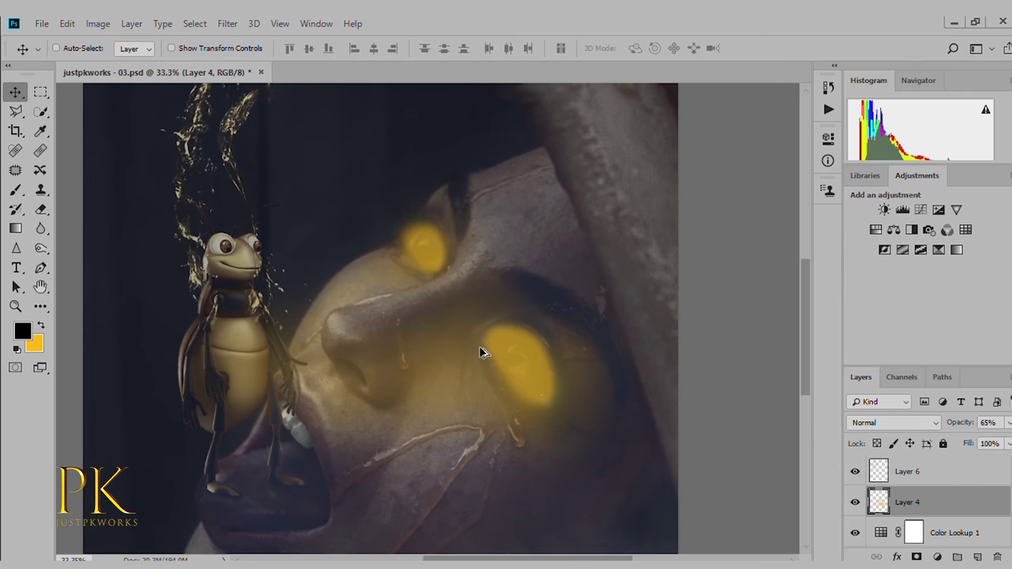
{"action": "scroll", "coordinate": [486, 356], "scroll_direction": "up", "scroll_amount": 2}
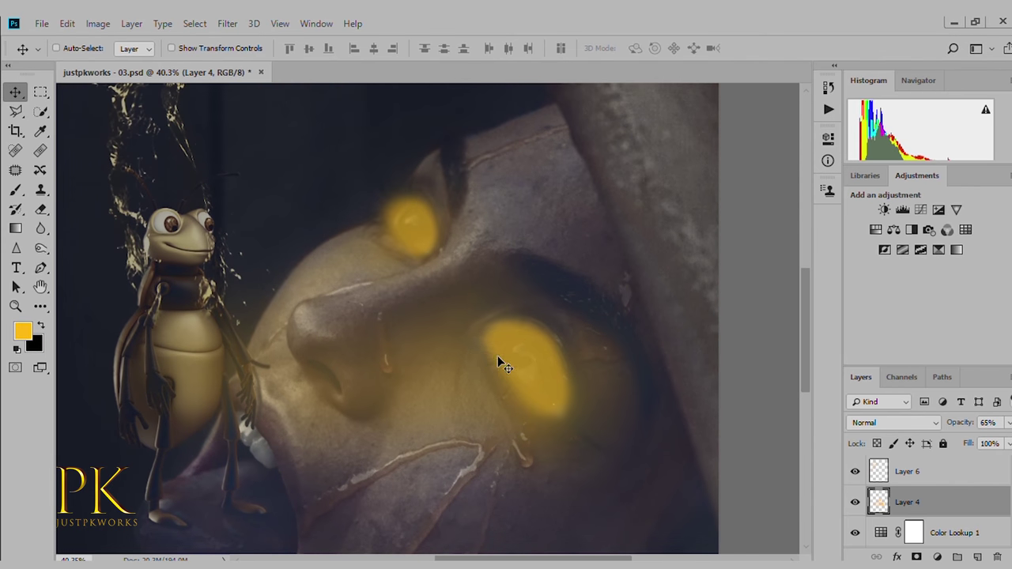
{"action": "key", "text": "b"}
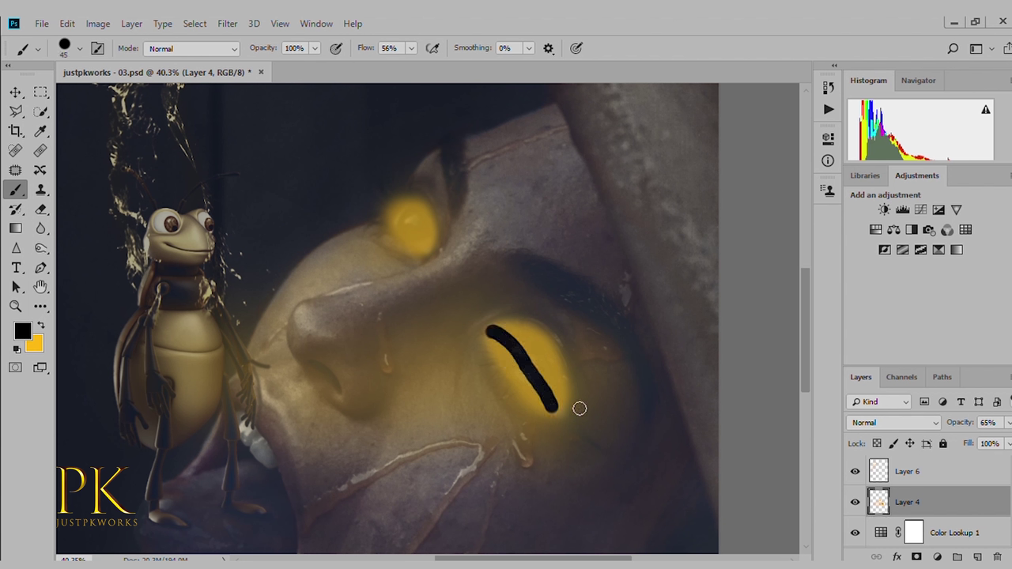
{"action": "key", "text": "ctrl+z"}
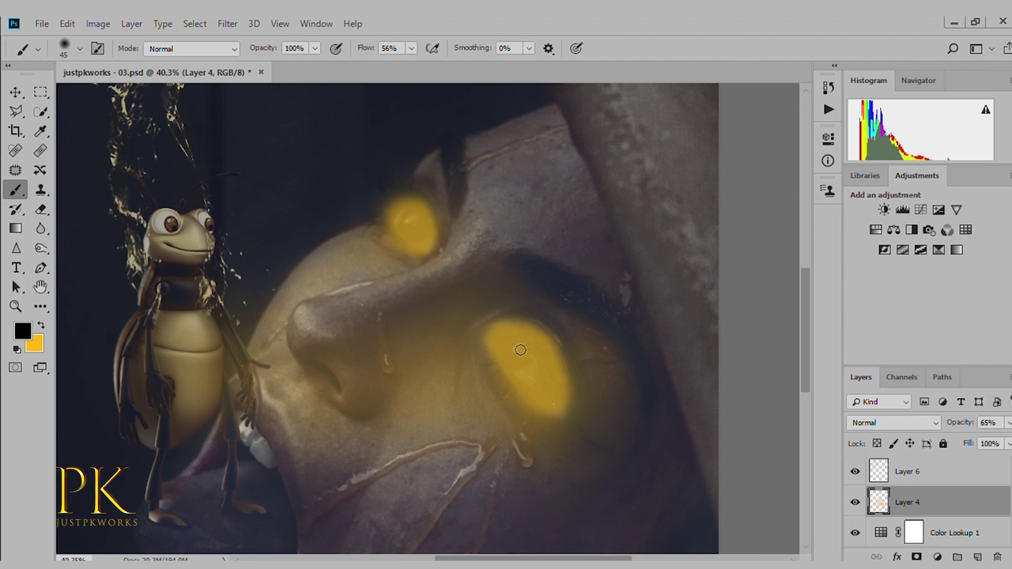
Enlarge the brush to eye size and dab round black pupils into the upper and lower eyes.
{"action": "left_click_drag", "start_coordinate": [524, 361], "coordinate": [534, 363]}
{"action": "scroll", "coordinate": [524, 360], "scroll_direction": "down", "scroll_amount": 1}
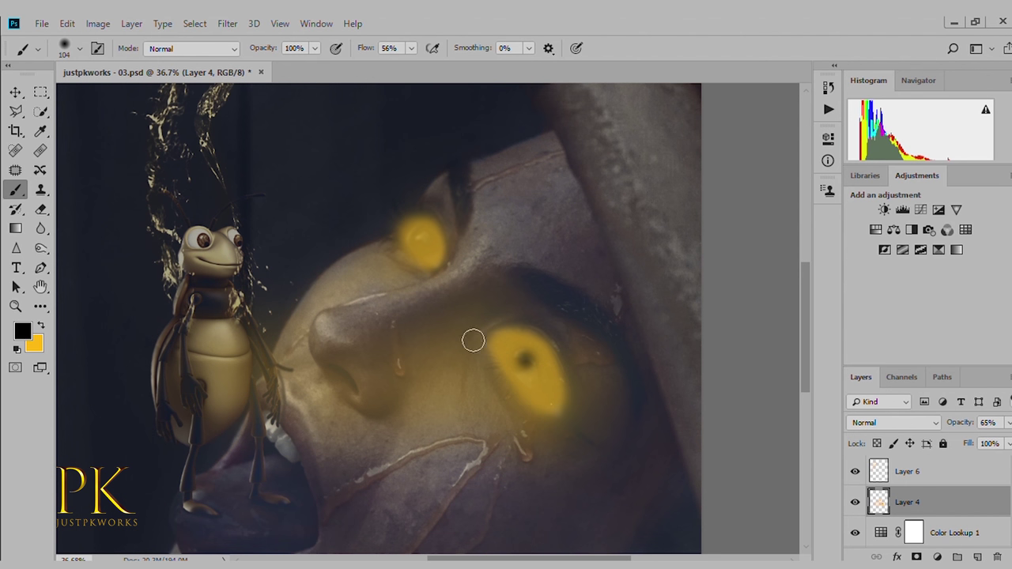
{"action": "scroll", "coordinate": [548, 386], "scroll_direction": "down", "scroll_amount": 2}
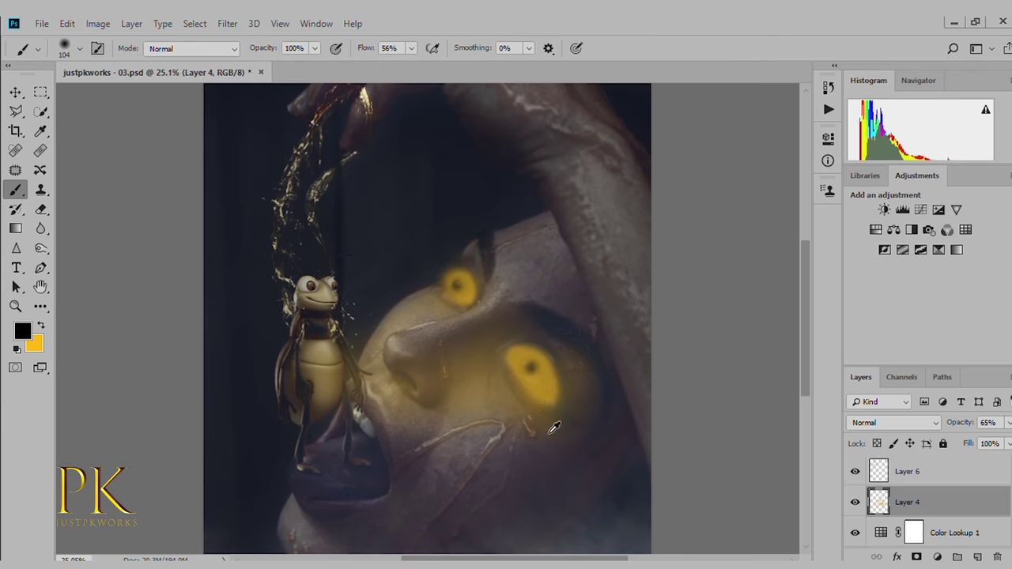
{"action": "scroll", "coordinate": [554, 424], "scroll_direction": "down", "scroll_amount": 2}
{"action": "mouse_move", "coordinate": [503, 356]}
{"action": "left_mouse_down"}
{"action": "mouse_move", "coordinate": [542, 367]}
{"action": "mouse_move", "coordinate": [569, 407]}
{"action": "left_mouse_up"}
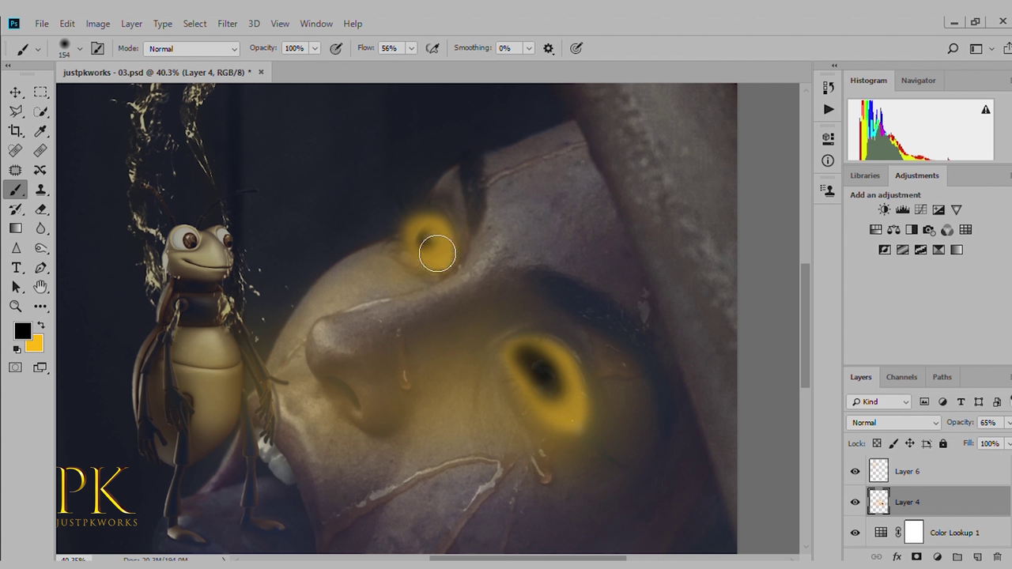
{"action": "left_click_drag", "start_coordinate": [438, 254], "coordinate": [440, 255]}
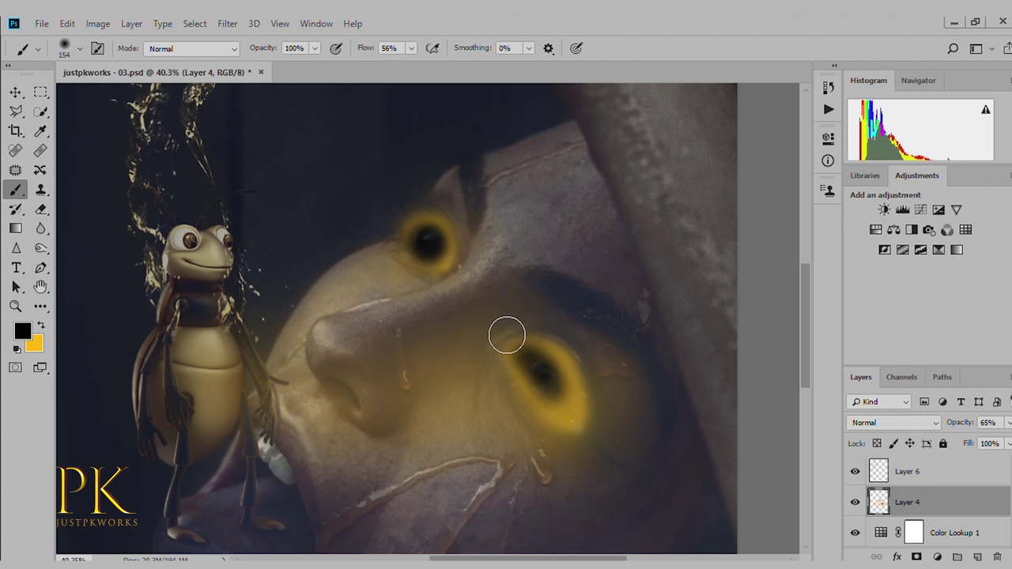
{"action": "left_click_drag", "start_coordinate": [553, 387], "coordinate": [577, 419]}
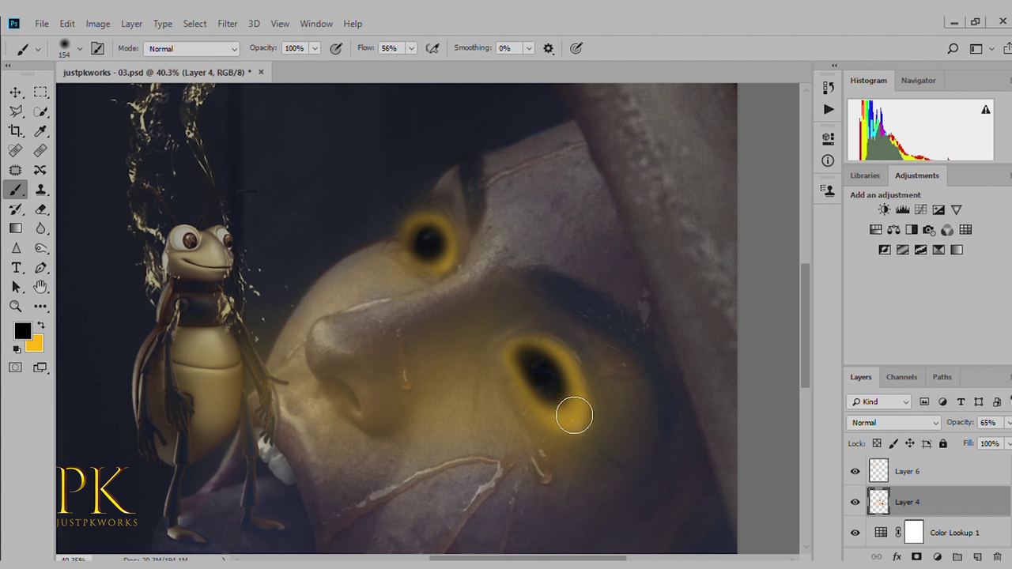
{"action": "scroll", "coordinate": [577, 419], "scroll_direction": "down", "scroll_amount": 3}
{"action": "scroll", "coordinate": [593, 430], "scroll_direction": "down", "scroll_amount": 2}
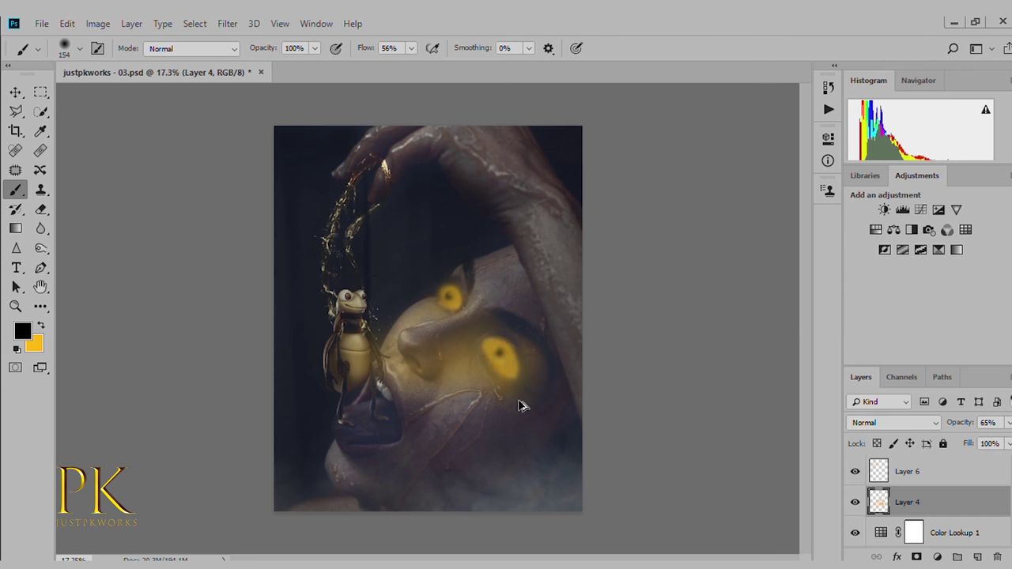
{"action": "scroll", "coordinate": [488, 357], "scroll_direction": "up", "scroll_amount": 1}
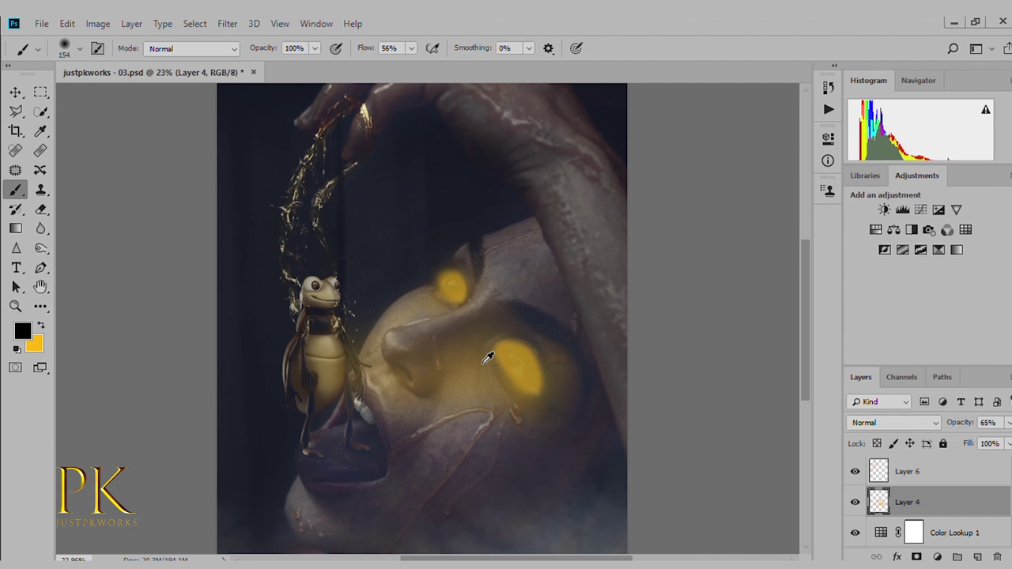
Undo the yellow glow strokes around the bug's head and chest.
{"action": "scroll", "coordinate": [451, 356], "scroll_direction": "up", "scroll_amount": 1}
{"action": "mouse_move", "coordinate": [308, 305]}
{"action": "left_mouse_down"}
{"action": "mouse_move", "coordinate": [352, 314]}
{"action": "mouse_move", "coordinate": [317, 286]}
{"action": "left_mouse_up"}
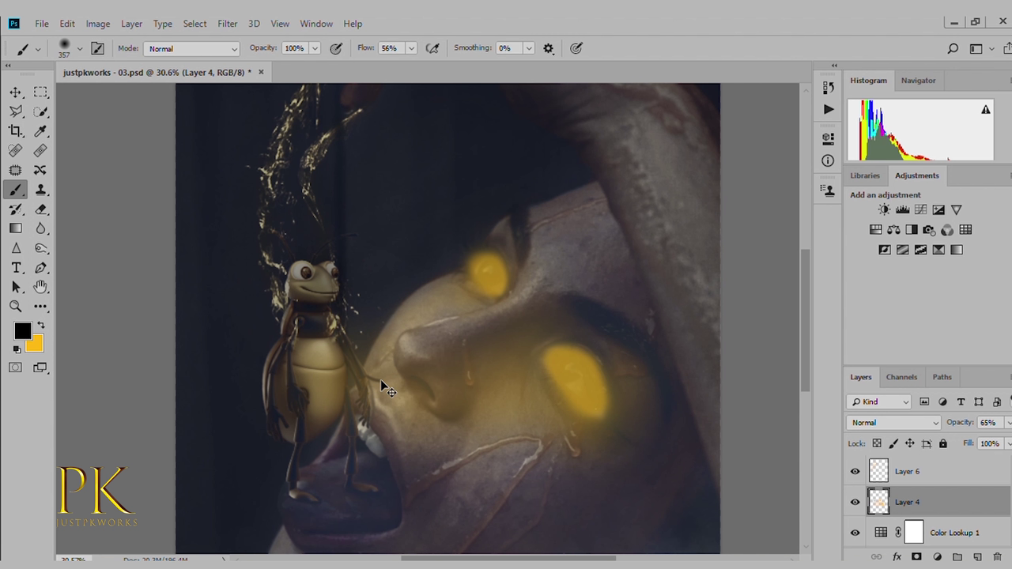
{"action": "key", "text": "ctrl+z"}
{"action": "key", "text": "x"}
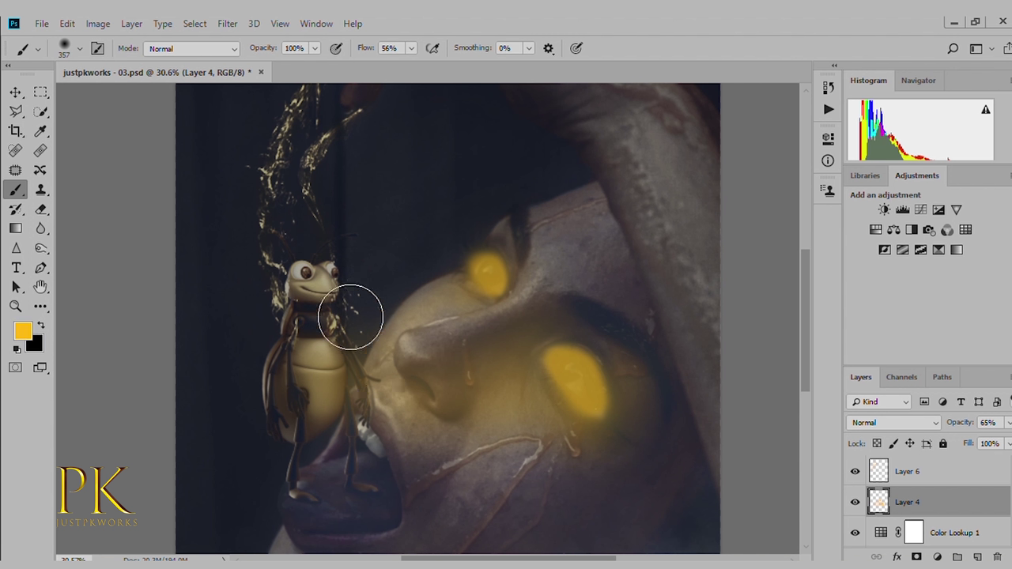
{"action": "left_click", "coordinate": [326, 290]}
{"action": "key", "text": "ctrl+z"}
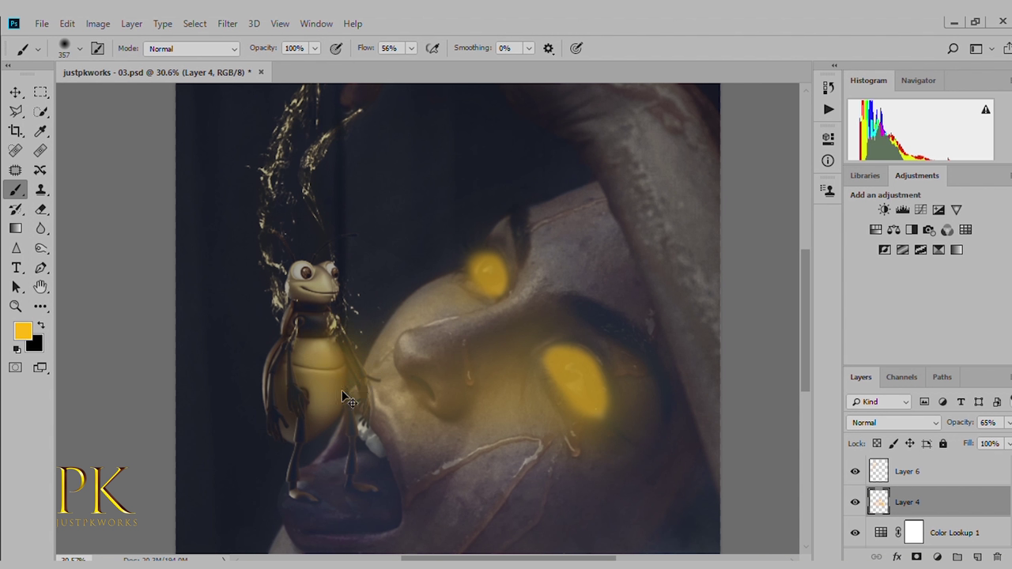
{"action": "key", "text": "ctrl+z"}
Set brush opacity to 70% and softly paint along the lower lip crack.
{"action": "type", "text": "70"}
{"action": "left_click_drag", "start_coordinate": [445, 478], "coordinate": [478, 474]}
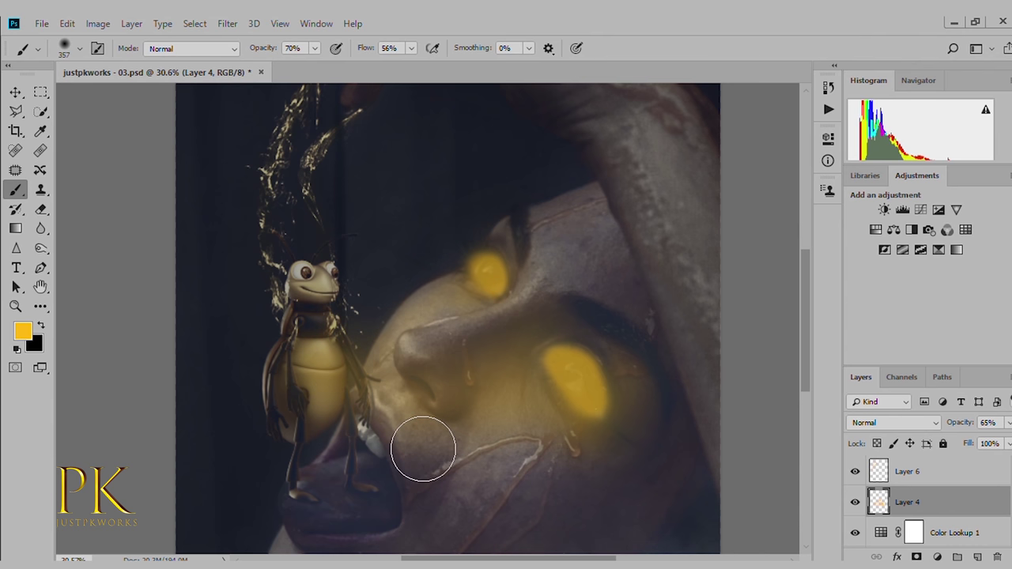
{"action": "scroll", "coordinate": [423, 435], "scroll_direction": "down", "scroll_amount": 5}
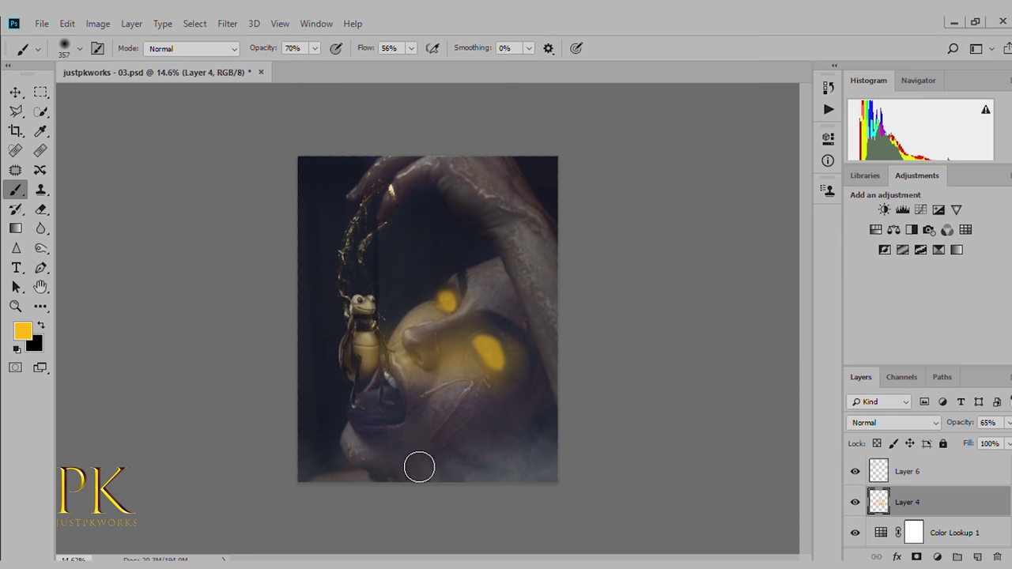
{"action": "scroll", "coordinate": [386, 431], "scroll_direction": "up", "scroll_amount": 5}
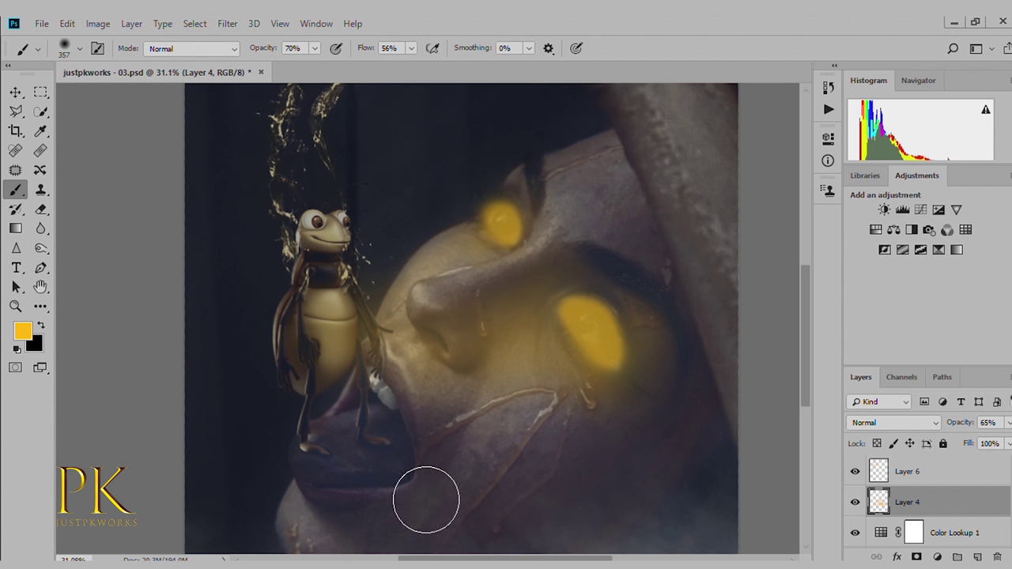
{"action": "scroll", "coordinate": [421, 509], "scroll_direction": "down", "scroll_amount": 3}
{"action": "scroll", "coordinate": [455, 487], "scroll_direction": "down", "scroll_amount": 1}
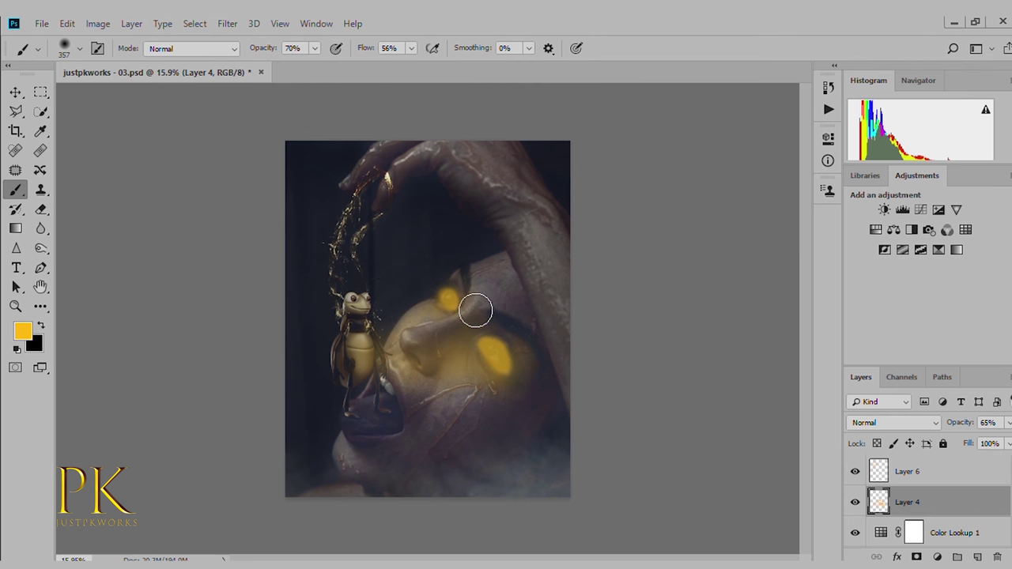
{"action": "scroll", "coordinate": [398, 169], "scroll_direction": "up", "scroll_amount": 2}
Paint yellow glow on the fingertip and down the honey strands, then undo two strokes.
{"action": "left_click", "coordinate": [391, 158]}
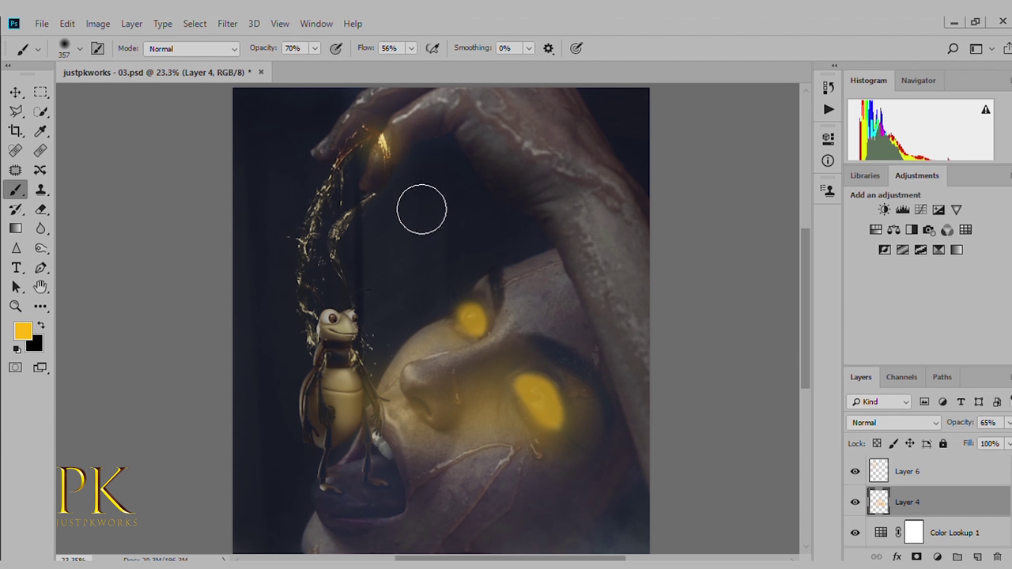
{"action": "left_click_drag", "start_coordinate": [381, 152], "coordinate": [345, 179]}
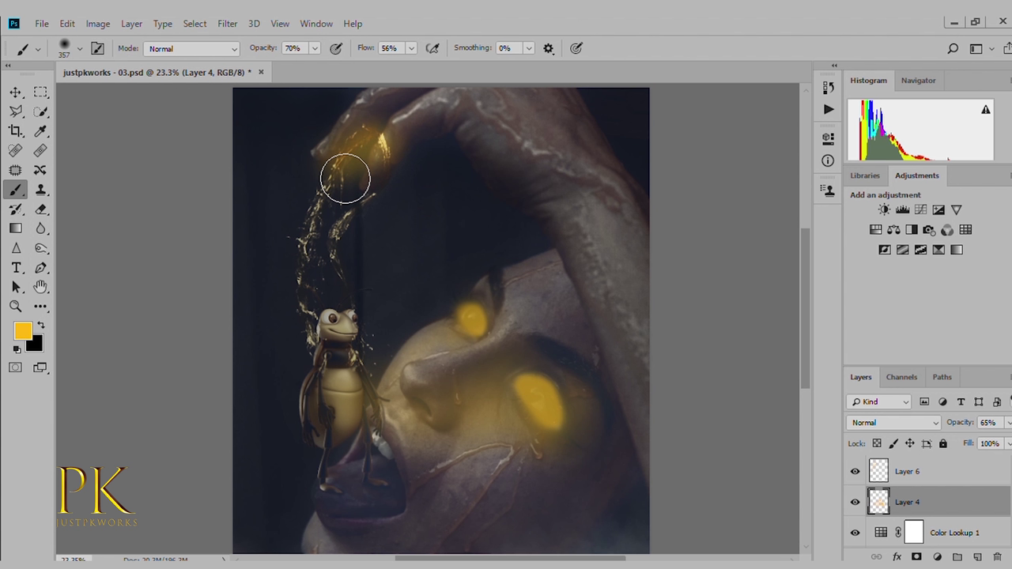
{"action": "mouse_move", "coordinate": [380, 204]}
{"action": "left_mouse_down"}
{"action": "mouse_move", "coordinate": [336, 169]}
{"action": "mouse_move", "coordinate": [365, 148]}
{"action": "left_mouse_up"}
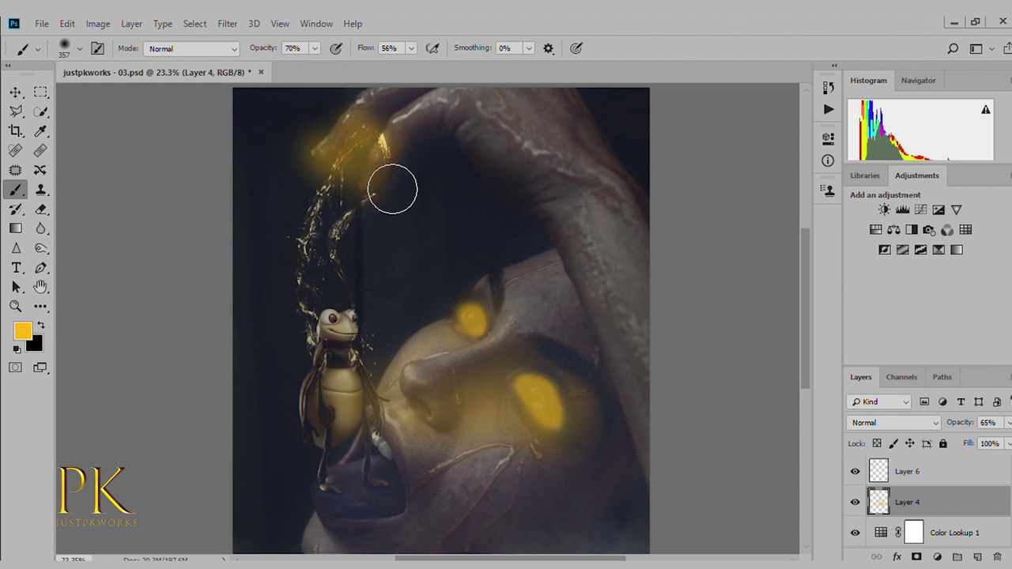
{"action": "key", "text": "ctrl+z"}
{"action": "key", "text": "ctrl+z"}
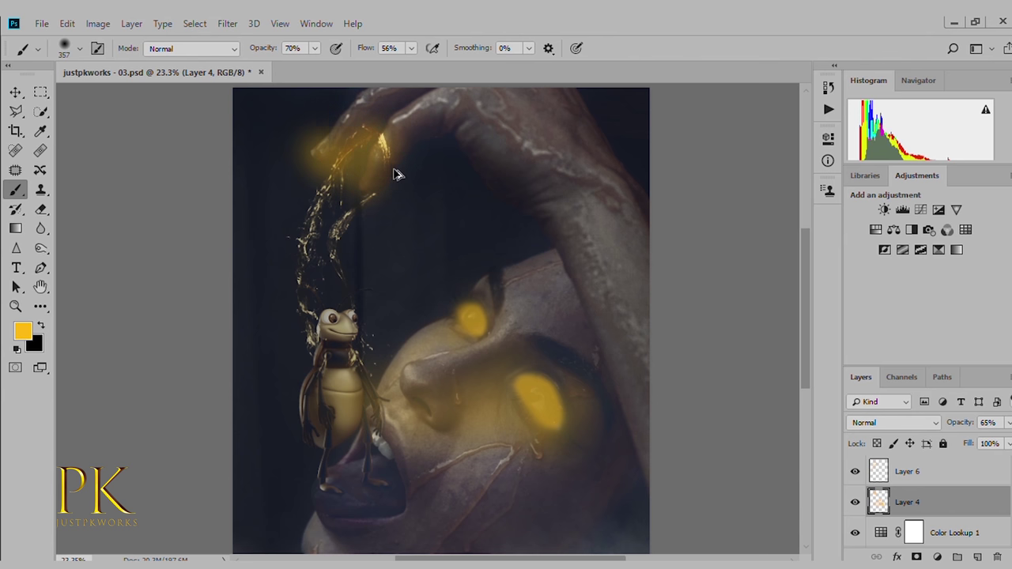
{"action": "key", "text": "ctrl+z"}
{"action": "key", "text": "ctrl+z"}
{"action": "key", "text": "ctrl+z"}
{"action": "key", "text": "ctrl+z"}
Build brighter glow on the fingertip and honey streaks, then undo it to a faint glint.
{"action": "left_click", "coordinate": [387, 152]}
{"action": "left_click", "coordinate": [385, 153]}
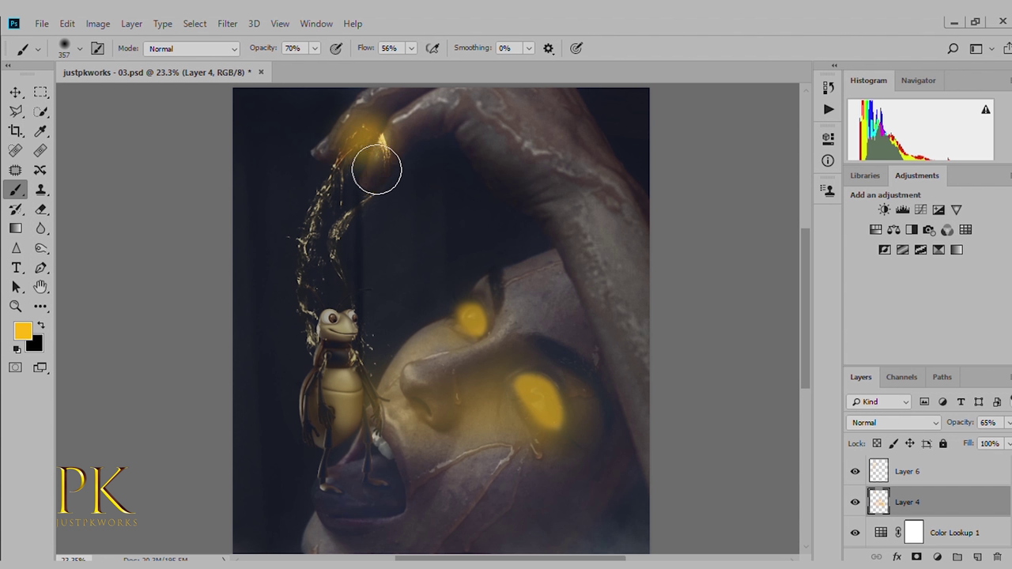
{"action": "left_click", "coordinate": [356, 168]}
{"action": "left_click_drag", "start_coordinate": [365, 186], "coordinate": [378, 204]}
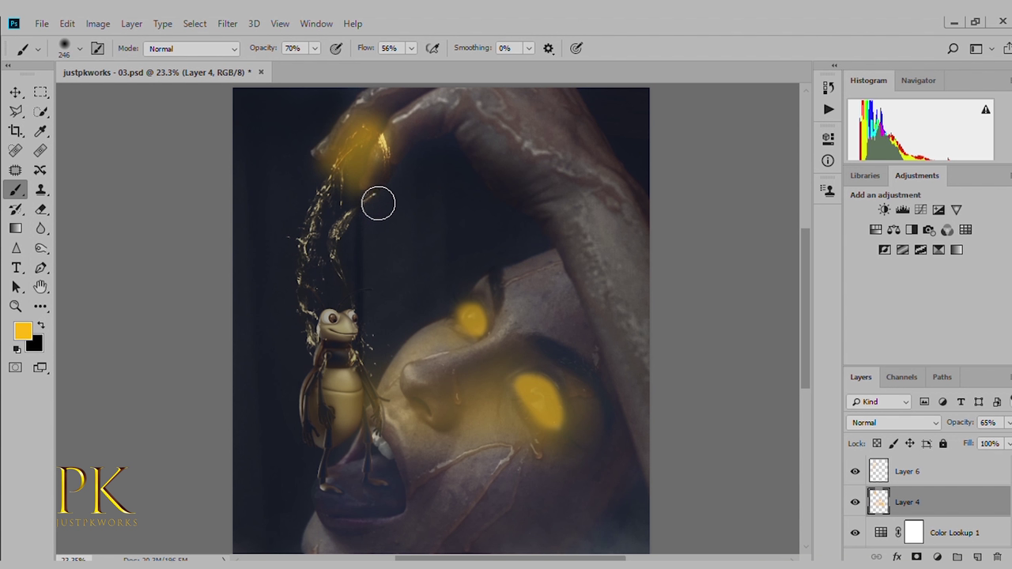
{"action": "mouse_move", "coordinate": [352, 190]}
{"action": "left_mouse_down"}
{"action": "mouse_move", "coordinate": [317, 218]}
{"action": "mouse_move", "coordinate": [341, 250]}
{"action": "mouse_move", "coordinate": [332, 299]}
{"action": "left_mouse_up"}
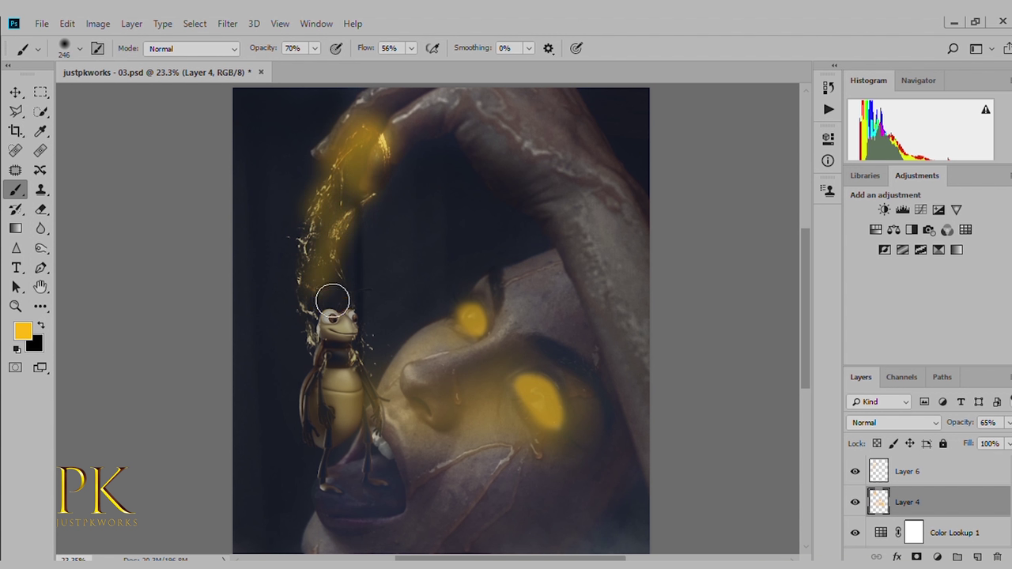
{"action": "key", "text": "ctrl+z"}
{"action": "key", "text": "ctrl+z"}
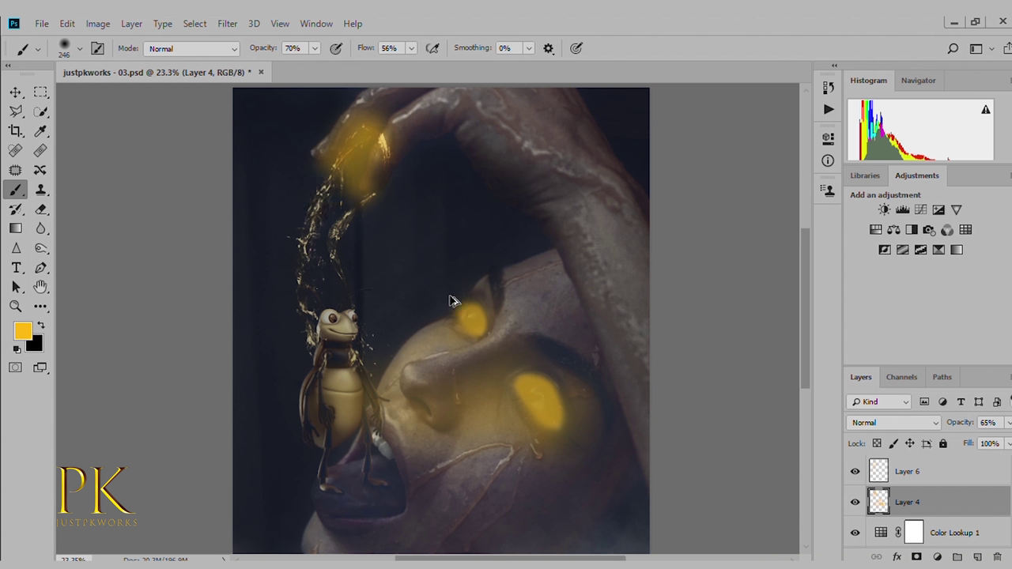
{"action": "key", "text": "ctrl+z"}
{"action": "key", "text": "ctrl+z"}
{"action": "key", "text": "ctrl+z"}
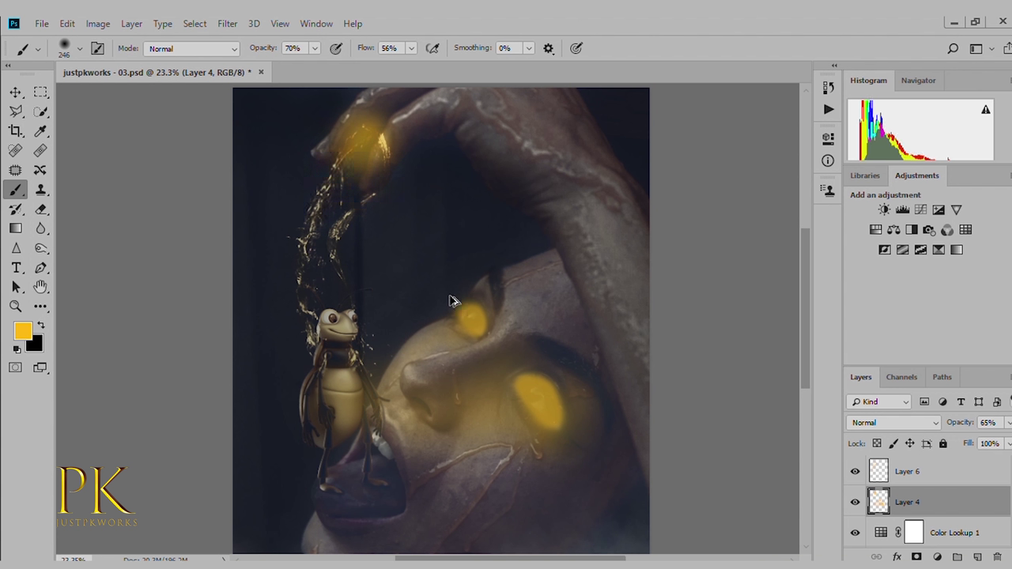
{"action": "key", "text": "ctrl+z"}
{"action": "key", "text": "ctrl+z"}
{"action": "key", "text": "ctrl+z"}
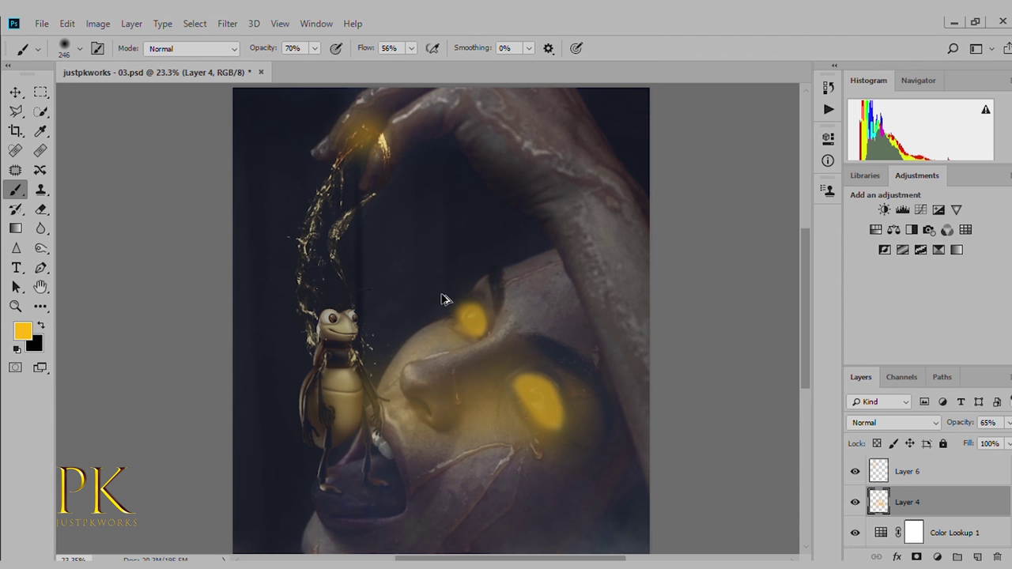
{"action": "key", "text": "ctrl+z"}
{"action": "key", "text": "ctrl+z"}
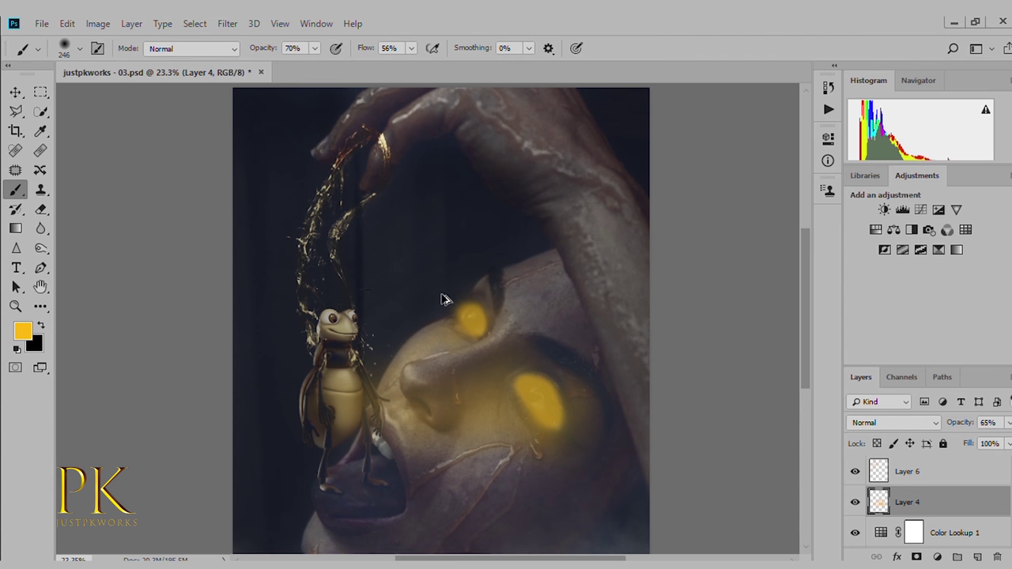
{"action": "scroll", "coordinate": [459, 311], "scroll_direction": "down", "scroll_amount": 2}
Add a new layer and brush soft yellow down and across the top of the raised arm.
{"action": "scroll", "coordinate": [418, 316], "scroll_direction": "down", "scroll_amount": 1}
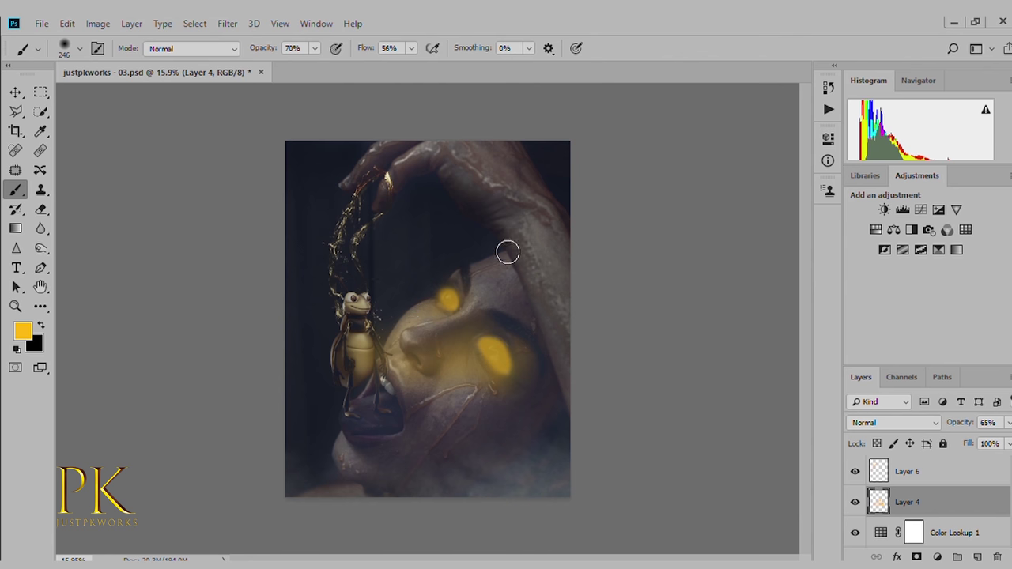
{"action": "left_click_drag", "start_coordinate": [492, 177], "coordinate": [577, 291]}
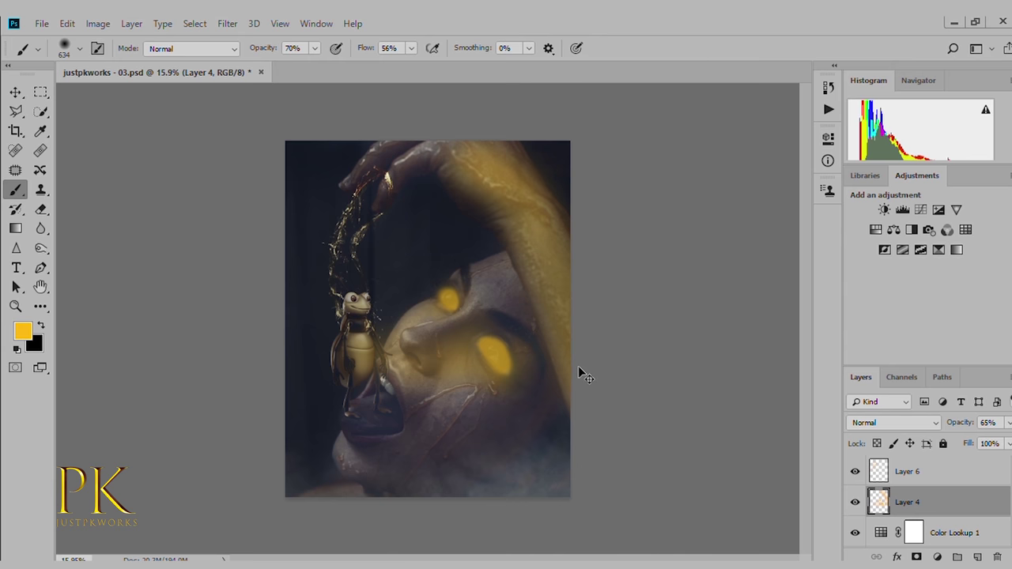
{"action": "key", "text": "ctrl+z"}
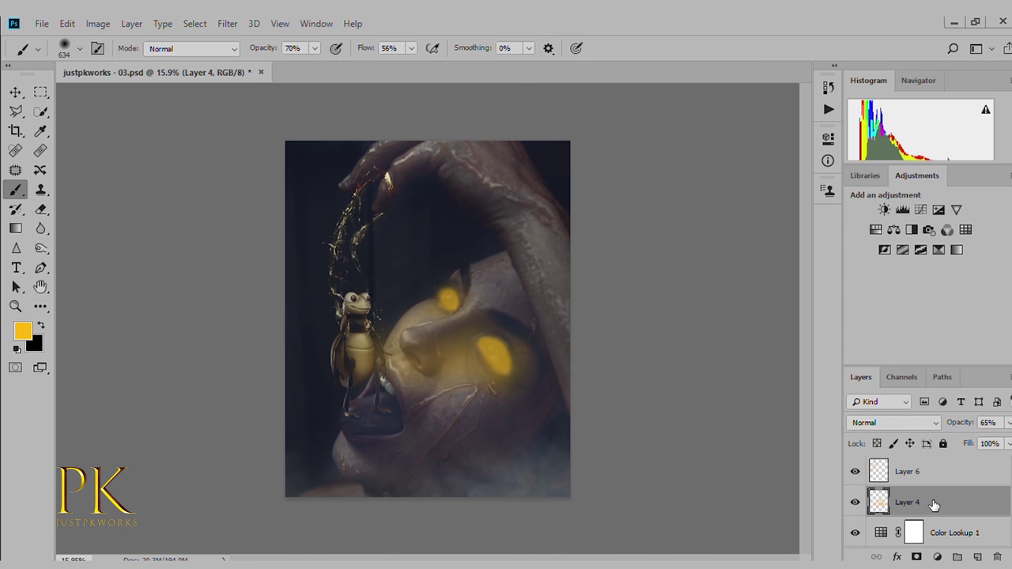
{"action": "left_click", "coordinate": [978, 557]}
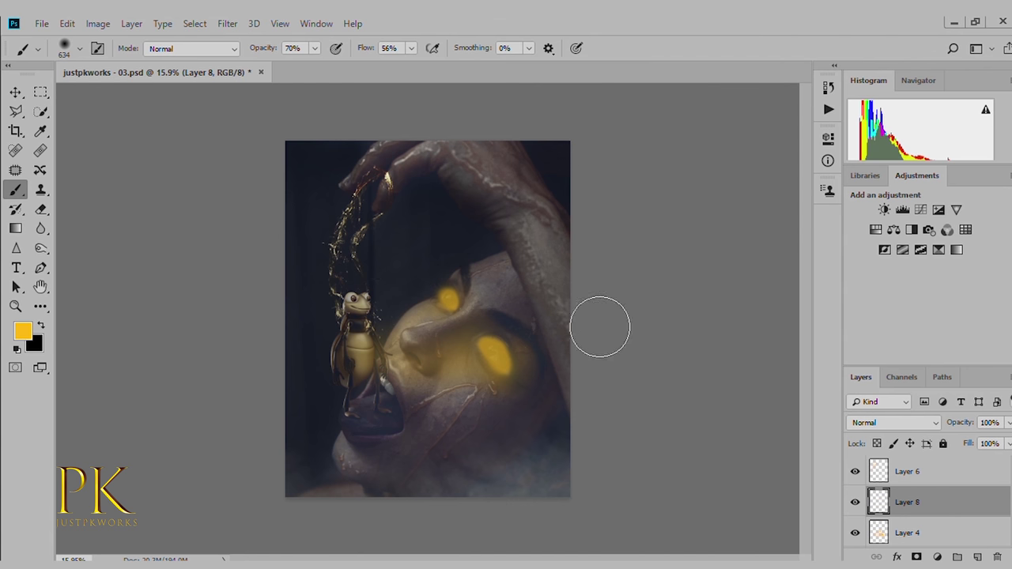
{"action": "mouse_move", "coordinate": [519, 197]}
{"action": "left_mouse_down"}
{"action": "mouse_move", "coordinate": [564, 244]}
{"action": "mouse_move", "coordinate": [614, 366]}
{"action": "left_mouse_up"}
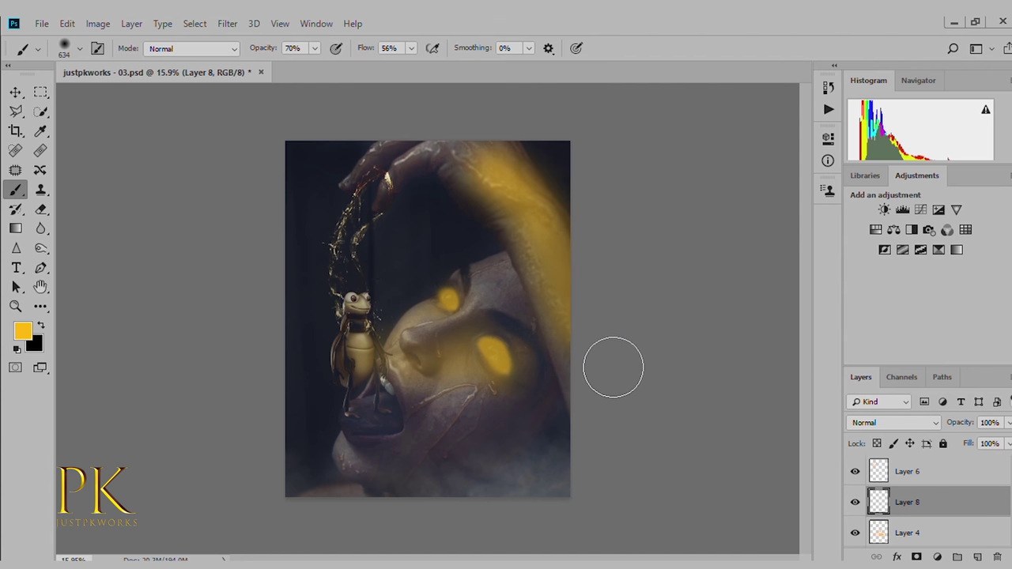
{"action": "mouse_move", "coordinate": [566, 217]}
{"action": "left_mouse_down"}
{"action": "mouse_move", "coordinate": [514, 164]}
{"action": "mouse_move", "coordinate": [535, 178]}
{"action": "left_mouse_up"}
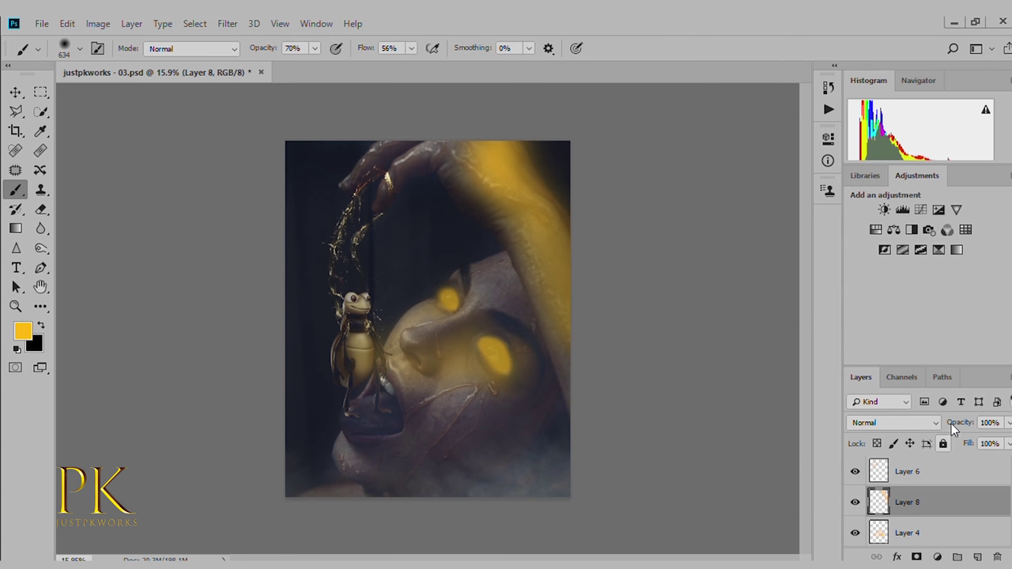
Fade and compare the arm glow, then delete its layer and save the document.
{"action": "left_click_drag", "start_coordinate": [961, 417], "coordinate": [923, 424]}
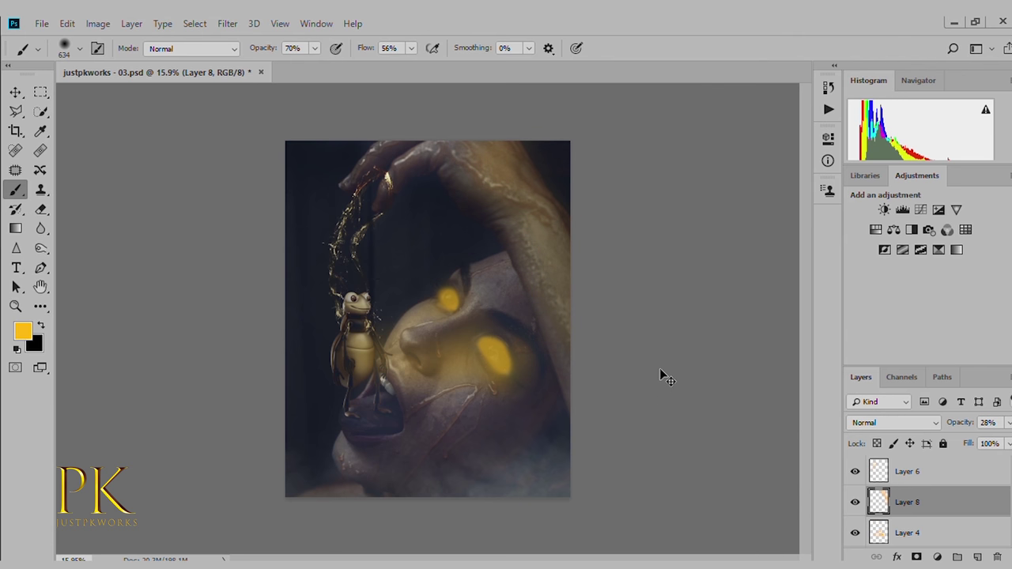
{"action": "scroll", "coordinate": [659, 368], "scroll_direction": "up", "scroll_amount": 2, "text": "alt"}
{"action": "left_click", "coordinate": [855, 502]}
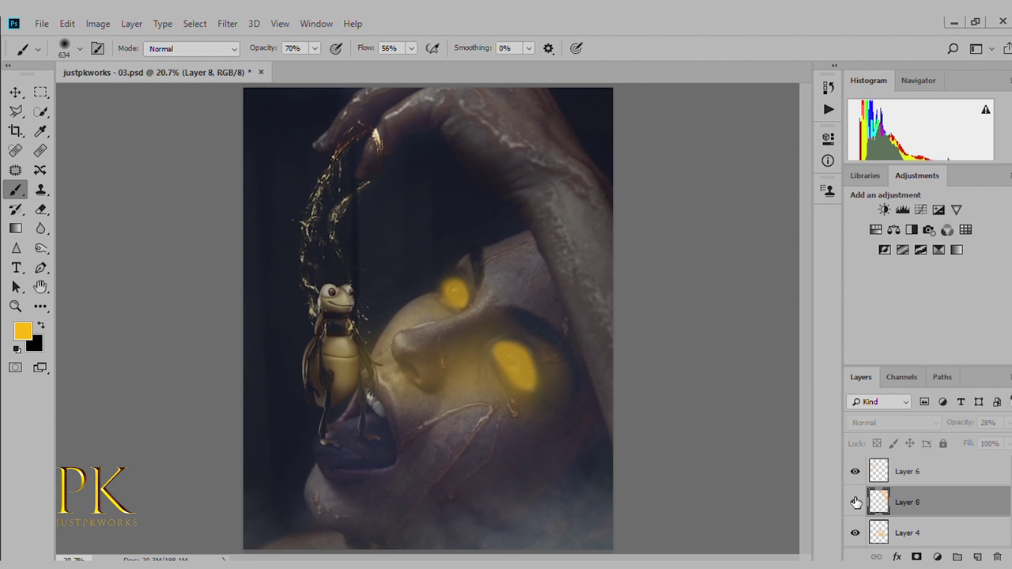
{"action": "left_click", "coordinate": [994, 557]}
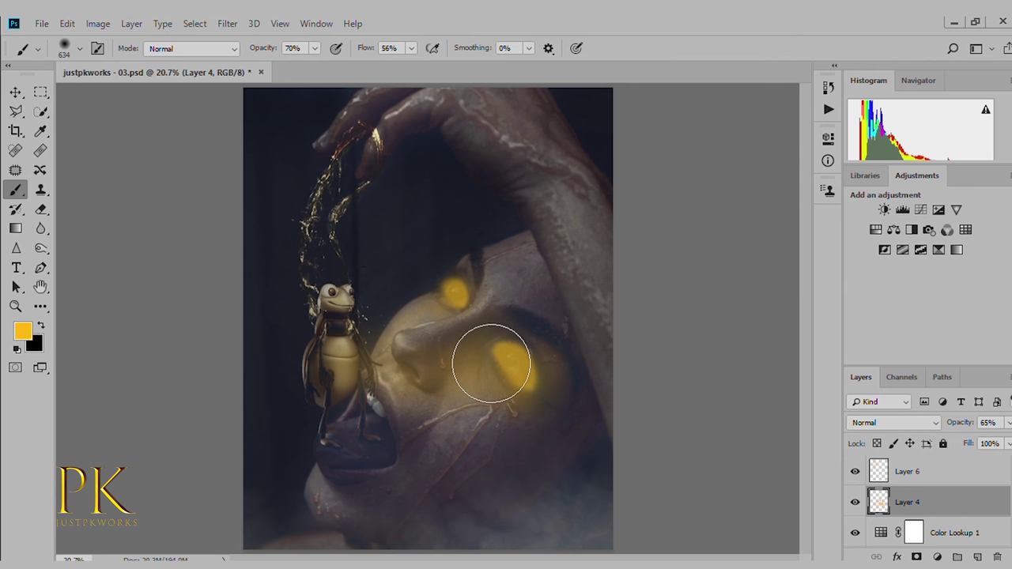
{"action": "key", "text": "ctrl+s"}
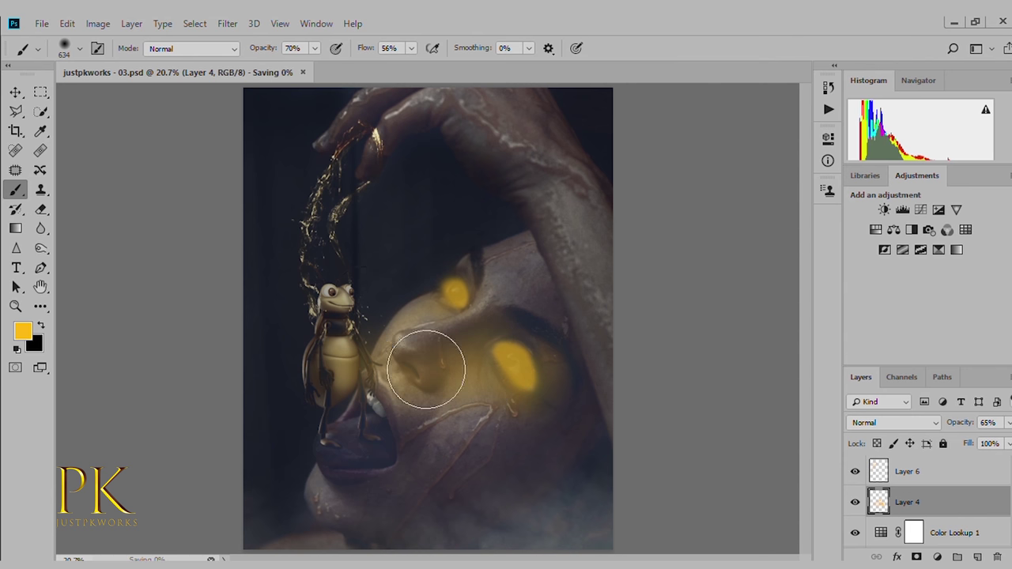
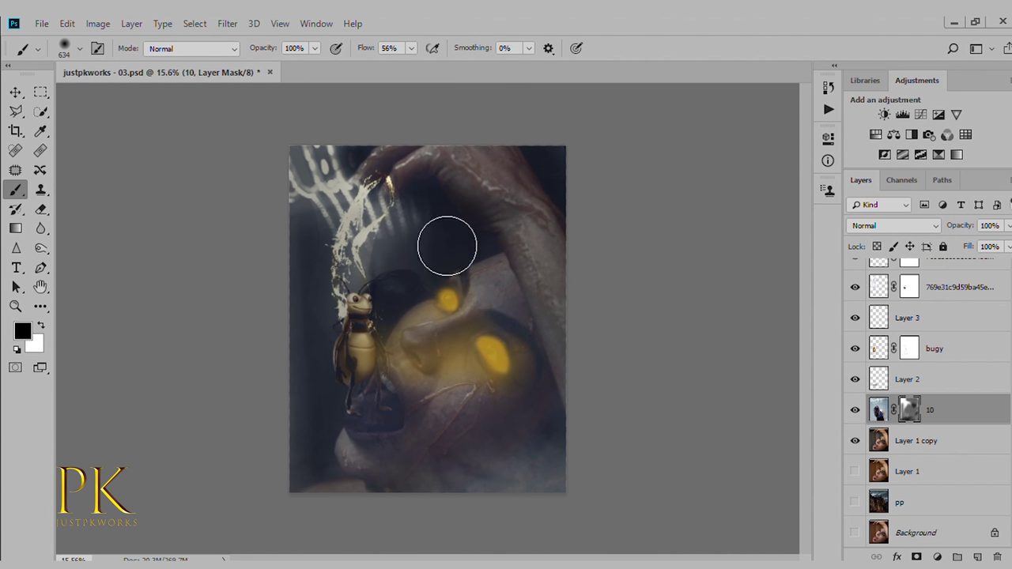
Hide the white splash at the top of layer 10's mask and nudge layer 10 into place.
{"action": "left_click_drag", "start_coordinate": [395, 170], "coordinate": [398, 192]}
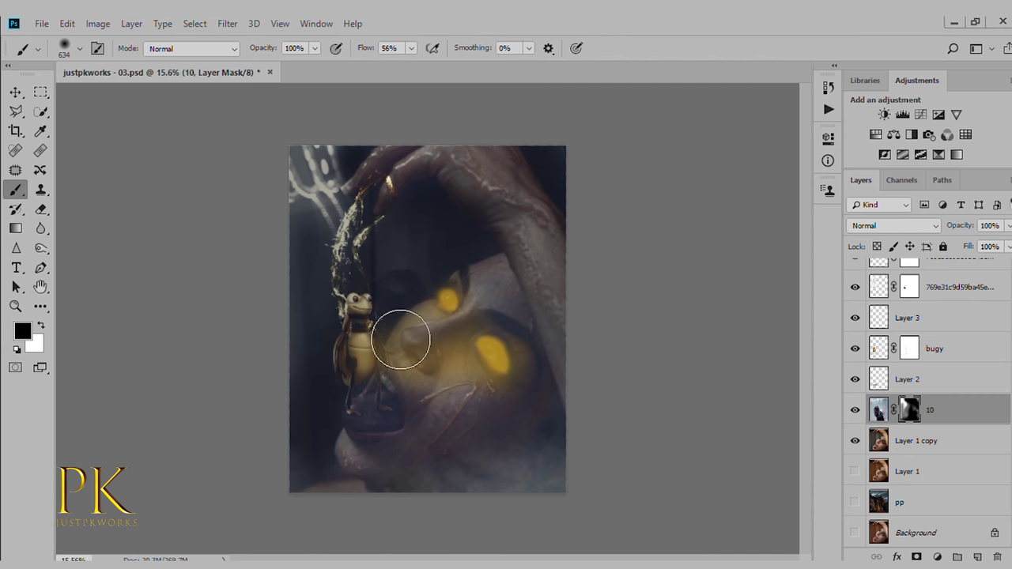
{"action": "key", "text": "v"}
{"action": "mouse_move", "coordinate": [401, 430]}
{"action": "left_mouse_down"}
{"action": "mouse_move", "coordinate": [409, 379]}
{"action": "mouse_move", "coordinate": [399, 364]}
{"action": "left_mouse_up"}
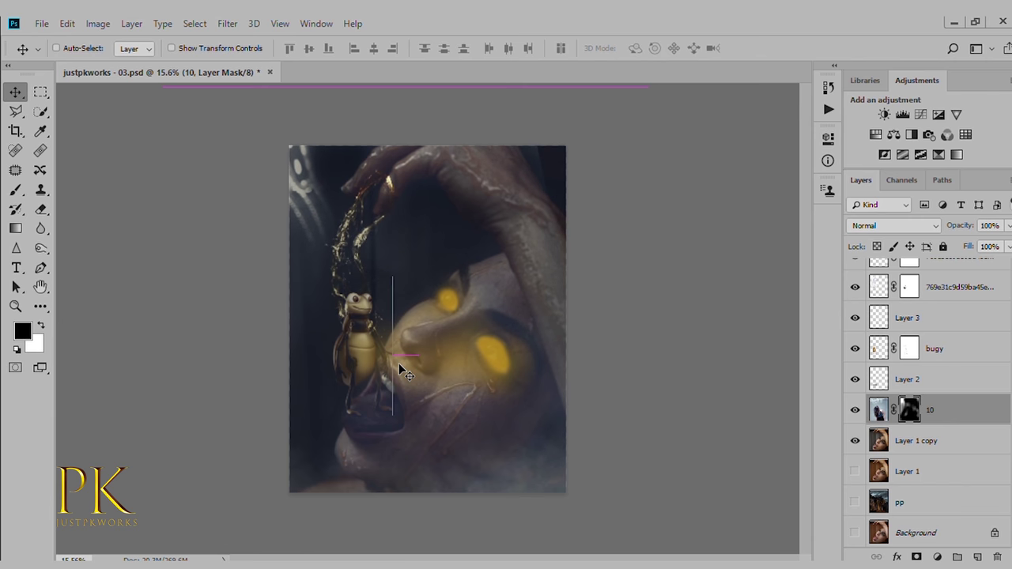
Reveal the bright stripes near the hand and hide the stripes near the eye on the mask.
{"action": "key", "text": "b"}
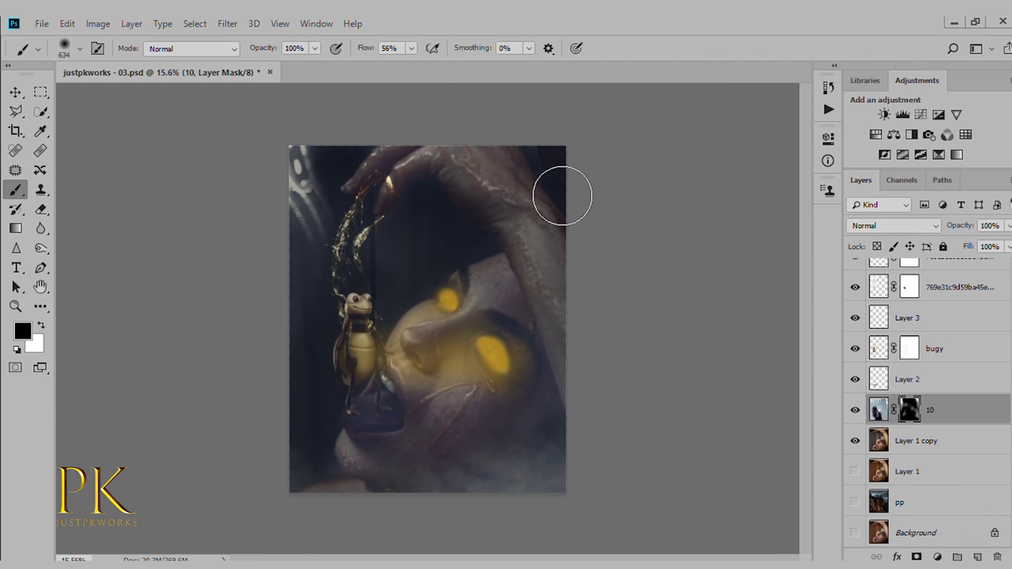
{"action": "key", "text": "x"}
{"action": "mouse_move", "coordinate": [372, 211]}
{"action": "left_mouse_down"}
{"action": "mouse_move", "coordinate": [346, 173]}
{"action": "mouse_move", "coordinate": [395, 174]}
{"action": "mouse_move", "coordinate": [429, 192]}
{"action": "mouse_move", "coordinate": [450, 176]}
{"action": "mouse_move", "coordinate": [477, 176]}
{"action": "mouse_move", "coordinate": [440, 248]}
{"action": "mouse_move", "coordinate": [411, 227]}
{"action": "mouse_move", "coordinate": [393, 237]}
{"action": "left_mouse_up"}
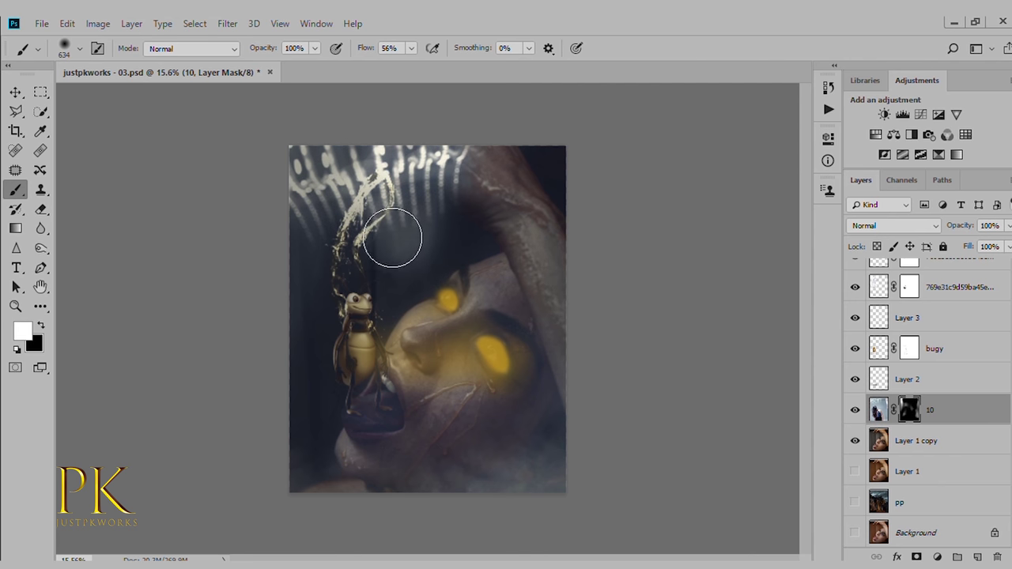
{"action": "key", "text": "x"}
{"action": "left_click_drag", "start_coordinate": [440, 283], "coordinate": [415, 295]}
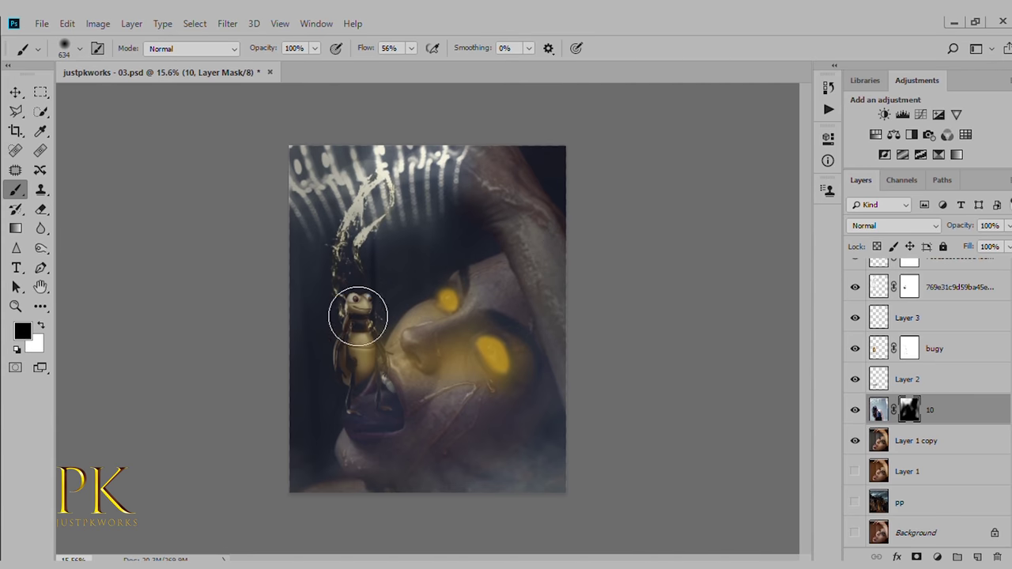
{"action": "key", "text": "x"}
Reveal more stripes at the top and from the upper left toward the bug, darkening those near the hand.
{"action": "mouse_move", "coordinate": [488, 169]}
{"action": "left_mouse_down"}
{"action": "mouse_move", "coordinate": [464, 167]}
{"action": "mouse_move", "coordinate": [556, 197]}
{"action": "mouse_move", "coordinate": [478, 188]}
{"action": "mouse_move", "coordinate": [438, 166]}
{"action": "mouse_move", "coordinate": [404, 212]}
{"action": "mouse_move", "coordinate": [434, 232]}
{"action": "left_mouse_up"}
{"action": "key", "text": "x"}
{"action": "mouse_move", "coordinate": [408, 198]}
{"action": "left_mouse_down"}
{"action": "mouse_move", "coordinate": [387, 162]}
{"action": "mouse_move", "coordinate": [396, 219]}
{"action": "mouse_move", "coordinate": [395, 142]}
{"action": "mouse_move", "coordinate": [407, 176]}
{"action": "mouse_move", "coordinate": [393, 209]}
{"action": "left_mouse_up"}
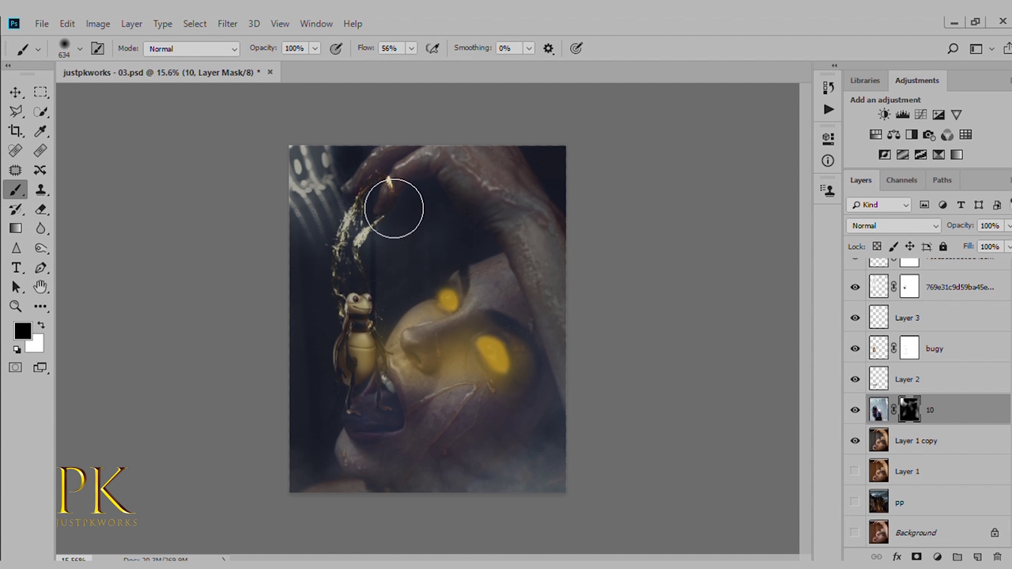
{"action": "key", "text": "x"}
{"action": "mouse_move", "coordinate": [309, 212]}
{"action": "left_mouse_down"}
{"action": "mouse_move", "coordinate": [330, 169]}
{"action": "mouse_move", "coordinate": [323, 467]}
{"action": "mouse_move", "coordinate": [290, 492]}
{"action": "mouse_move", "coordinate": [327, 487]}
{"action": "mouse_move", "coordinate": [271, 495]}
{"action": "mouse_move", "coordinate": [331, 392]}
{"action": "left_mouse_up"}
{"action": "scroll", "coordinate": [288, 451], "scroll_direction": "up", "scroll_amount": 2}
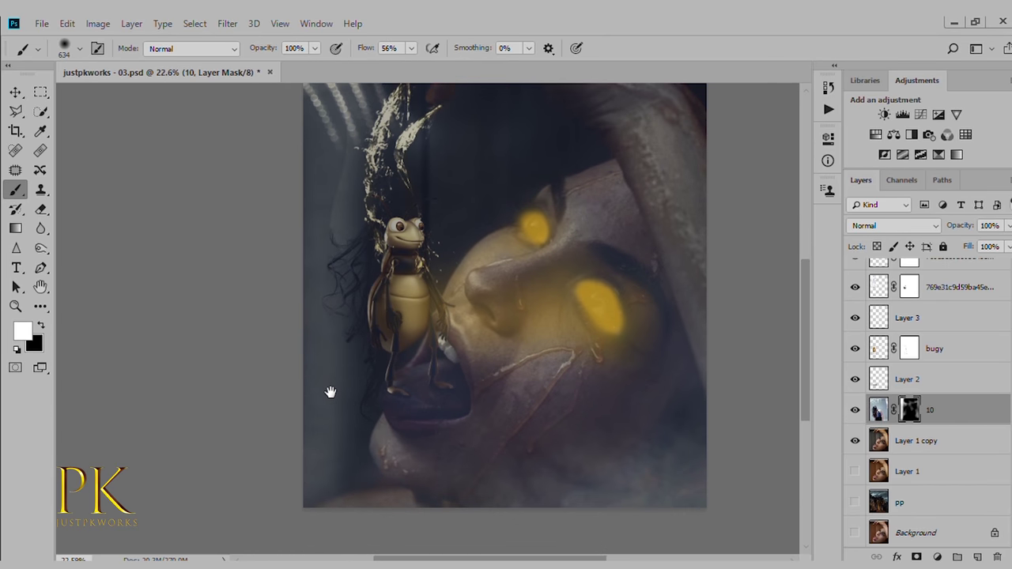
Paint black over the chin area on layer 10's mask.
{"action": "key", "text": "x"}
{"action": "mouse_move", "coordinate": [338, 542]}
{"action": "left_mouse_down"}
{"action": "mouse_move", "coordinate": [396, 479]}
{"action": "mouse_move", "coordinate": [339, 542]}
{"action": "left_mouse_up"}
{"action": "mouse_move", "coordinate": [350, 334]}
{"action": "left_mouse_down"}
{"action": "mouse_move", "coordinate": [427, 502]}
{"action": "mouse_move", "coordinate": [429, 475]}
{"action": "mouse_move", "coordinate": [451, 481]}
{"action": "left_mouse_up"}
{"action": "key", "text": "x"}
{"action": "key", "text": "x"}
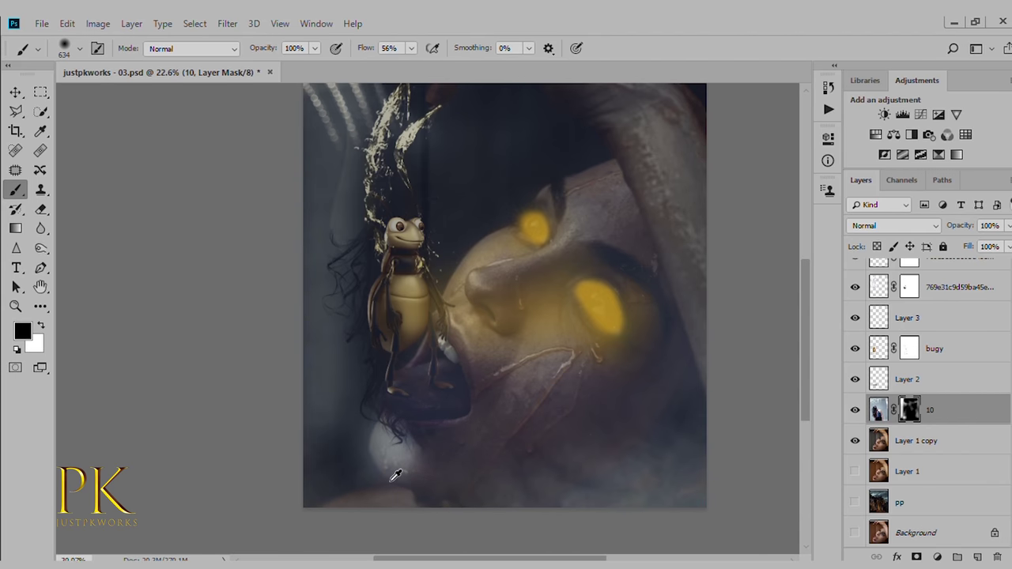
Shrink the brush to 254, then 144, and darken the pale patch and strands under the chin.
{"action": "scroll", "coordinate": [395, 475], "scroll_direction": "up", "scroll_amount": 1, "text": "alt"}
{"action": "scroll", "coordinate": [490, 490], "scroll_direction": "up", "scroll_amount": 2, "text": "alt"}
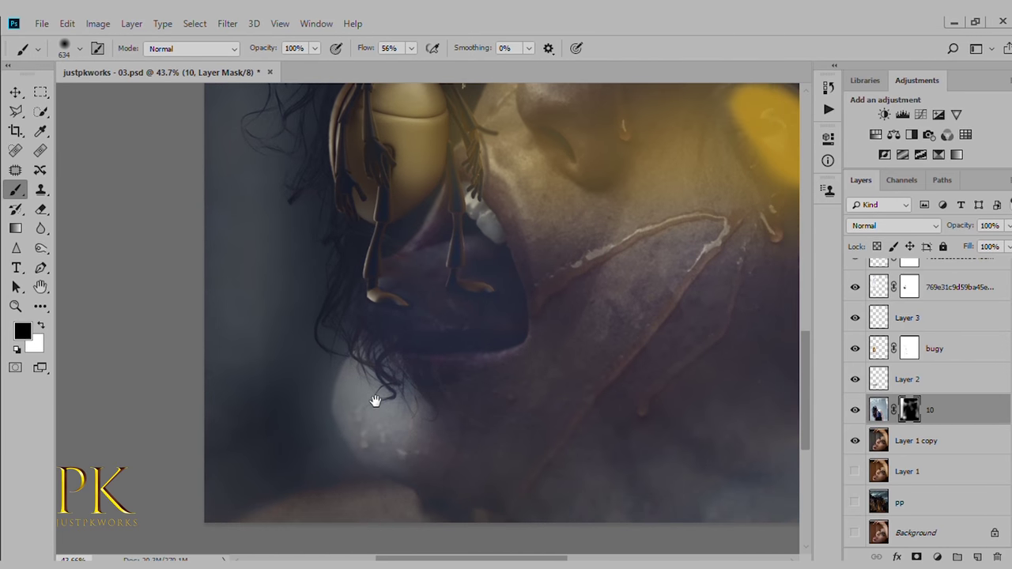
{"action": "left_click_drag", "start_coordinate": [351, 439], "coordinate": [286, 433]}
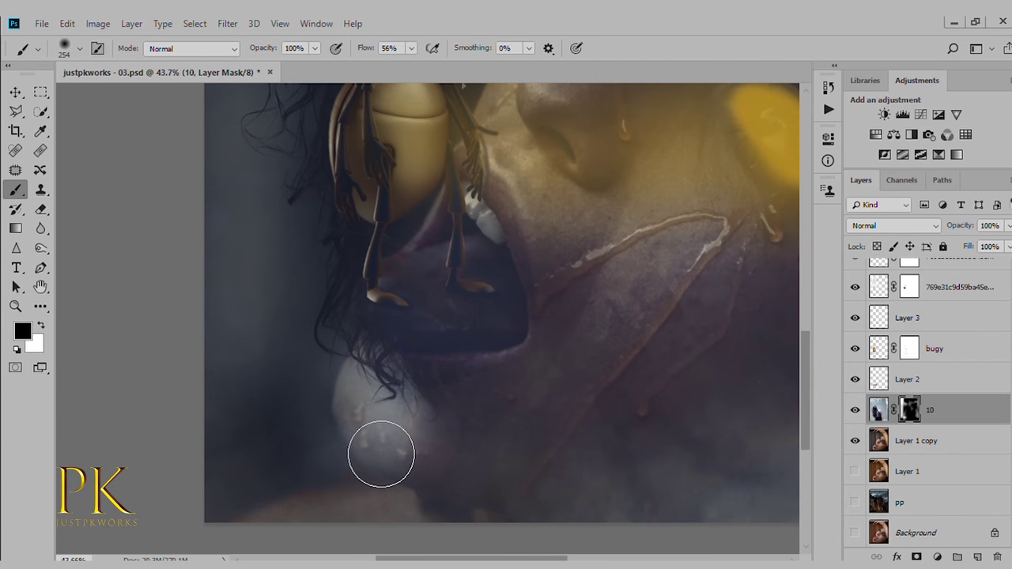
{"action": "left_click_drag", "start_coordinate": [381, 454], "coordinate": [425, 474]}
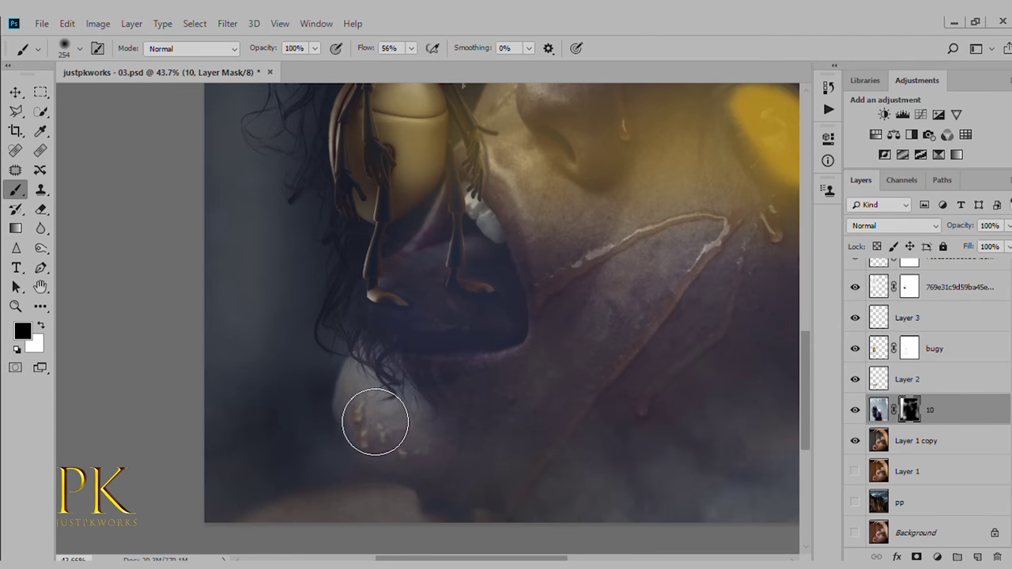
{"action": "scroll", "coordinate": [379, 435], "scroll_direction": "up", "scroll_amount": 1, "text": "alt"}
{"action": "left_click_drag", "start_coordinate": [379, 435], "coordinate": [361, 427]}
{"action": "mouse_move", "coordinate": [432, 415]}
{"action": "left_mouse_down"}
{"action": "mouse_move", "coordinate": [433, 431]}
{"action": "mouse_move", "coordinate": [472, 459]}
{"action": "mouse_move", "coordinate": [384, 411]}
{"action": "mouse_move", "coordinate": [332, 400]}
{"action": "mouse_move", "coordinate": [374, 414]}
{"action": "mouse_move", "coordinate": [406, 388]}
{"action": "mouse_move", "coordinate": [472, 429]}
{"action": "mouse_move", "coordinate": [470, 366]}
{"action": "mouse_move", "coordinate": [524, 366]}
{"action": "mouse_move", "coordinate": [447, 381]}
{"action": "mouse_move", "coordinate": [436, 355]}
{"action": "mouse_move", "coordinate": [456, 369]}
{"action": "mouse_move", "coordinate": [443, 472]}
{"action": "mouse_move", "coordinate": [472, 402]}
{"action": "left_mouse_up"}
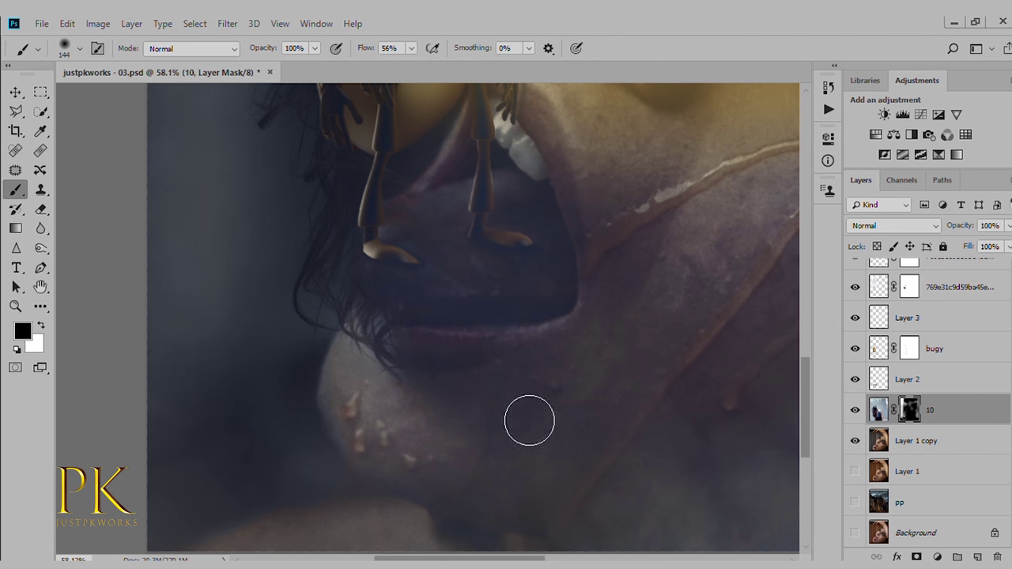
Reveal layer 10 inside the mouth near the teeth and hide the blue glitter there.
{"action": "scroll", "coordinate": [346, 439], "scroll_direction": "down", "scroll_amount": 2}
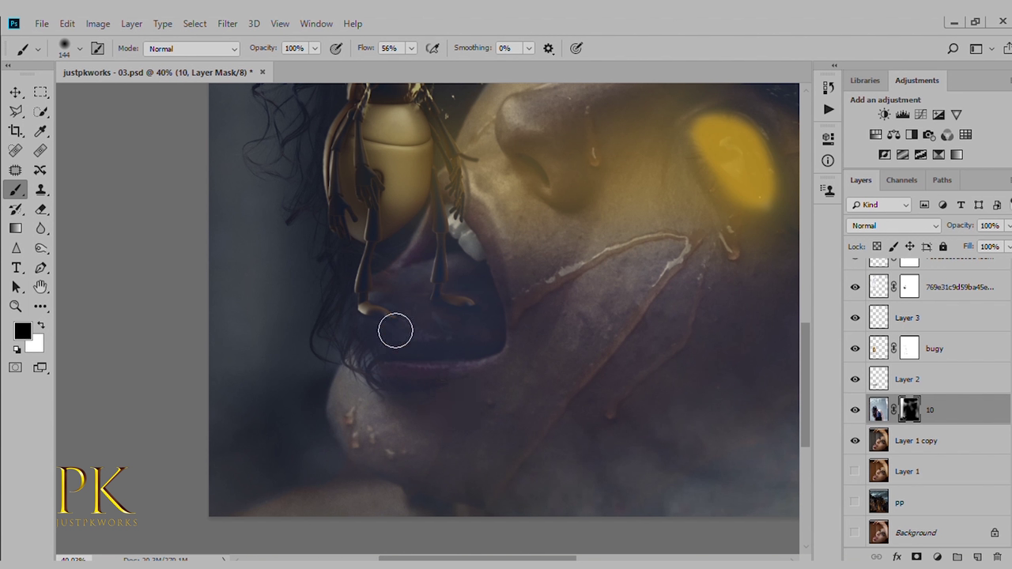
{"action": "key", "text": "x"}
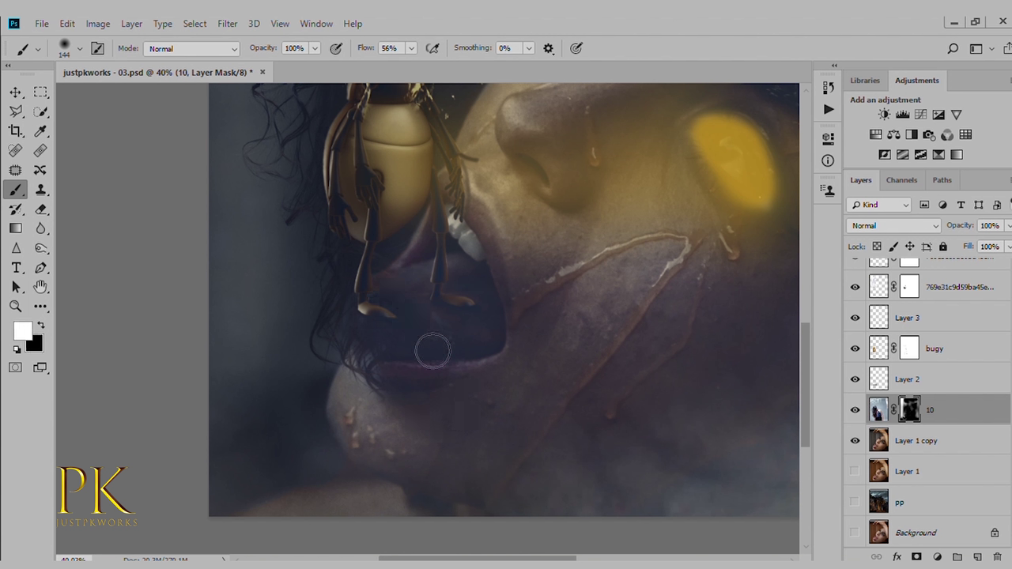
{"action": "mouse_move", "coordinate": [475, 272]}
{"action": "left_mouse_down"}
{"action": "mouse_move", "coordinate": [488, 338]}
{"action": "mouse_move", "coordinate": [525, 273]}
{"action": "left_mouse_up"}
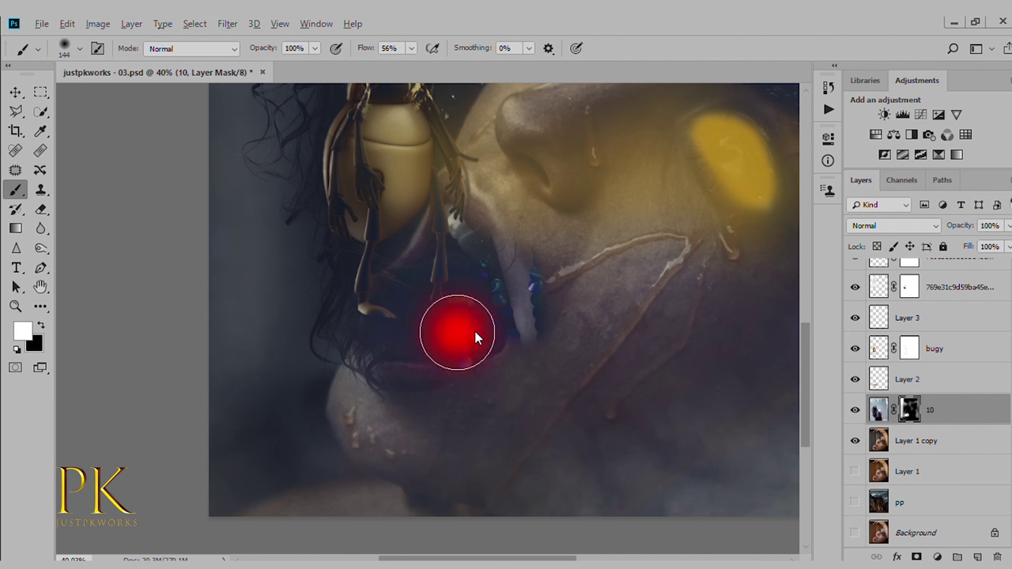
{"action": "key", "text": "x"}
{"action": "mouse_move", "coordinate": [526, 380]}
{"action": "left_mouse_down"}
{"action": "mouse_move", "coordinate": [474, 385]}
{"action": "mouse_move", "coordinate": [542, 282]}
{"action": "mouse_move", "coordinate": [501, 373]}
{"action": "mouse_move", "coordinate": [446, 334]}
{"action": "left_mouse_up"}
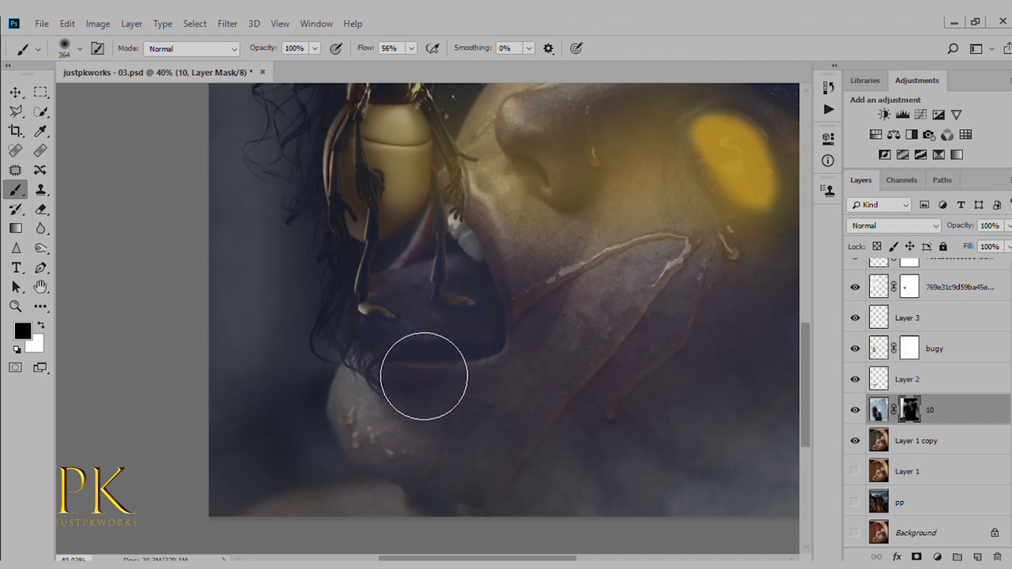
Shrink the brush to 159 and toggle between revealing and hiding on the mask.
{"action": "scroll", "coordinate": [362, 338], "scroll_direction": "up", "scroll_amount": 2}
{"action": "left_click_drag", "start_coordinate": [362, 338], "coordinate": [329, 335]}
{"action": "key", "text": "x"}
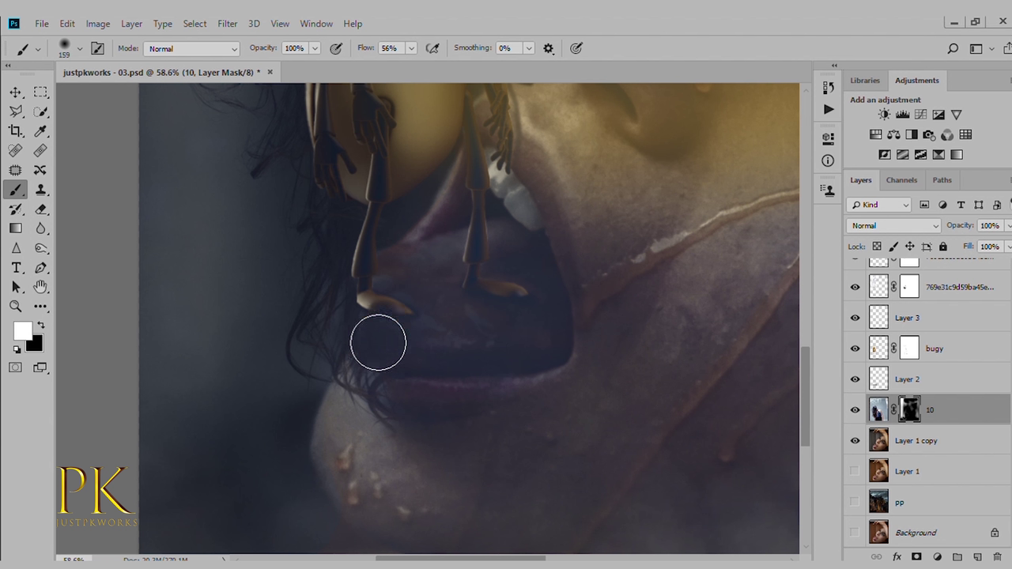
{"action": "key", "text": "x"}
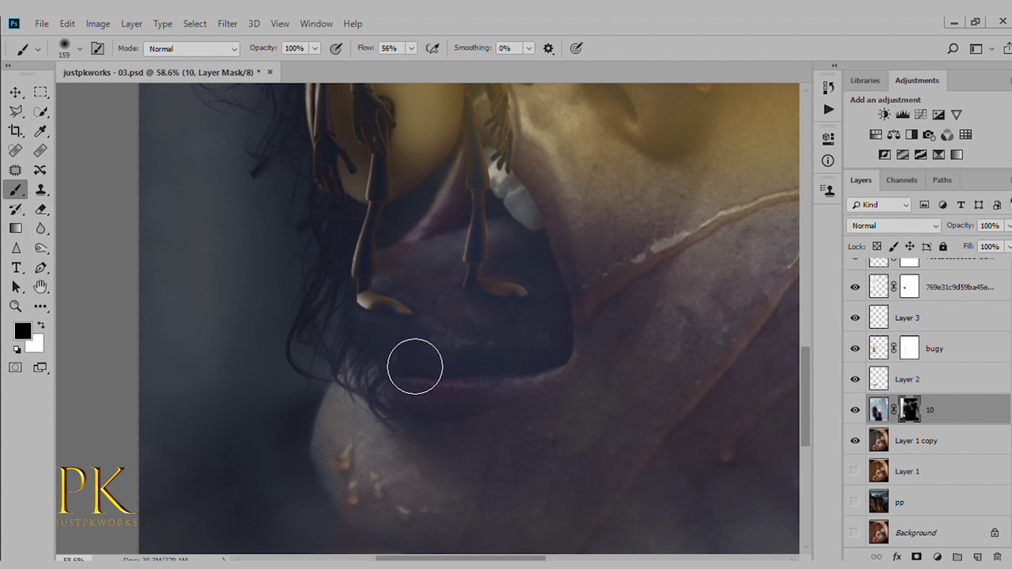
{"action": "key", "text": "x"}
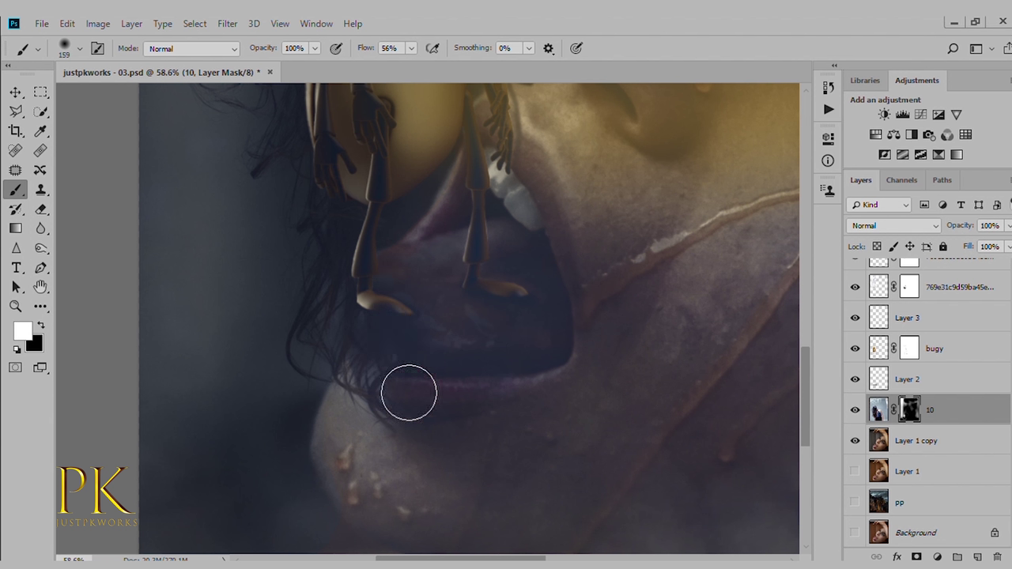
{"action": "key", "text": "x"}
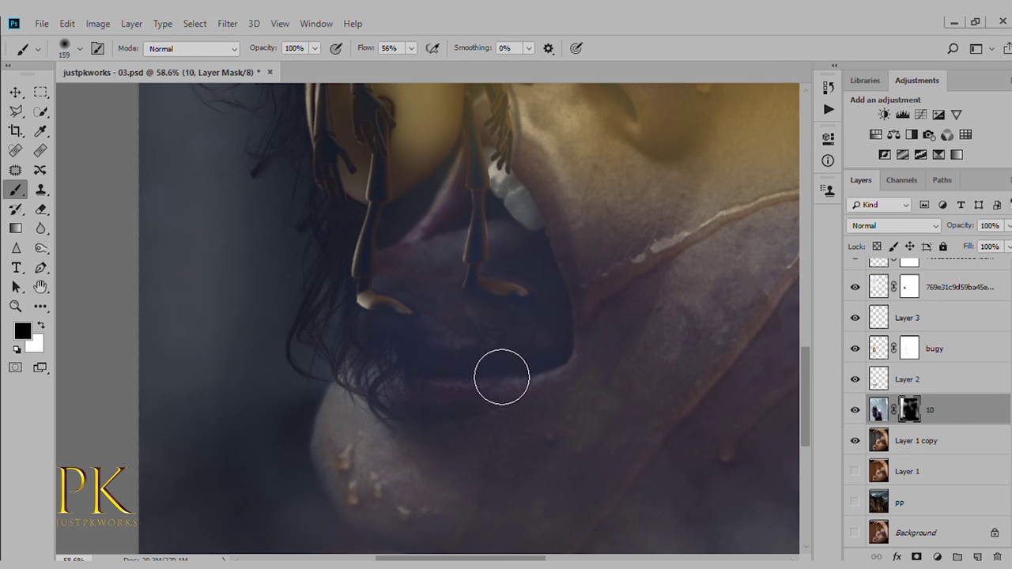
{"action": "key", "text": "x"}
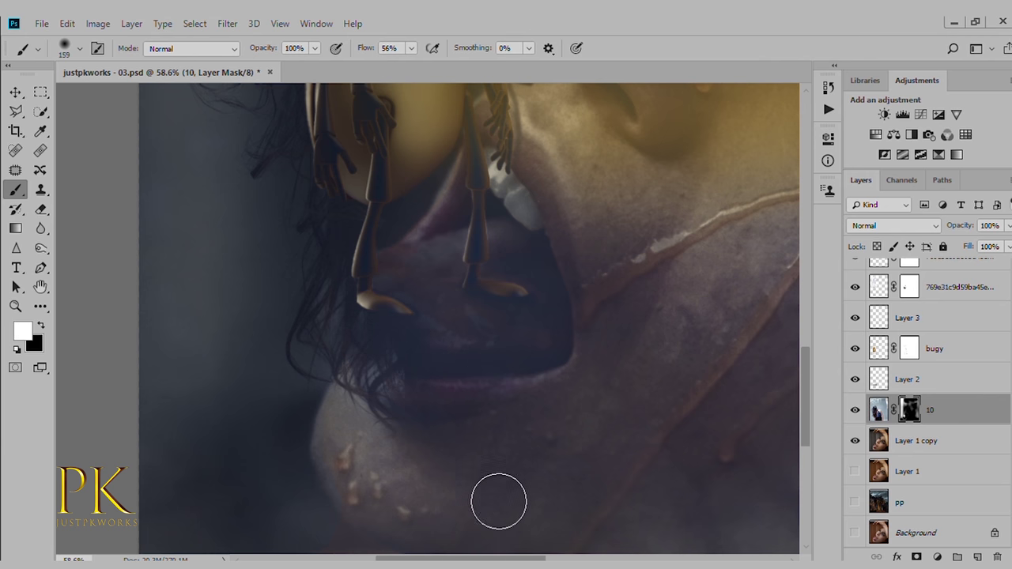
{"action": "scroll", "coordinate": [414, 452], "scroll_direction": "down", "scroll_amount": 3, "text": "alt"}
{"action": "scroll", "coordinate": [414, 452], "scroll_direction": "down", "scroll_amount": 1, "text": "alt"}
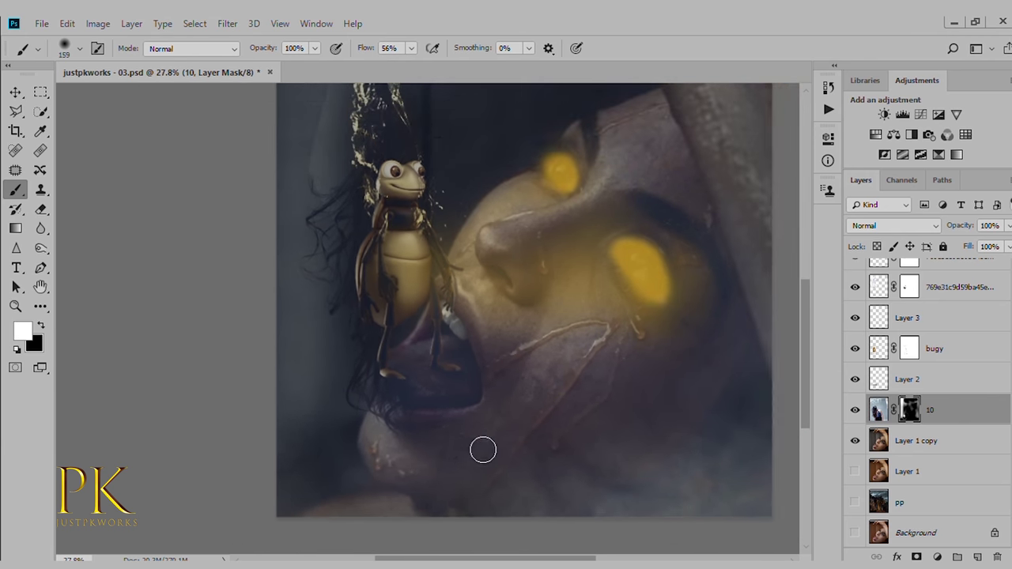
{"action": "scroll", "coordinate": [397, 358], "scroll_direction": "down", "scroll_amount": 1, "text": "alt"}
{"action": "scroll", "coordinate": [359, 263], "scroll_direction": "up", "scroll_amount": 2, "text": "alt"}
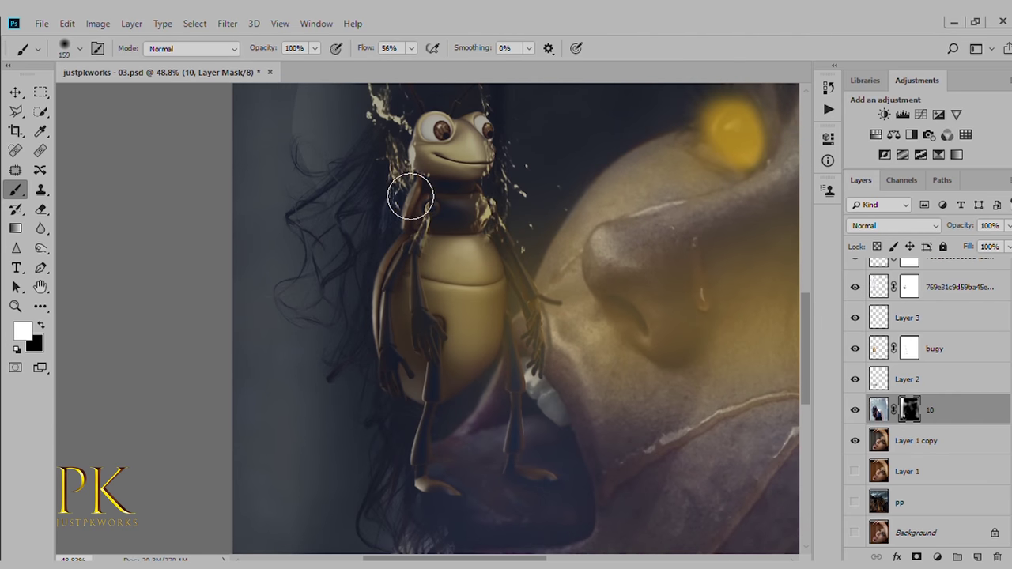
Switch to hiding and paint over the splash area above the bug.
{"action": "key", "text": "x"}
{"action": "left_click_drag", "start_coordinate": [391, 274], "coordinate": [355, 373]}
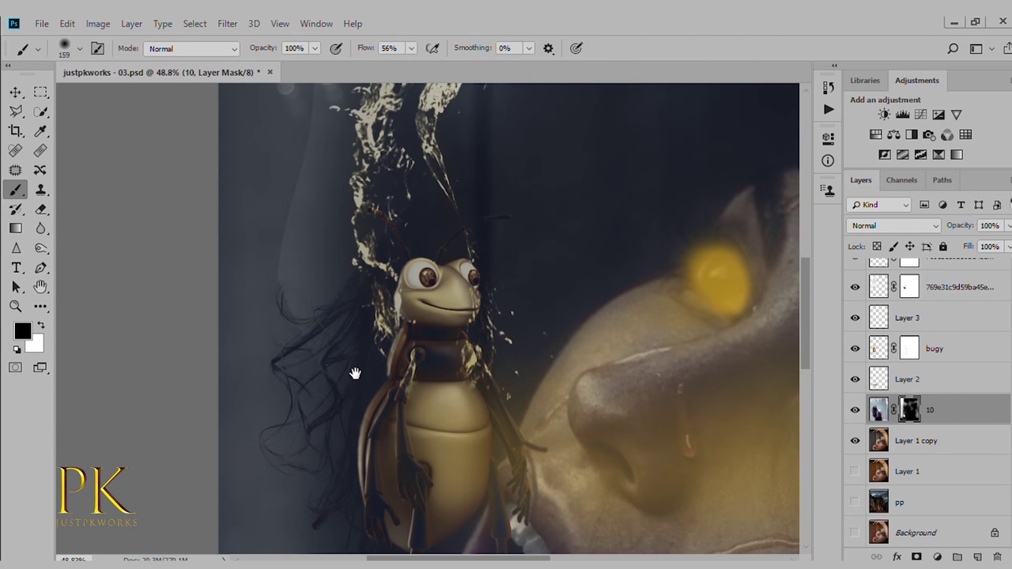
{"action": "scroll", "coordinate": [409, 339], "scroll_direction": "down", "scroll_amount": 1, "text": "alt"}
{"action": "scroll", "coordinate": [441, 273], "scroll_direction": "down", "scroll_amount": 1, "text": "alt"}
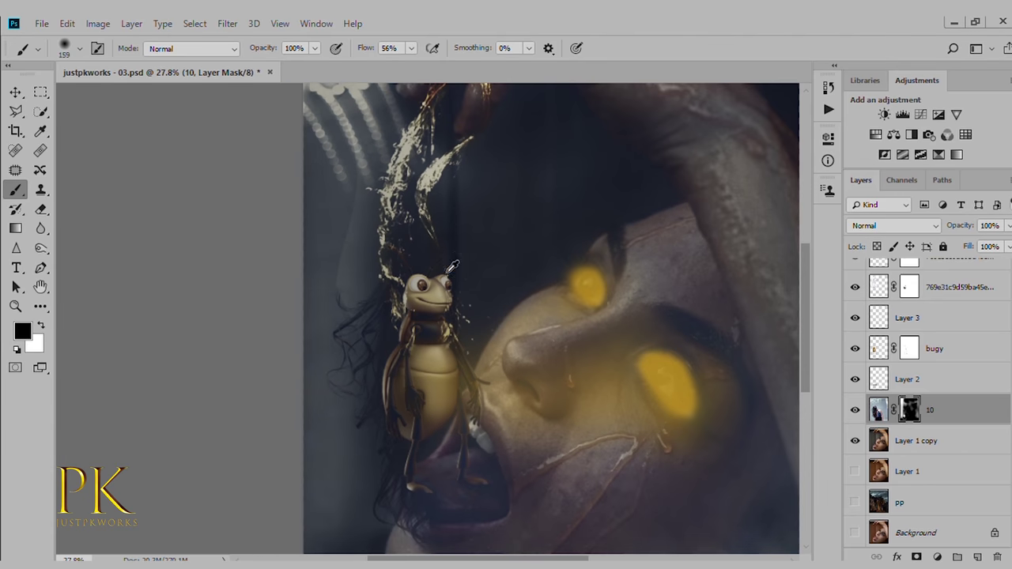
{"action": "scroll", "coordinate": [455, 260], "scroll_direction": "down", "scroll_amount": 1, "text": "alt"}
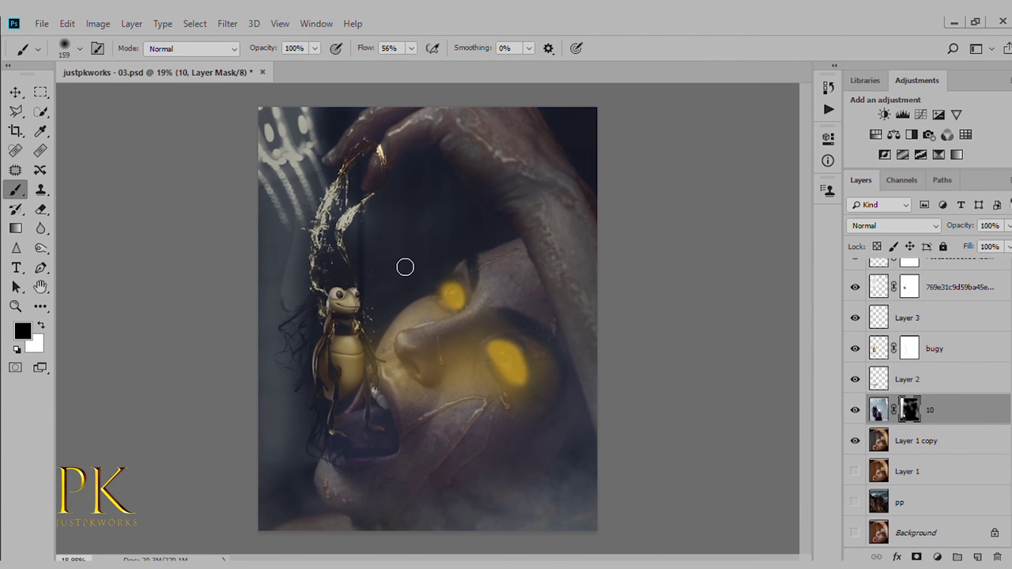
Try hiding the area left of the hair, undo it, and restore the dark hair strands left of the bug.
{"action": "left_click_drag", "start_coordinate": [284, 290], "coordinate": [292, 258]}
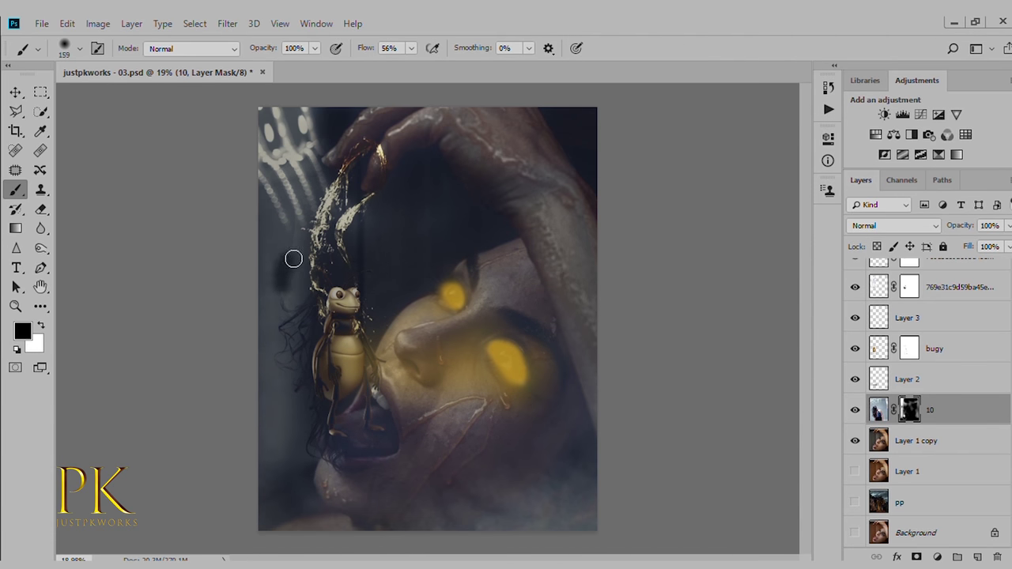
{"action": "key", "text": "ctrl+z"}
{"action": "key", "text": "x"}
{"action": "mouse_move", "coordinate": [289, 276]}
{"action": "left_mouse_down"}
{"action": "mouse_move", "coordinate": [282, 300]}
{"action": "mouse_move", "coordinate": [287, 260]}
{"action": "left_mouse_up"}
{"action": "key", "text": "x"}
{"action": "key", "text": "ctrl+z"}
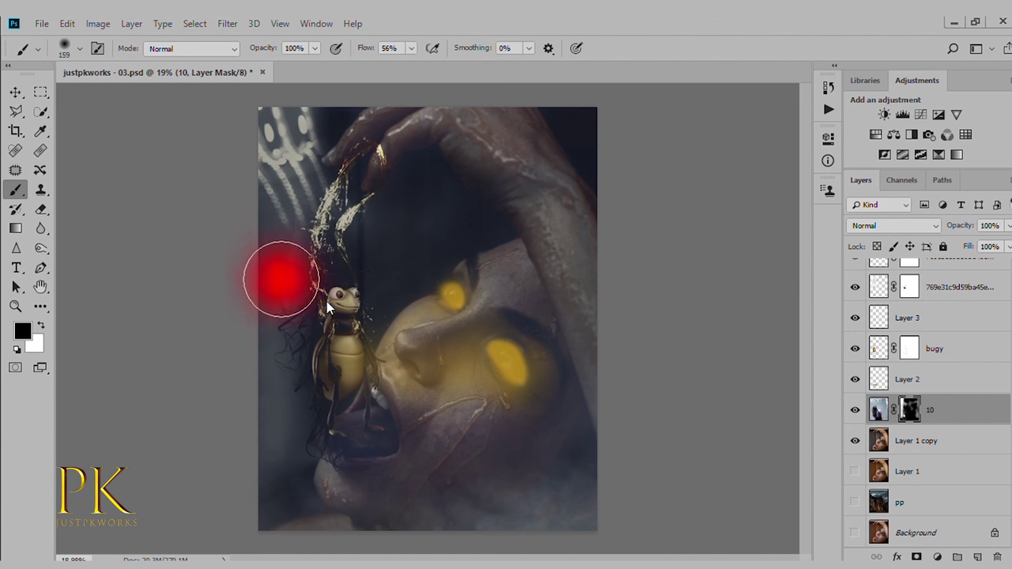
{"action": "mouse_move", "coordinate": [293, 294]}
{"action": "left_mouse_down"}
{"action": "mouse_move", "coordinate": [306, 448]}
{"action": "mouse_move", "coordinate": [299, 271]}
{"action": "mouse_move", "coordinate": [293, 501]}
{"action": "mouse_move", "coordinate": [301, 219]}
{"action": "left_mouse_up"}
{"action": "key", "text": "x"}
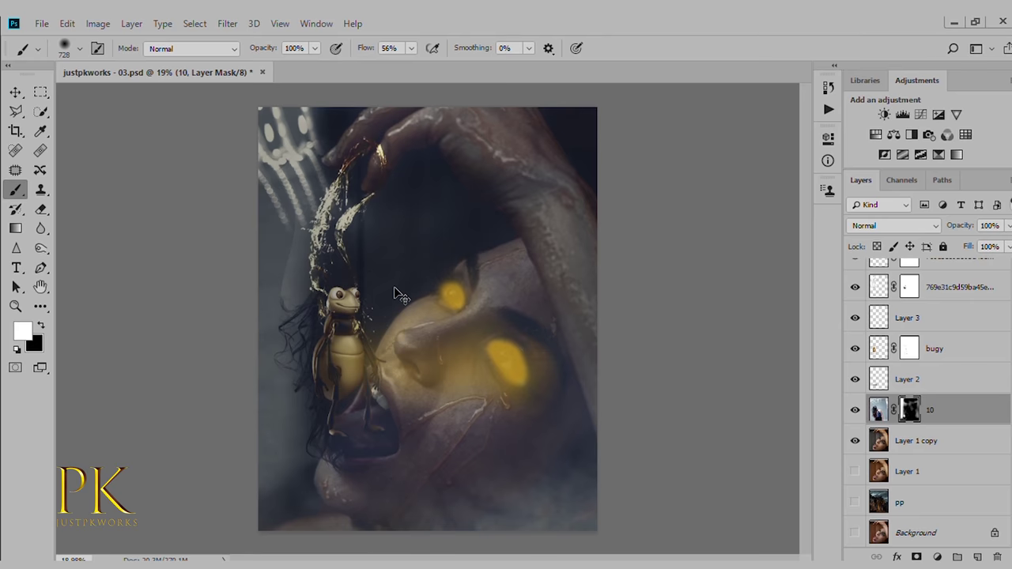
{"action": "key", "text": "ctrl+z"}
{"action": "key", "text": "ctrl+z"}
{"action": "key", "text": "ctrl+shift+z"}
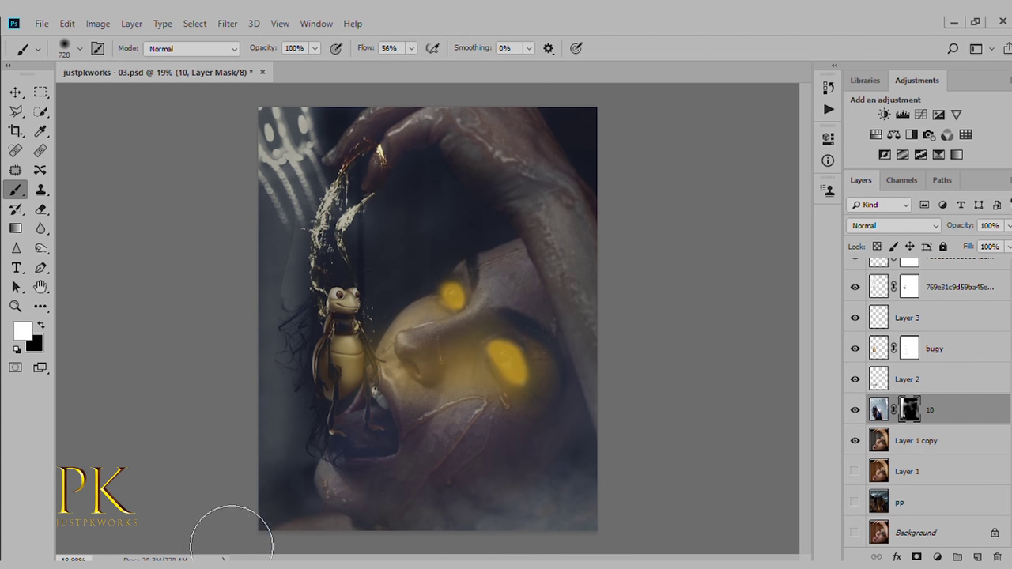
{"action": "scroll", "coordinate": [281, 563], "scroll_direction": "up", "scroll_amount": 2}
Shrink the brush to 332, then 187, and reveal chin detail in layer 10's mask.
{"action": "left_click_drag", "start_coordinate": [323, 451], "coordinate": [399, 370]}
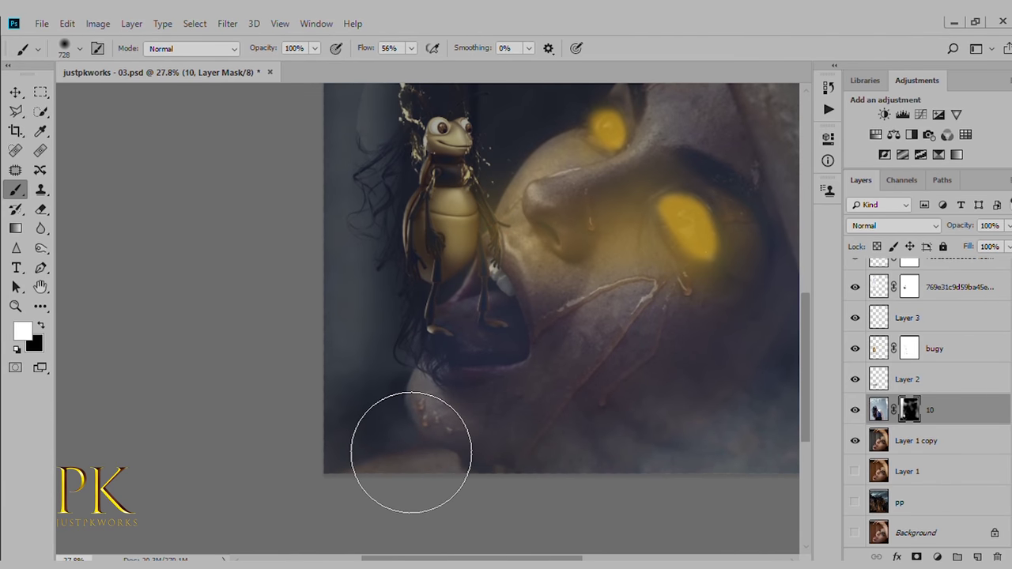
{"action": "left_click_drag", "start_coordinate": [339, 425], "coordinate": [294, 425]}
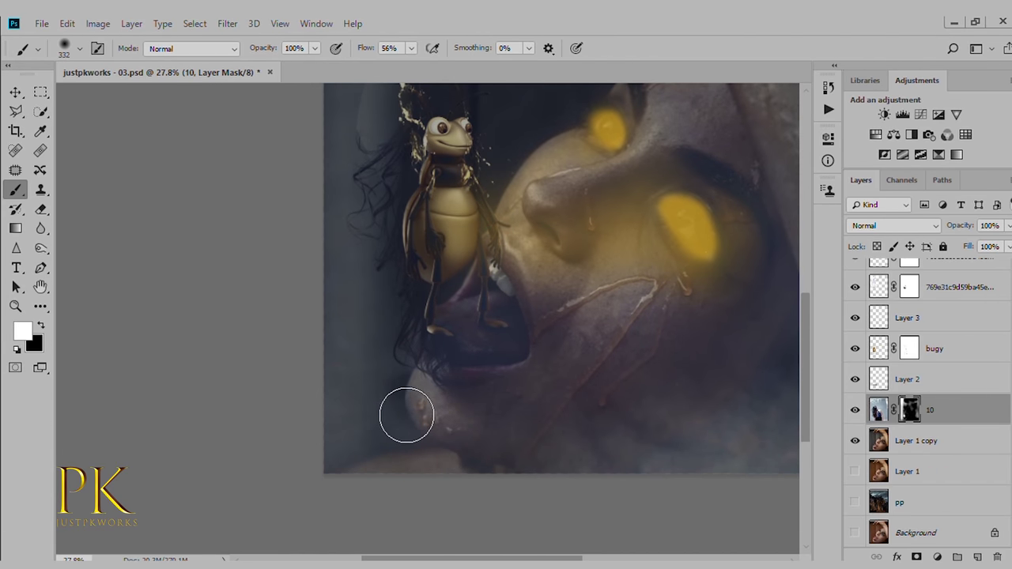
{"action": "mouse_move", "coordinate": [426, 431]}
{"action": "left_mouse_down"}
{"action": "mouse_move", "coordinate": [401, 458]}
{"action": "mouse_move", "coordinate": [379, 438]}
{"action": "mouse_move", "coordinate": [402, 460]}
{"action": "left_mouse_up"}
{"action": "scroll", "coordinate": [399, 451], "scroll_direction": "up", "scroll_amount": 2}
{"action": "scroll", "coordinate": [387, 413], "scroll_direction": "up", "scroll_amount": 2}
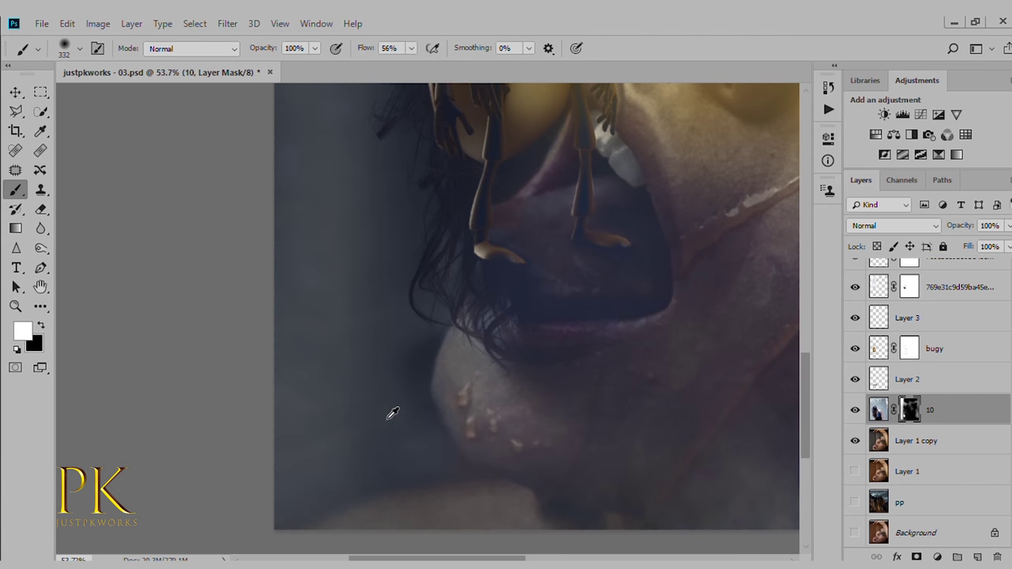
{"action": "left_click_drag", "start_coordinate": [379, 372], "coordinate": [351, 371]}
{"action": "type", "text": "36"}
Set the brush opacity to 36% and paint white to lighten the shadow along the chin edge.
{"action": "key", "text": "Return"}
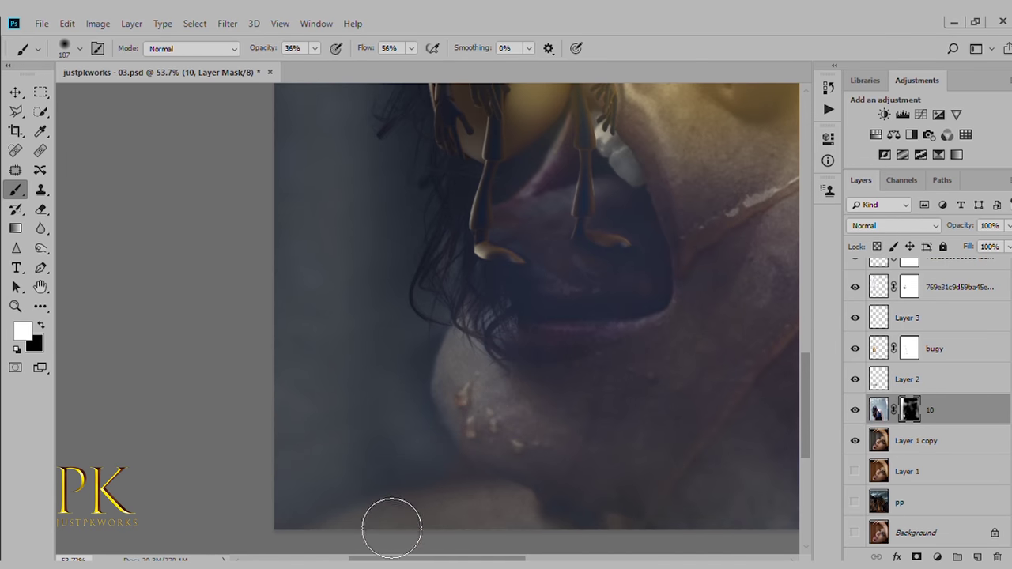
{"action": "key", "text": "x"}
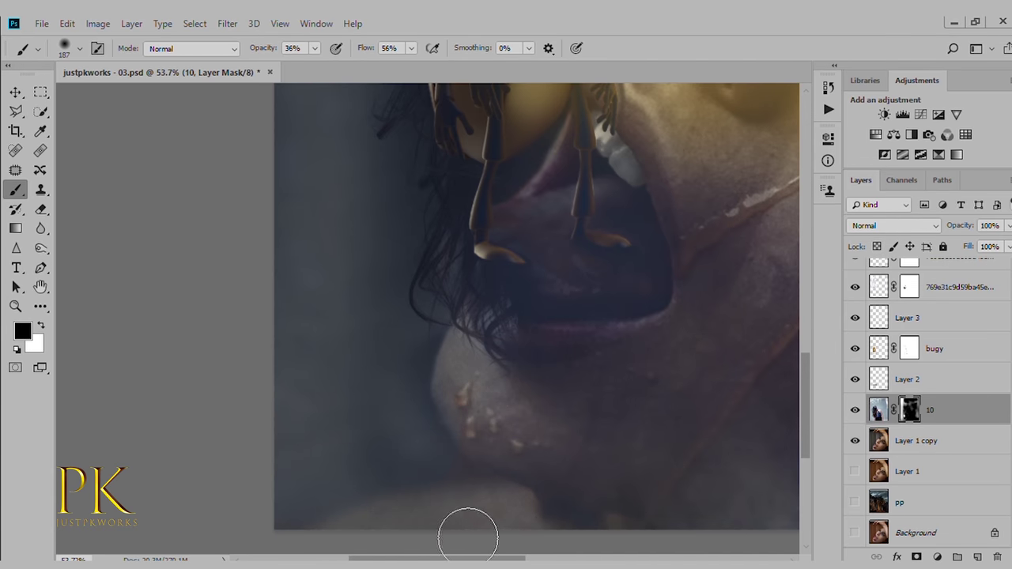
{"action": "key", "text": "x"}
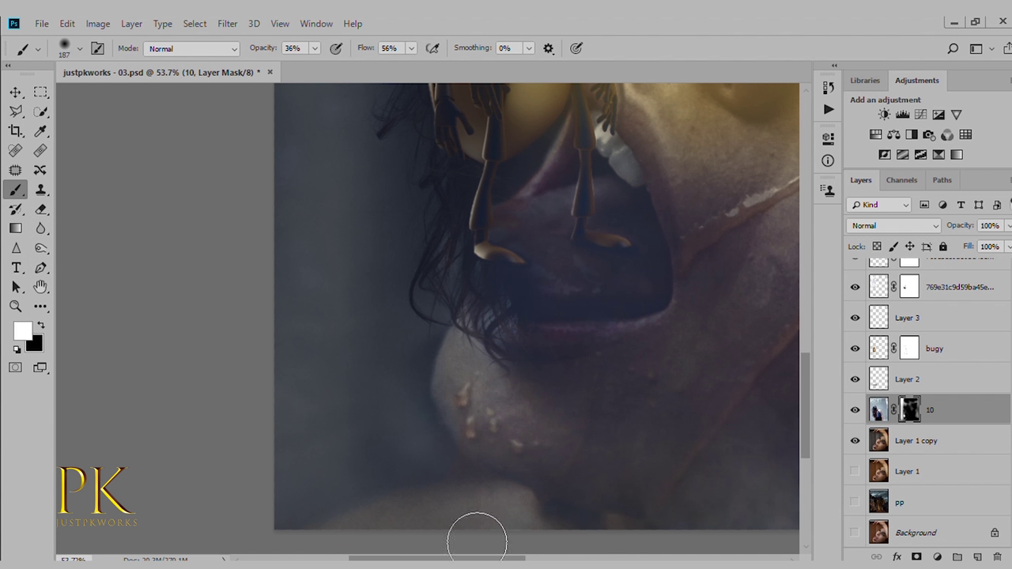
{"action": "key", "text": "x"}
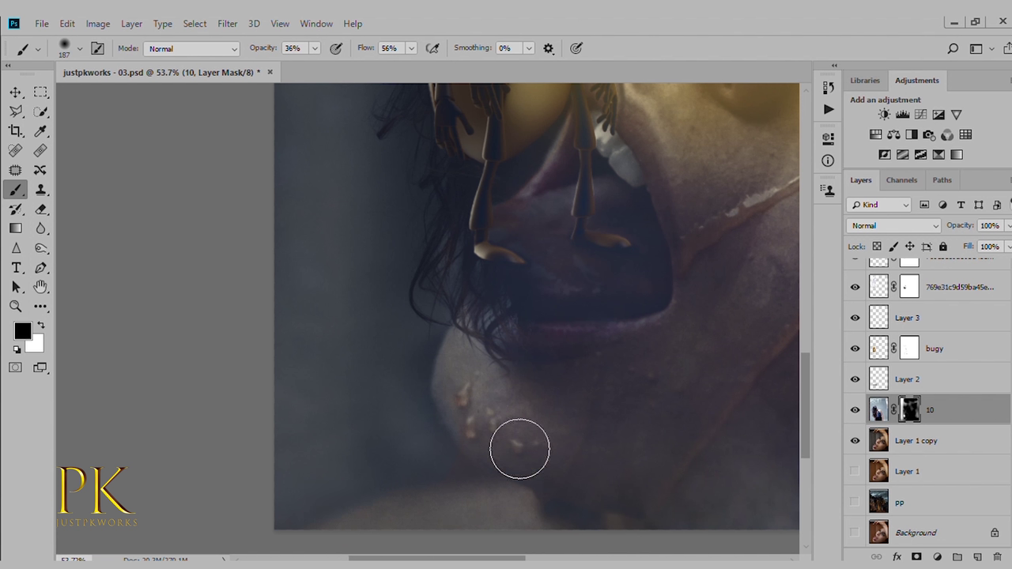
{"action": "key", "text": "x"}
{"action": "mouse_move", "coordinate": [426, 411]}
{"action": "left_mouse_down"}
{"action": "mouse_move", "coordinate": [448, 475]}
{"action": "mouse_move", "coordinate": [429, 414]}
{"action": "mouse_move", "coordinate": [452, 357]}
{"action": "mouse_move", "coordinate": [452, 460]}
{"action": "left_mouse_up"}
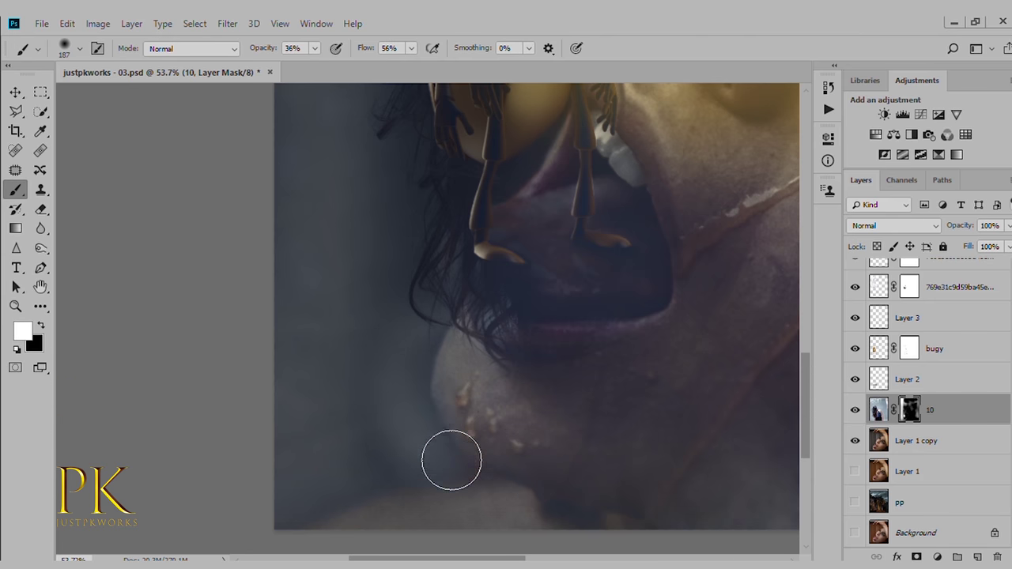
{"action": "key", "text": "x"}
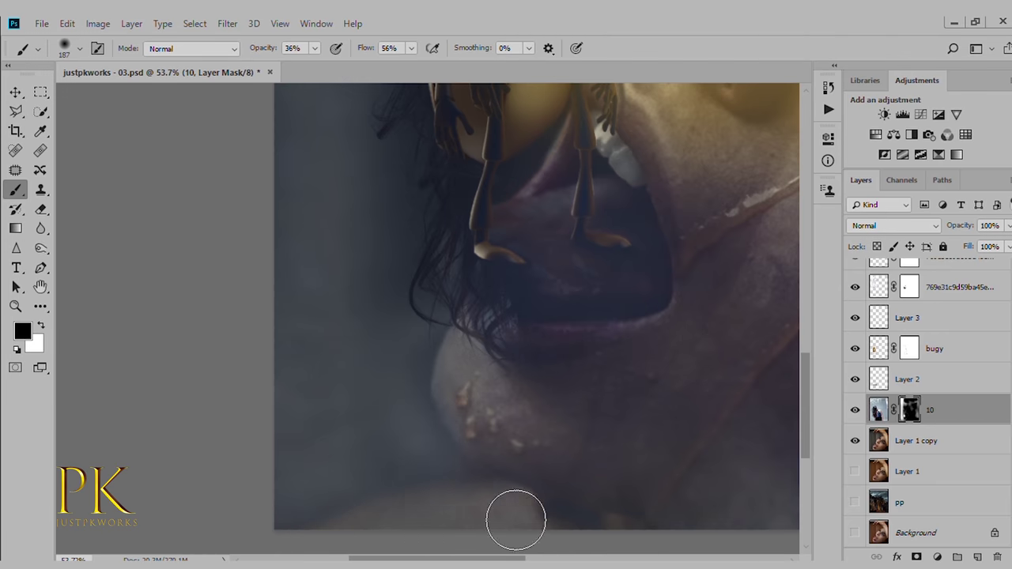
{"action": "scroll", "coordinate": [489, 510], "scroll_direction": "down", "scroll_amount": 3}
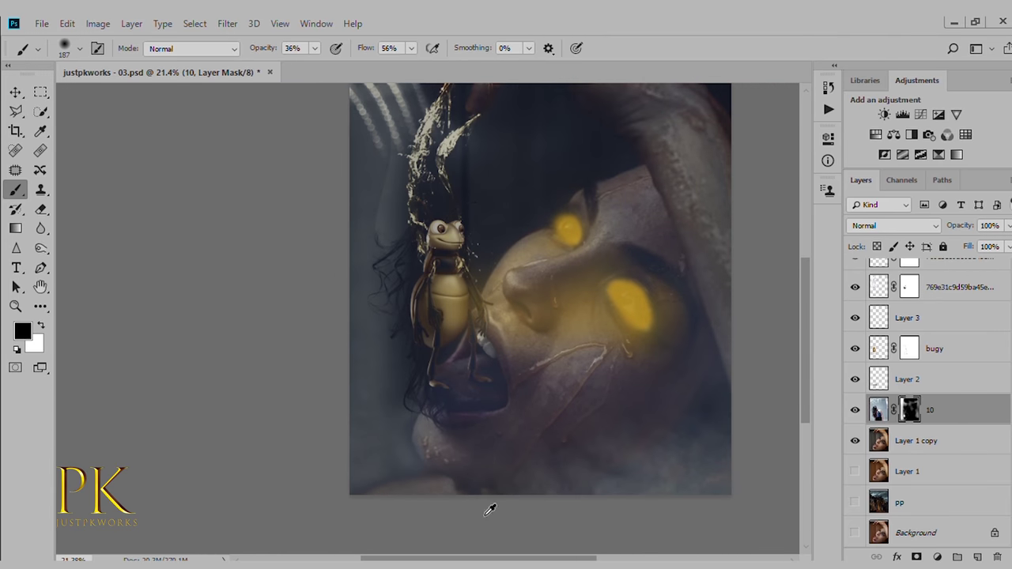
Enlarge the brush and paint black over the fog left of the chin.
{"action": "scroll", "coordinate": [366, 463], "scroll_direction": "up", "scroll_amount": 2}
{"action": "scroll", "coordinate": [429, 479], "scroll_direction": "up", "scroll_amount": 2}
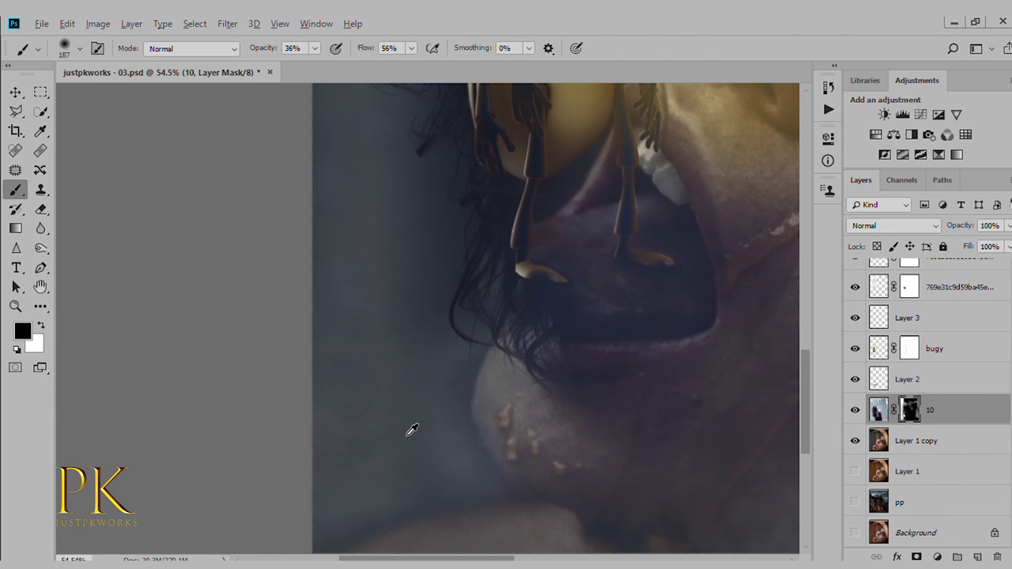
{"action": "scroll", "coordinate": [419, 439], "scroll_direction": "down", "scroll_amount": 2}
{"action": "mouse_move", "coordinate": [431, 452]}
{"action": "left_mouse_down"}
{"action": "mouse_move", "coordinate": [452, 453]}
{"action": "mouse_move", "coordinate": [374, 434]}
{"action": "left_mouse_up"}
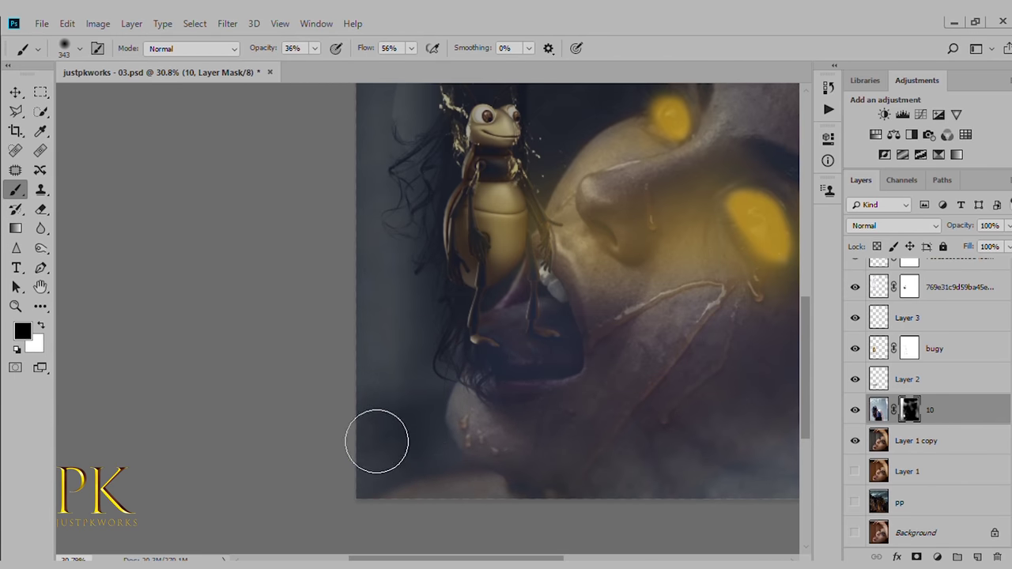
{"action": "left_click_drag", "start_coordinate": [384, 445], "coordinate": [434, 418]}
{"action": "scroll", "coordinate": [368, 450], "scroll_direction": "down", "scroll_amount": 2, "text": "alt"}
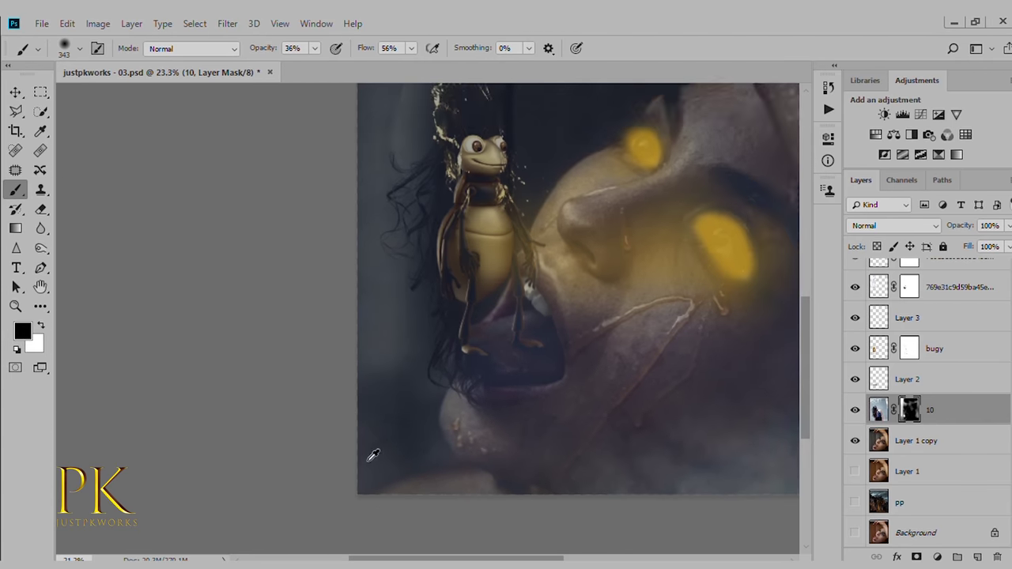
Enlarge the brush to 532 and fade the hair beside the bug in the mask.
{"action": "left_click_drag", "start_coordinate": [381, 425], "coordinate": [401, 440]}
{"action": "left_click_drag", "start_coordinate": [368, 381], "coordinate": [370, 447]}
{"action": "mouse_move", "coordinate": [410, 284]}
{"action": "left_mouse_down"}
{"action": "mouse_move", "coordinate": [351, 347]}
{"action": "mouse_move", "coordinate": [417, 269]}
{"action": "mouse_move", "coordinate": [405, 293]}
{"action": "mouse_move", "coordinate": [395, 243]}
{"action": "left_mouse_up"}
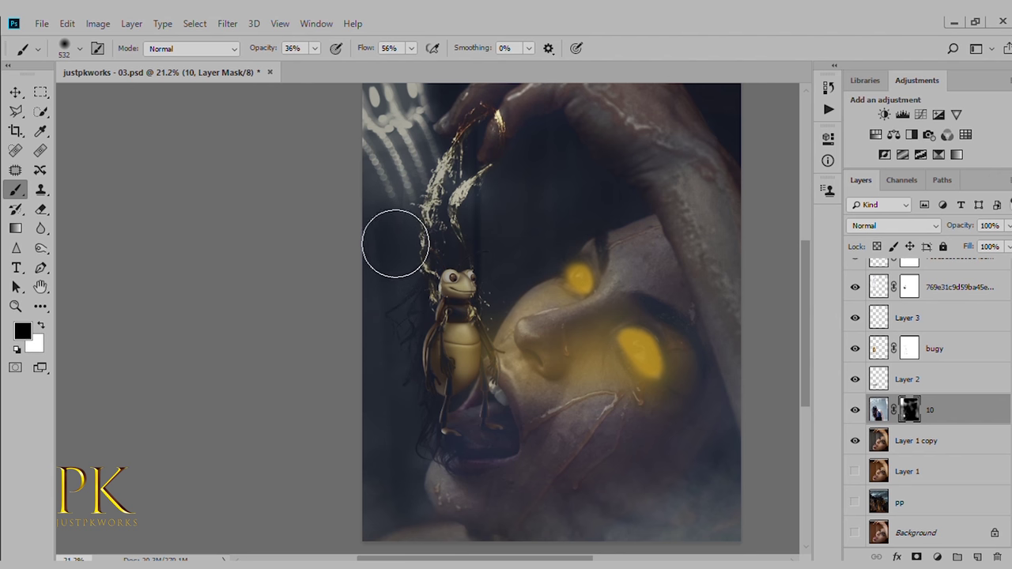
{"action": "scroll", "coordinate": [332, 327], "scroll_direction": "down", "scroll_amount": 2}
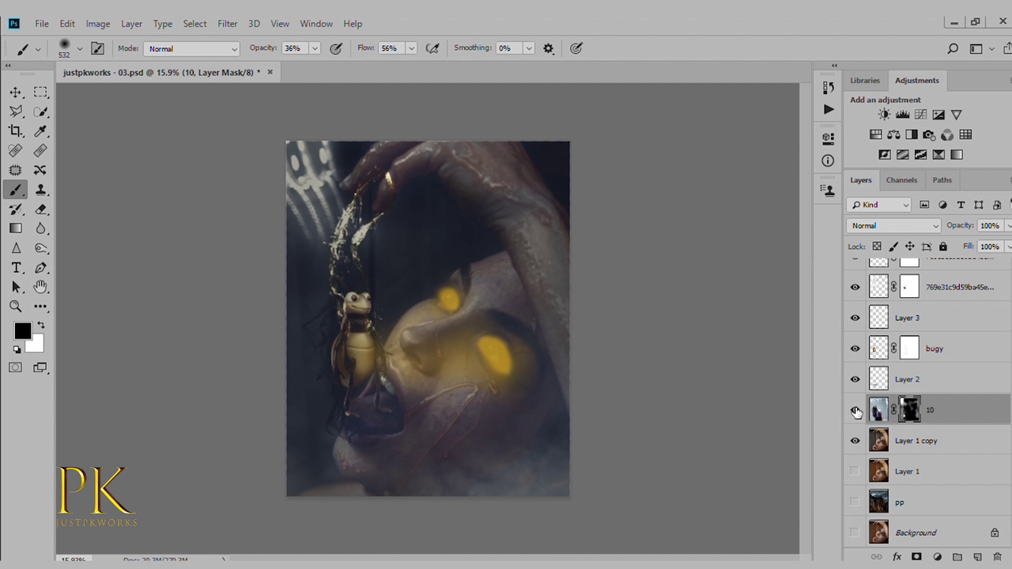
{"action": "scroll", "coordinate": [860, 384], "scroll_direction": "up", "scroll_amount": 3}
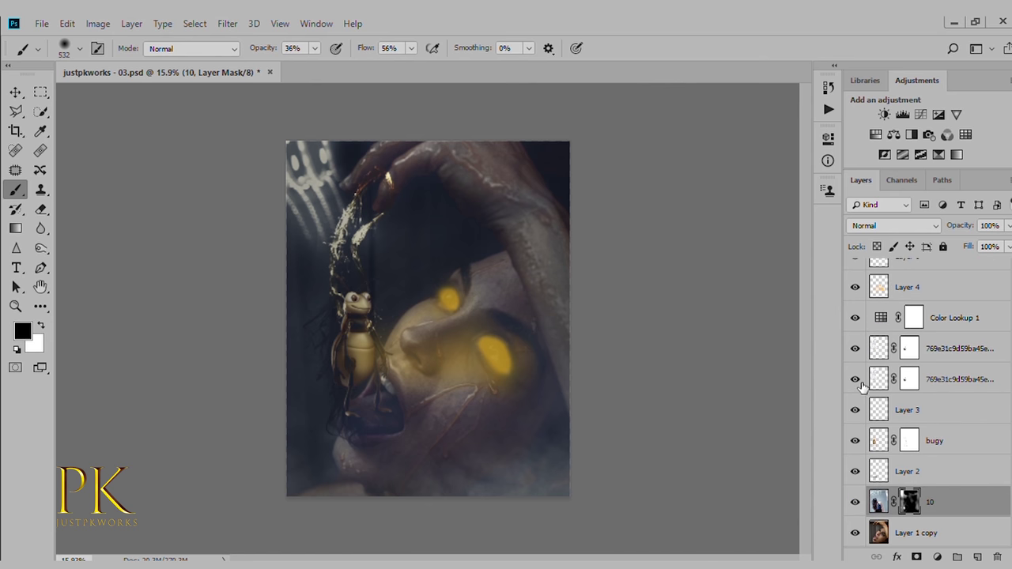
Toggle Layer 4's yellow eye glow to compare, then open a blur filter's settings for Layer 4.
{"action": "left_click", "coordinate": [855, 287]}
{"action": "left_click", "coordinate": [909, 286]}
{"action": "left_click", "coordinate": [227, 24]}
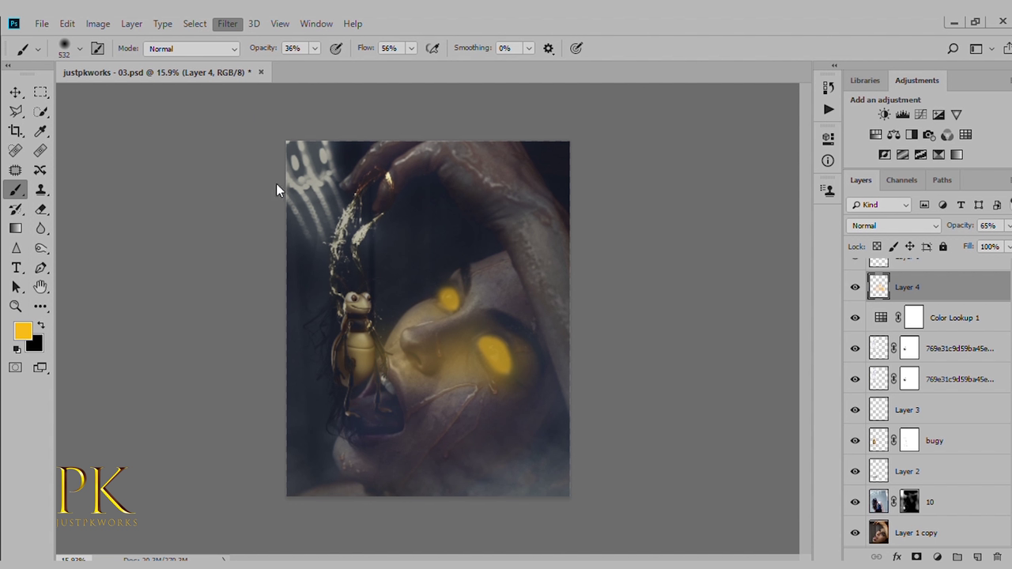
{"action": "left_click", "coordinate": [433, 295]}
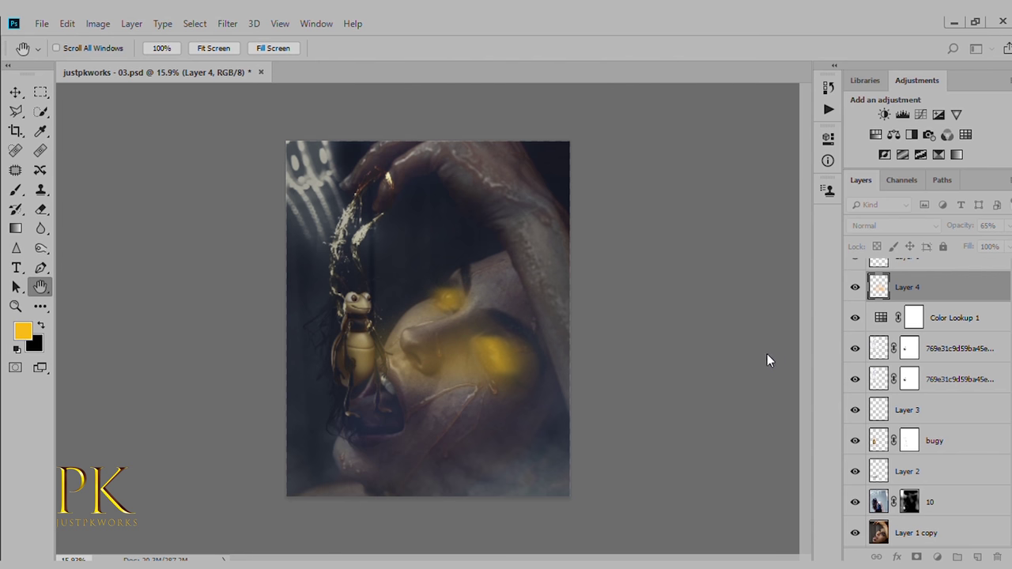
{"action": "key", "text": "b"}
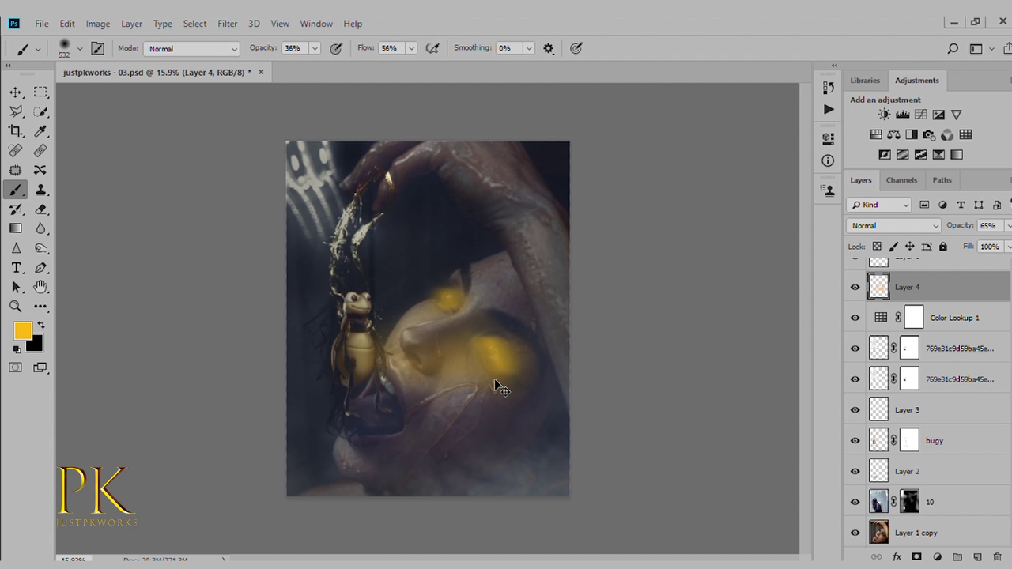
Zoom in to inspect the softened yellow eye glow on the face, then save the composite.
{"action": "scroll", "coordinate": [501, 388], "scroll_direction": "up", "scroll_amount": 2}
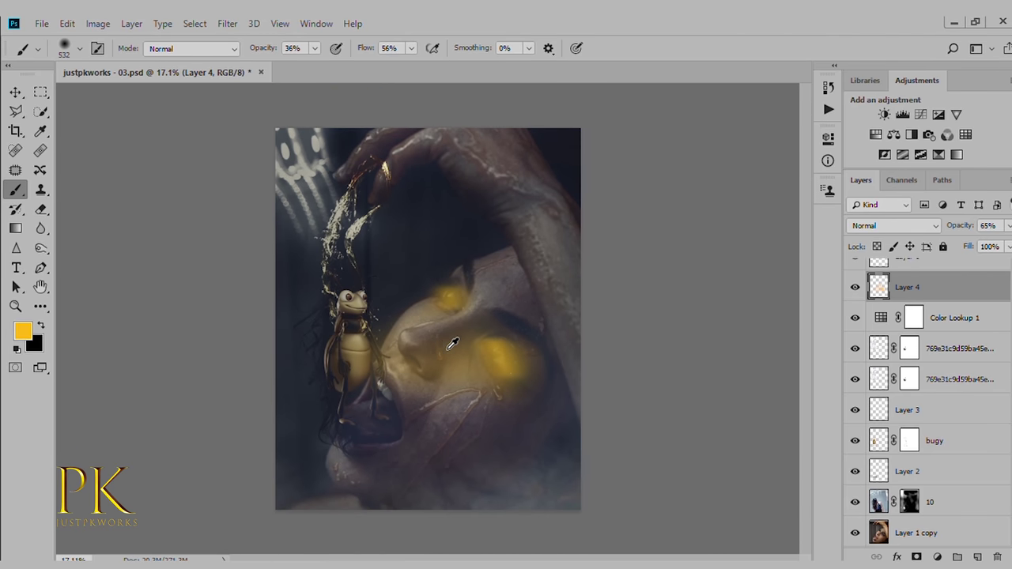
{"action": "scroll", "coordinate": [446, 345], "scroll_direction": "up", "scroll_amount": 2}
{"action": "scroll", "coordinate": [452, 344], "scroll_direction": "up", "scroll_amount": 1}
{"action": "mouse_move", "coordinate": [451, 409]}
{"action": "left_mouse_down"}
{"action": "mouse_move", "coordinate": [482, 255]}
{"action": "mouse_move", "coordinate": [472, 309]}
{"action": "mouse_move", "coordinate": [499, 520]}
{"action": "mouse_move", "coordinate": [483, 563]}
{"action": "mouse_move", "coordinate": [459, 470]}
{"action": "mouse_move", "coordinate": [460, 375]}
{"action": "left_mouse_up"}
{"action": "scroll", "coordinate": [456, 366], "scroll_direction": "down", "scroll_amount": 2}
{"action": "scroll", "coordinate": [456, 366], "scroll_direction": "down", "scroll_amount": 1}
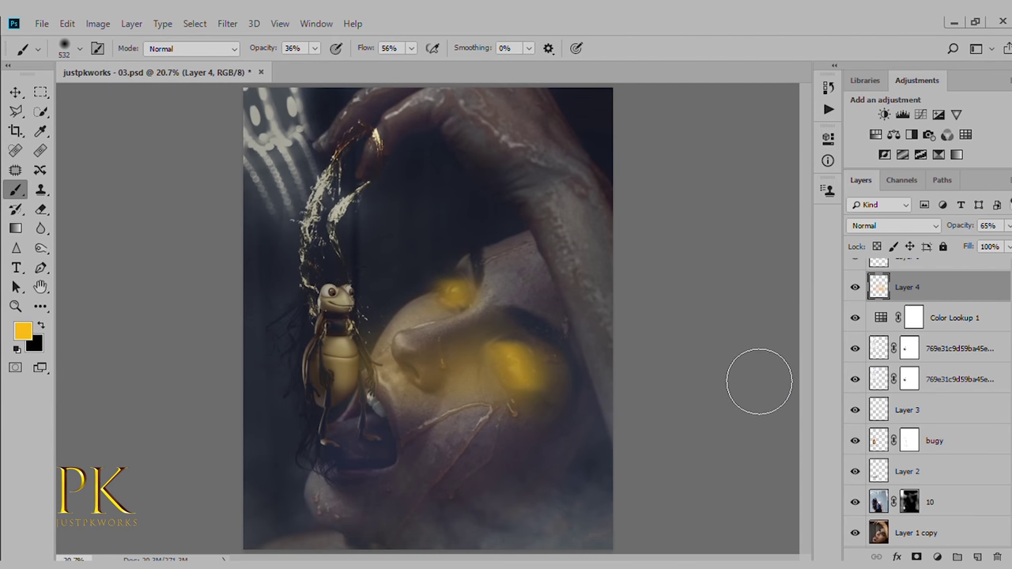
{"action": "key", "text": "ctrl+s"}
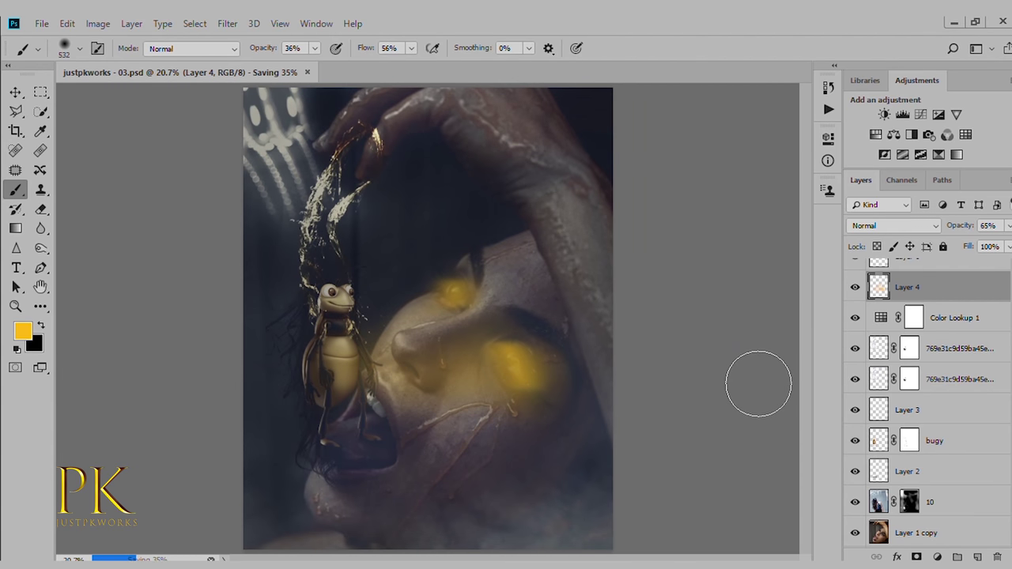